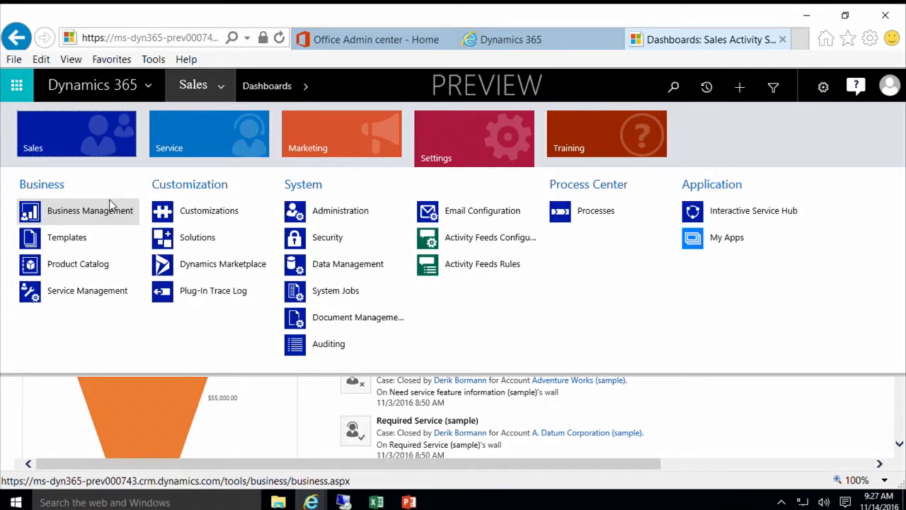
Step: Go to Administration under System to list features such as System Settings and Auto-Numbering
left_click(359, 219)
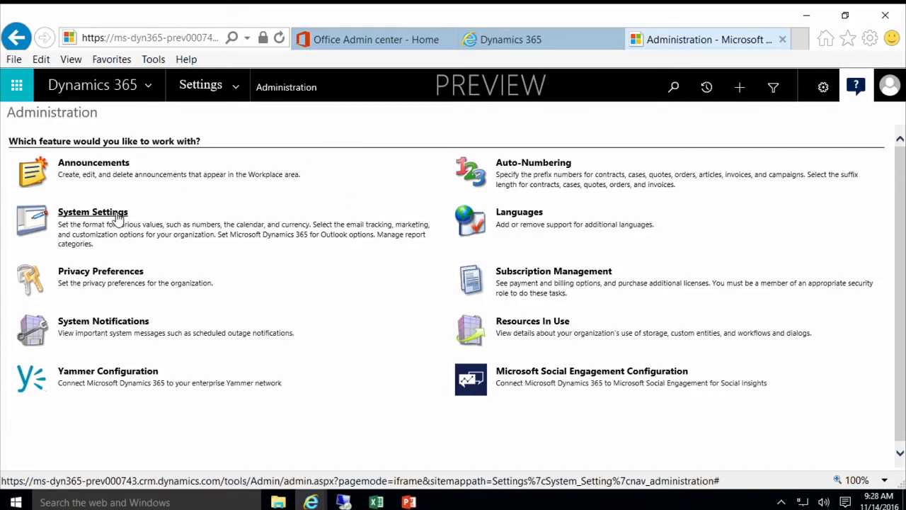
Step: Review the System Settings General tab, including auto save, name format and blocked extensions
left_click(92, 213)
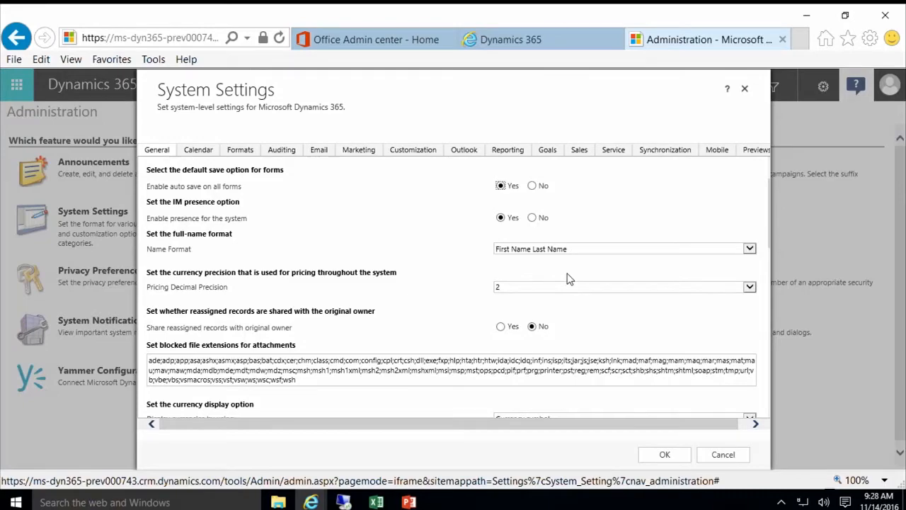
scroll(504, 278, "down", 4)
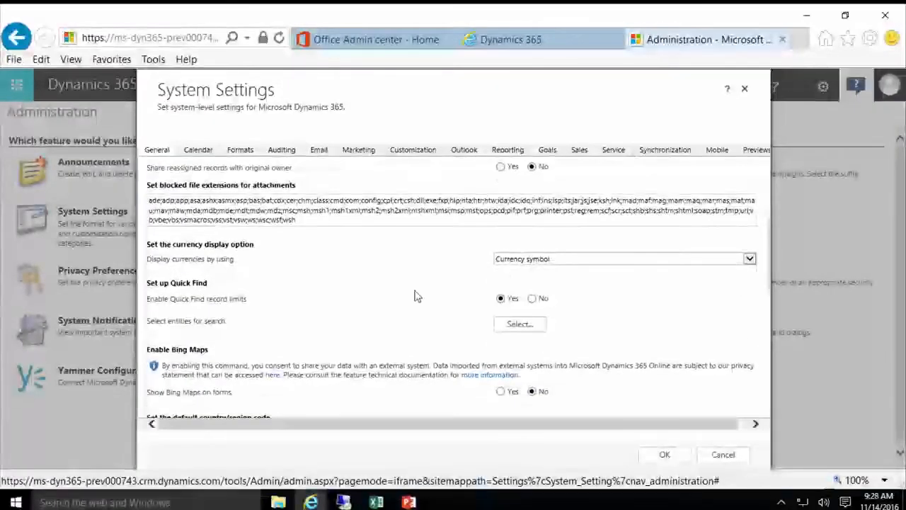
scroll(417, 295, "down", 3)
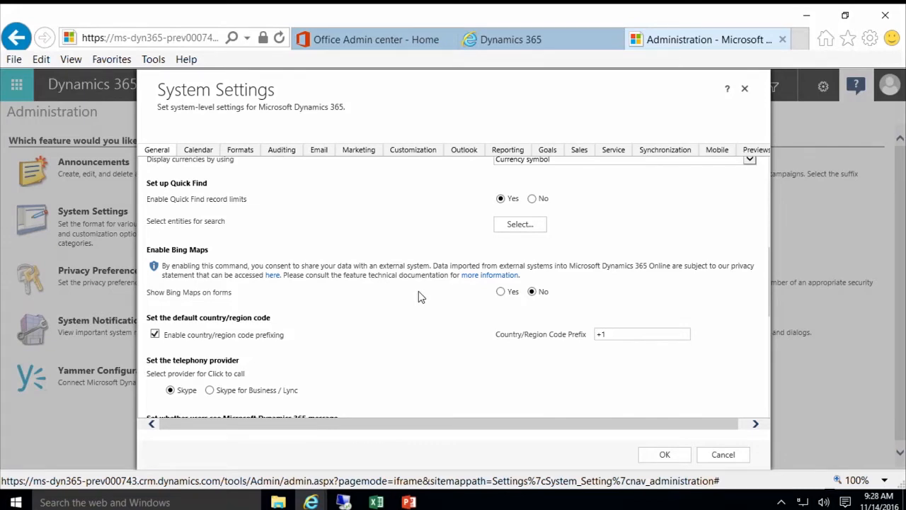
scroll(419, 291, "down", 4)
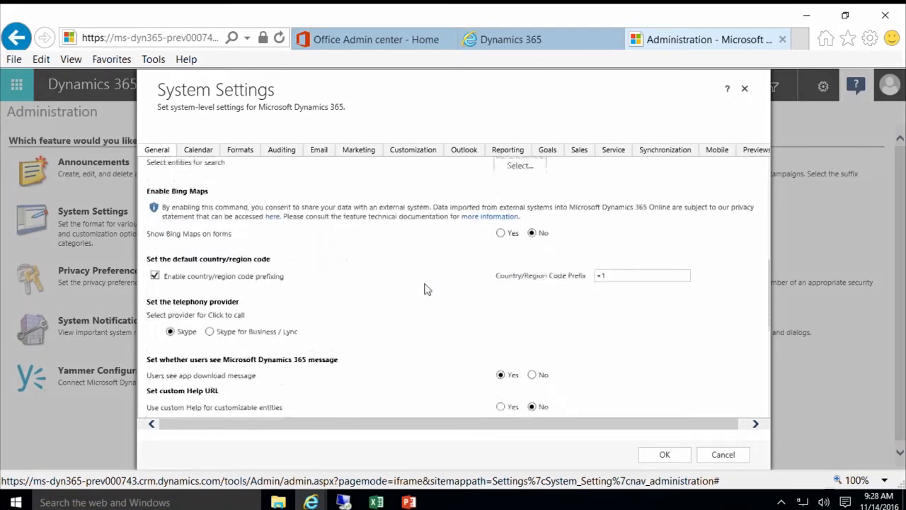
scroll(425, 273, "down", 2)
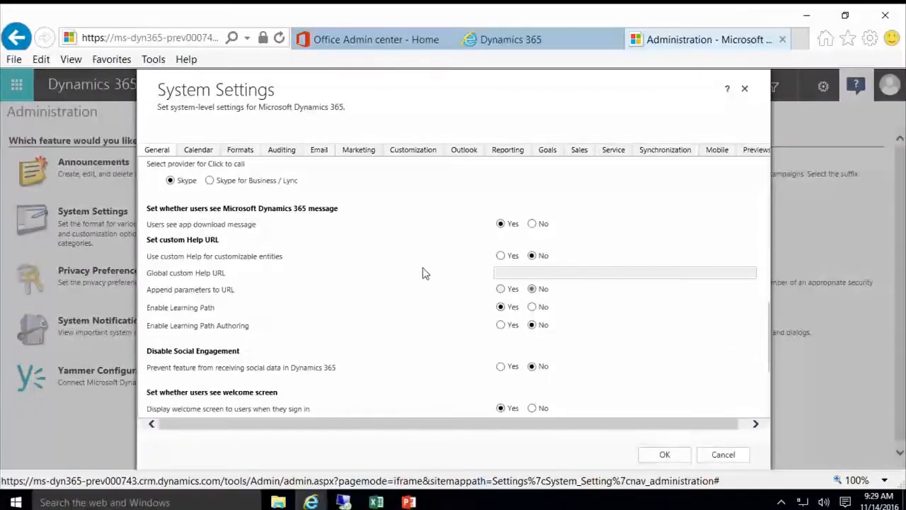
scroll(424, 273, "down", 1)
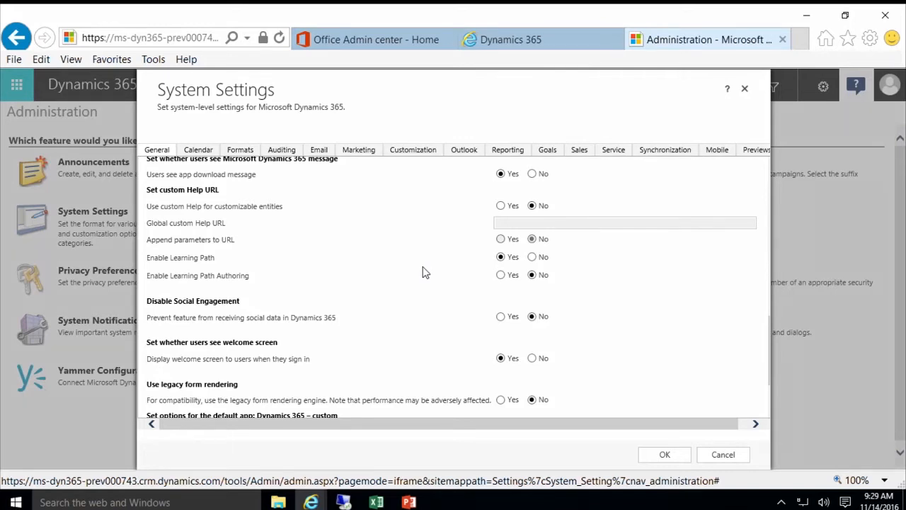
scroll(424, 273, "up", 10)
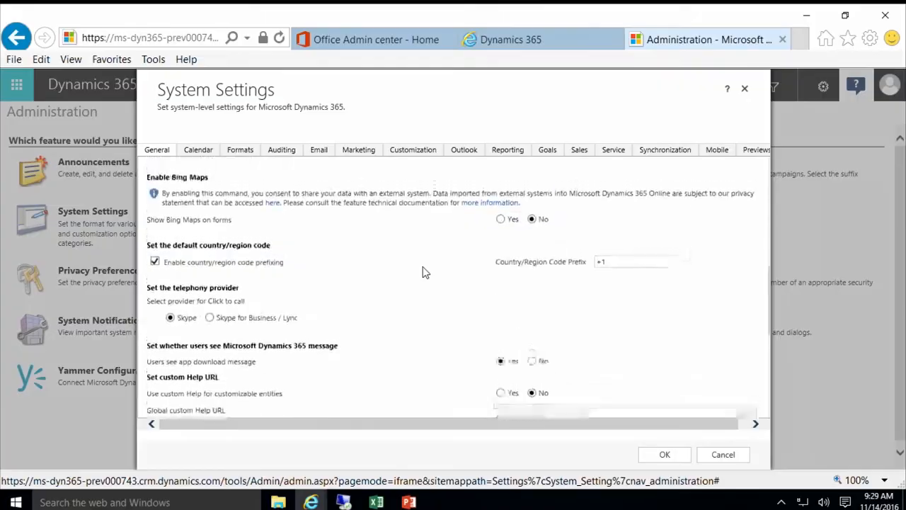
scroll(423, 269, "up", 3)
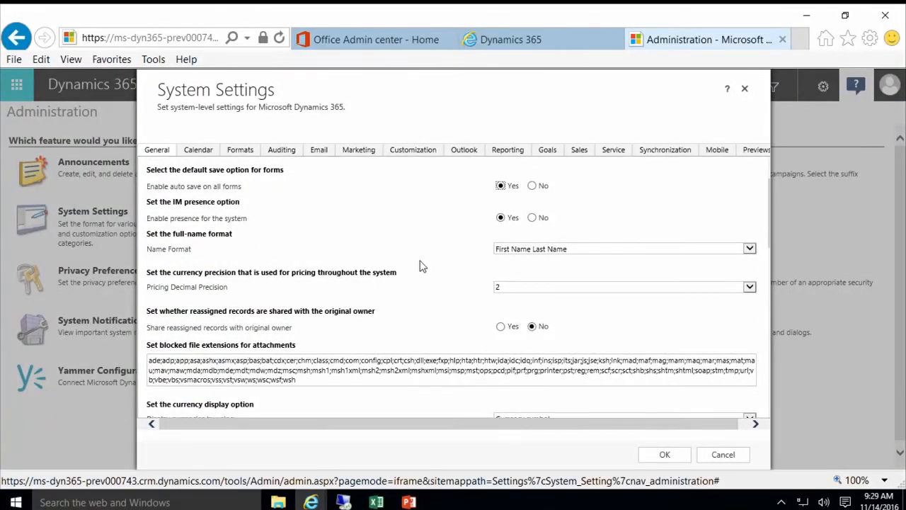
Step: Check the Email tab, then the Reporting tab's report categories and Power BI embedding option
left_click(326, 159)
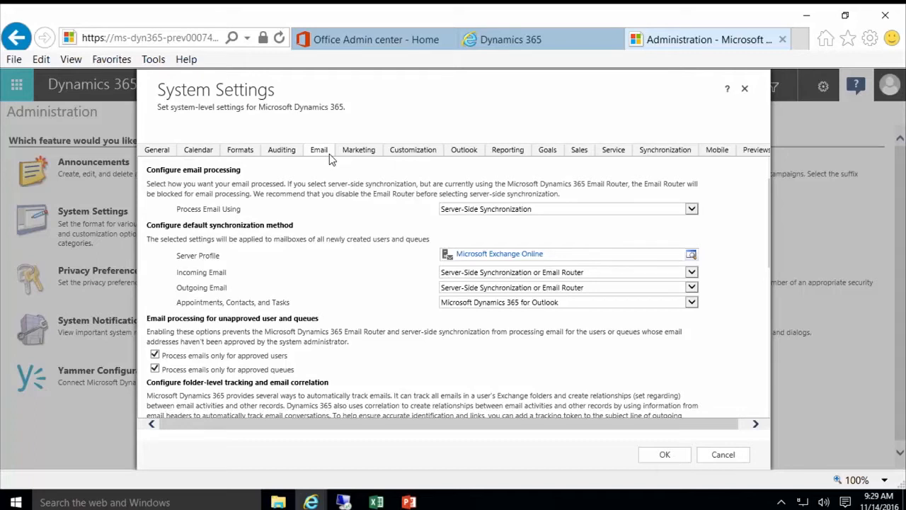
left_click(507, 153)
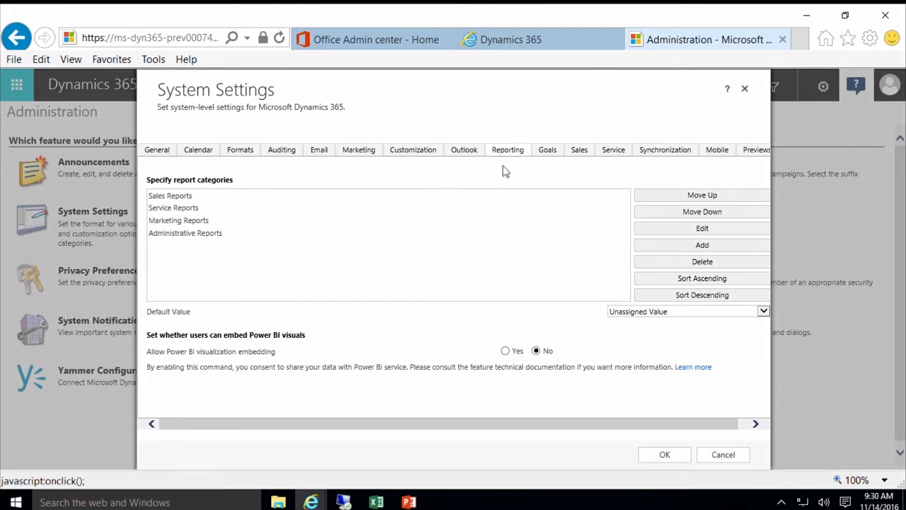
Step: Turn on Power BI visualization embedding, then check the Goals and Sales settings
left_click(506, 351)
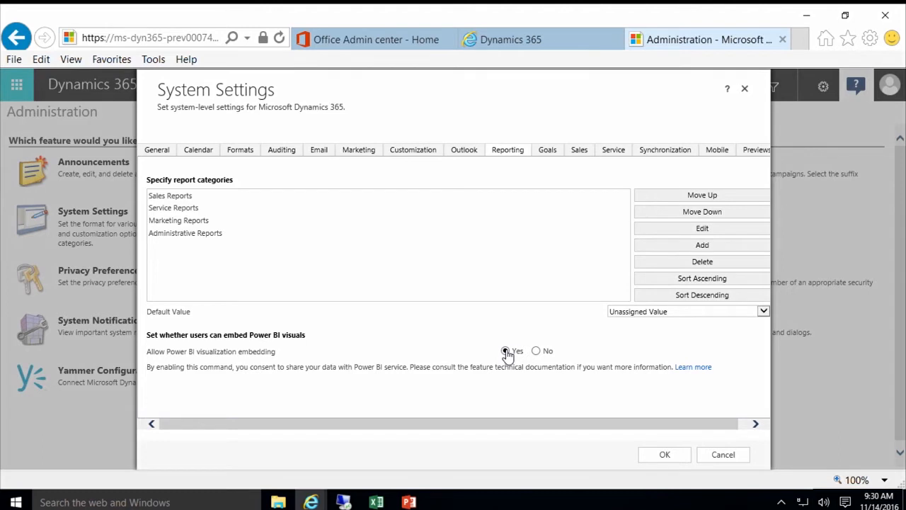
left_click(549, 155)
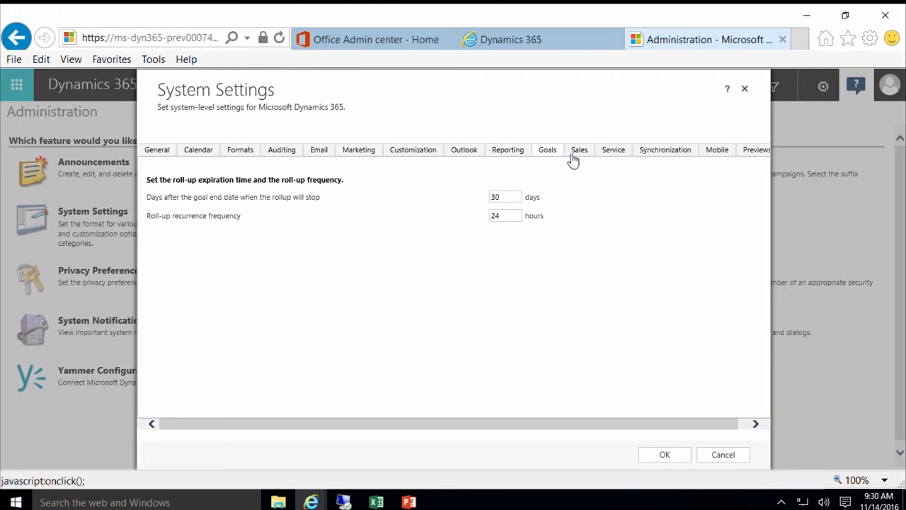
left_click(579, 155)
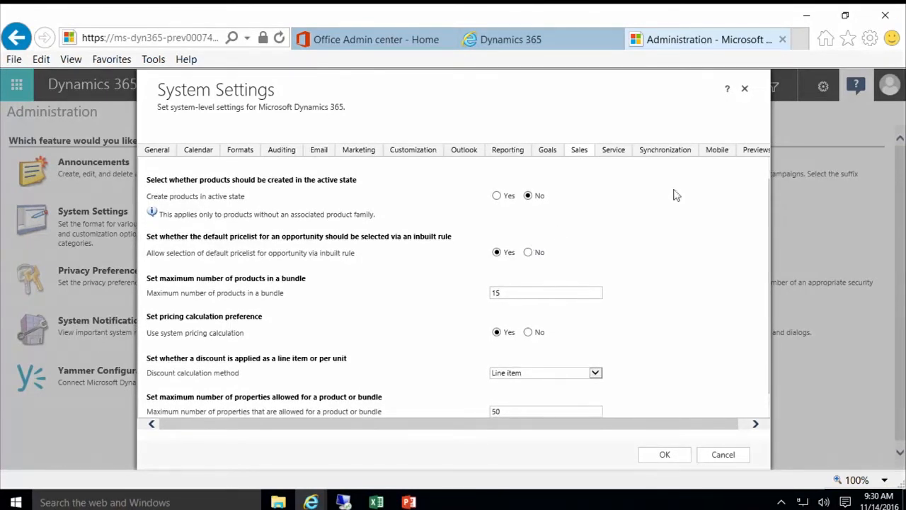
Step: Check the Mobile tab and the Previews tab, where all preview features are off
left_click(707, 158)
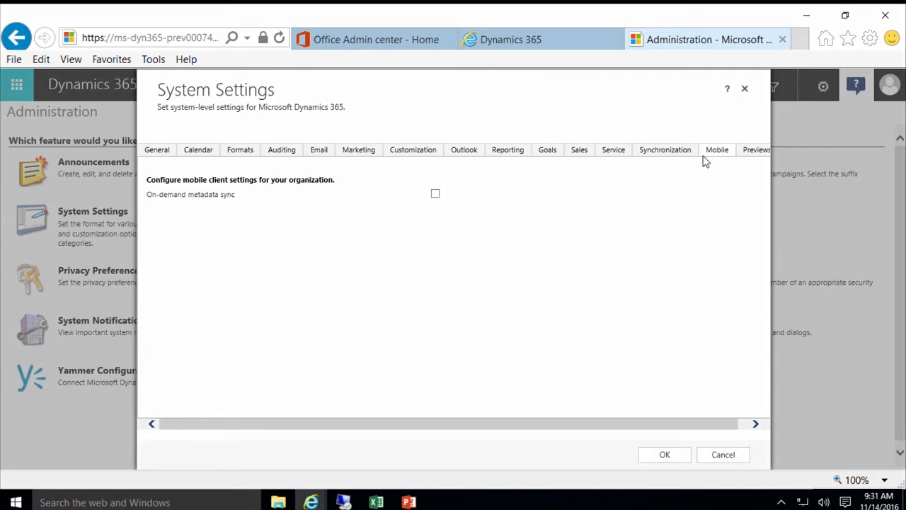
left_click(755, 153)
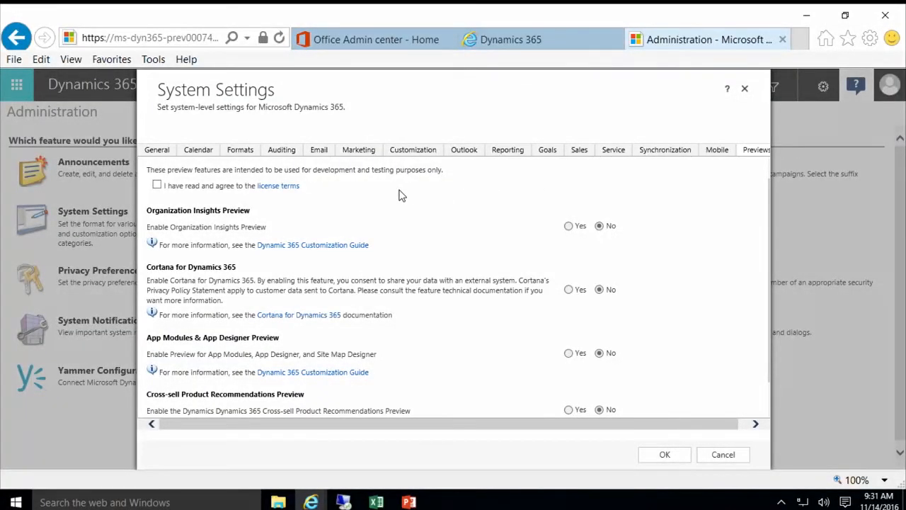
scroll(404, 193, "down", 1)
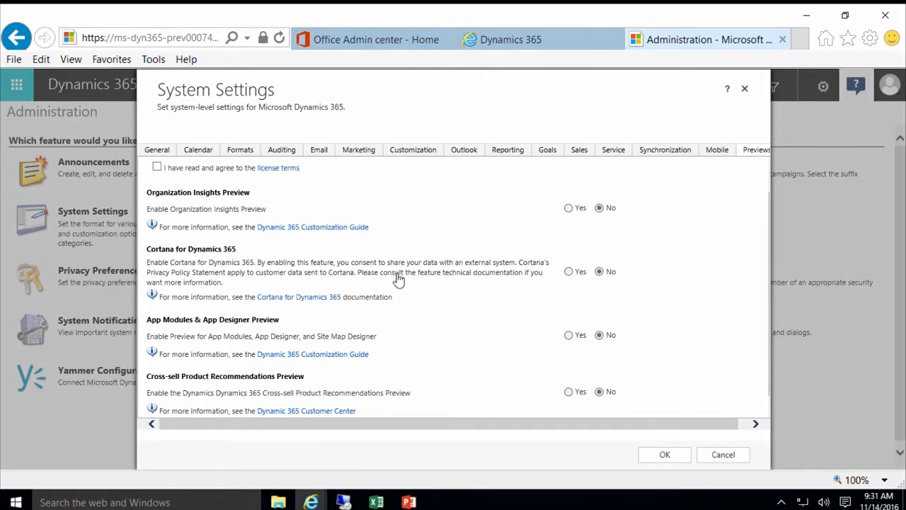
scroll(272, 210, "up", 1)
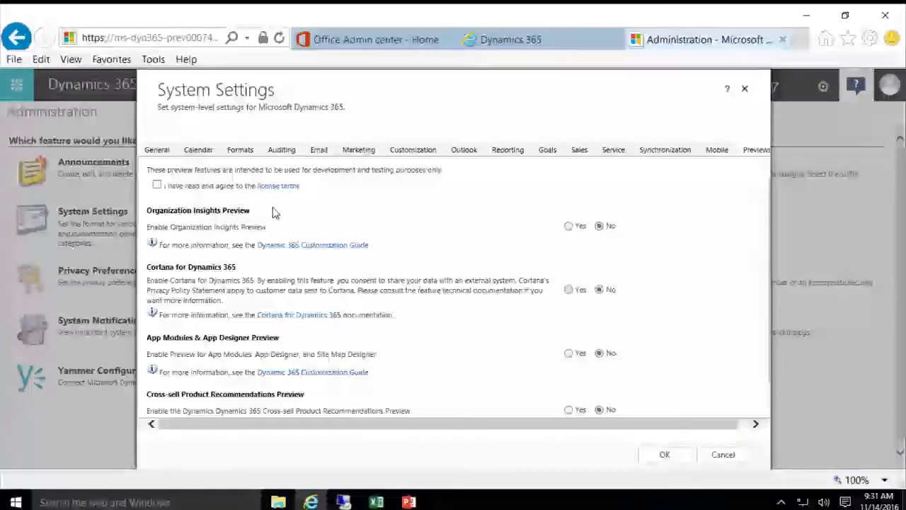
Step: Set the app download message and welcome screen options to No, and save the settings
left_click(157, 150)
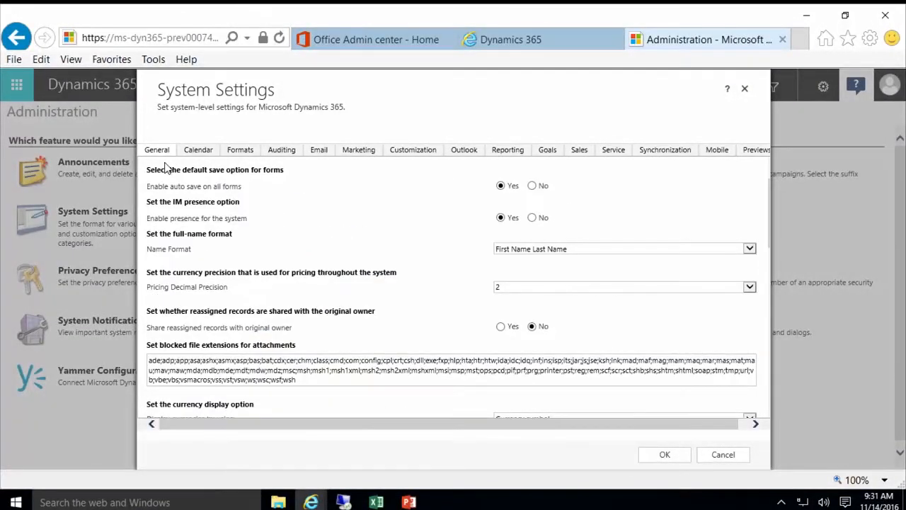
scroll(318, 258, "down", 3)
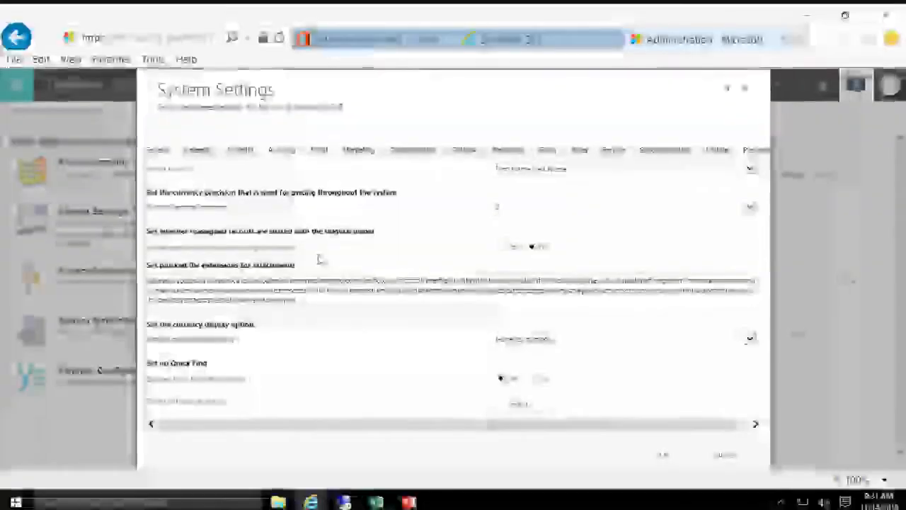
scroll(321, 255, "down", 5)
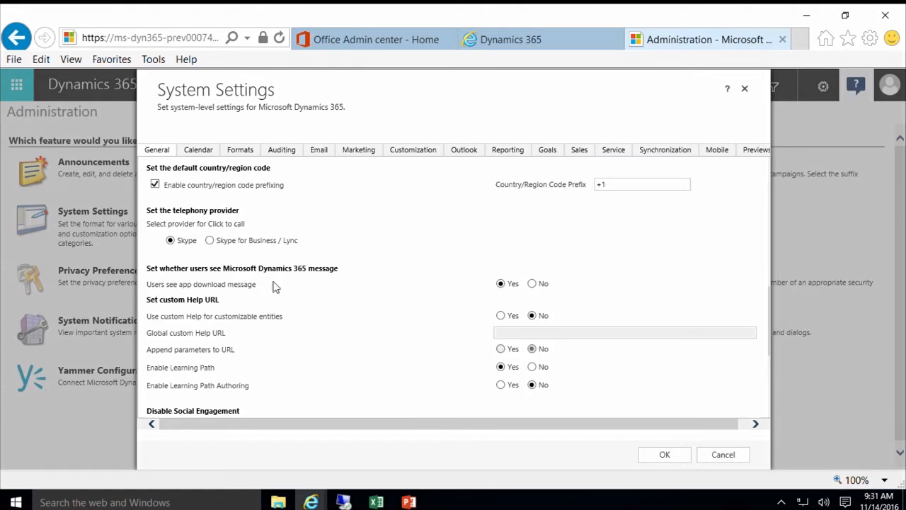
left_click(532, 284)
scroll(424, 287, "down", 3)
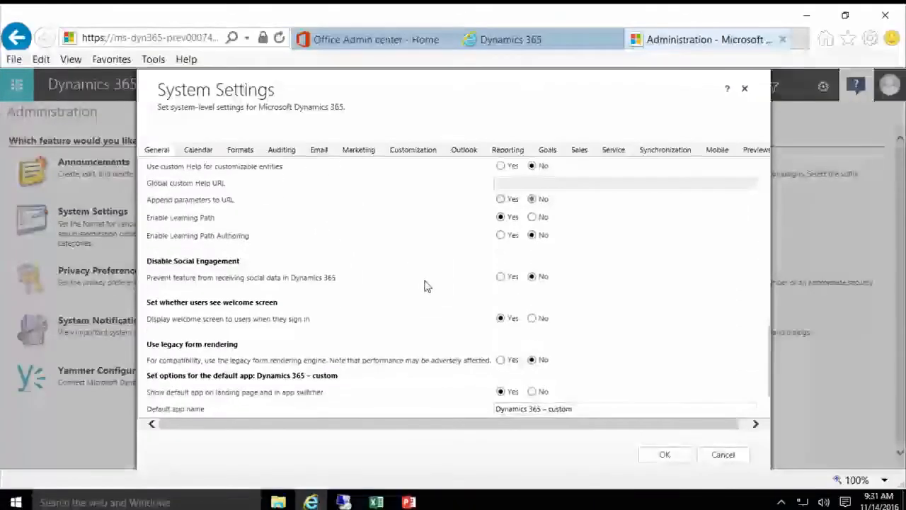
left_click(532, 323)
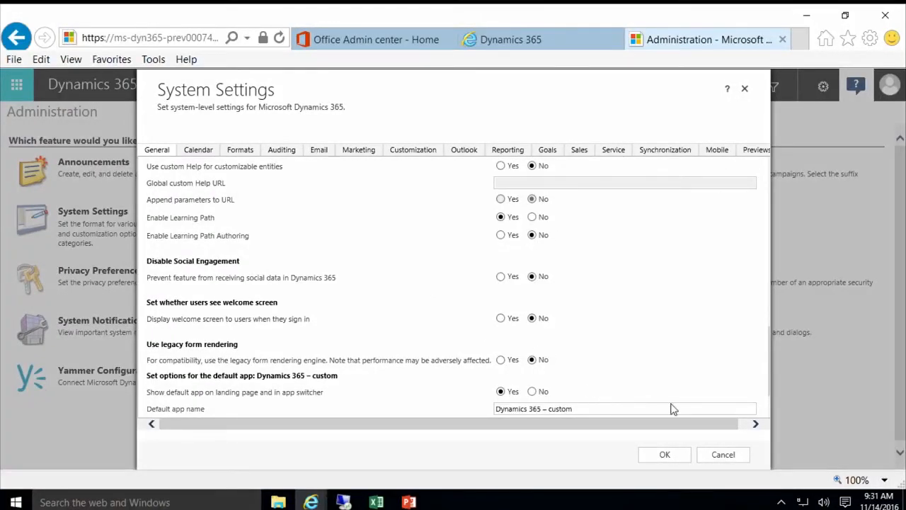
left_click(668, 454)
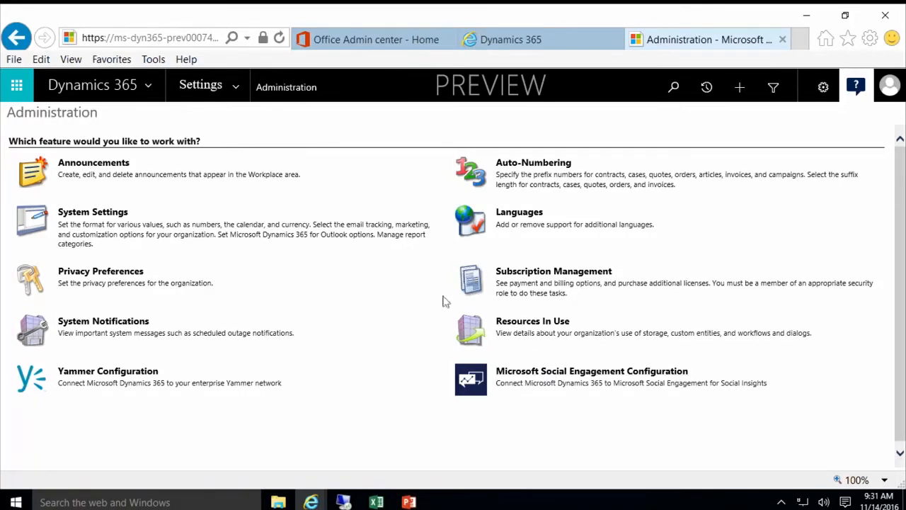
Step: Go to Business Management and open Fiscal Year Settings (start 1/1/2016, Quarterly)
left_click(237, 100)
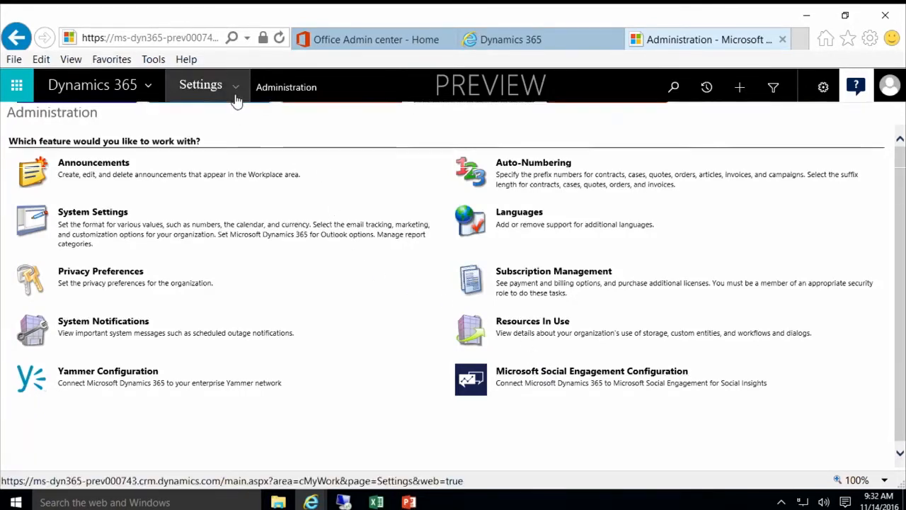
left_click(115, 212)
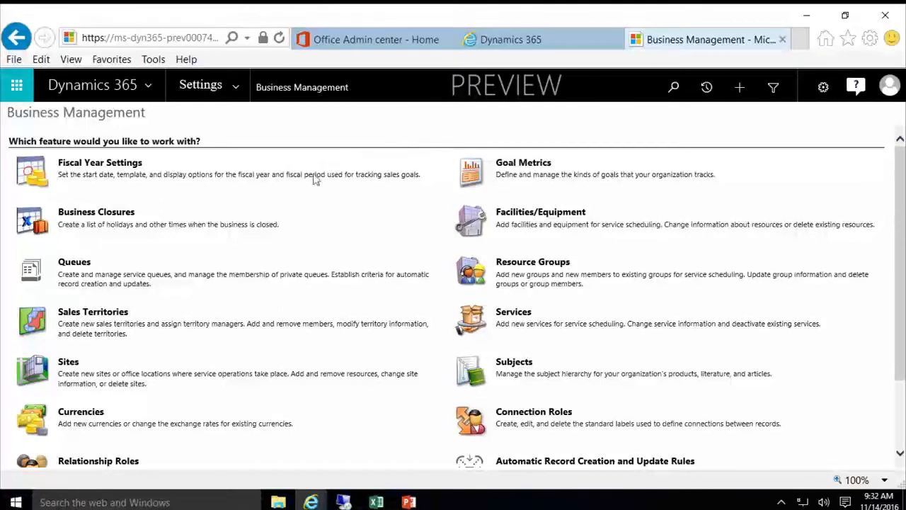
left_click(101, 164)
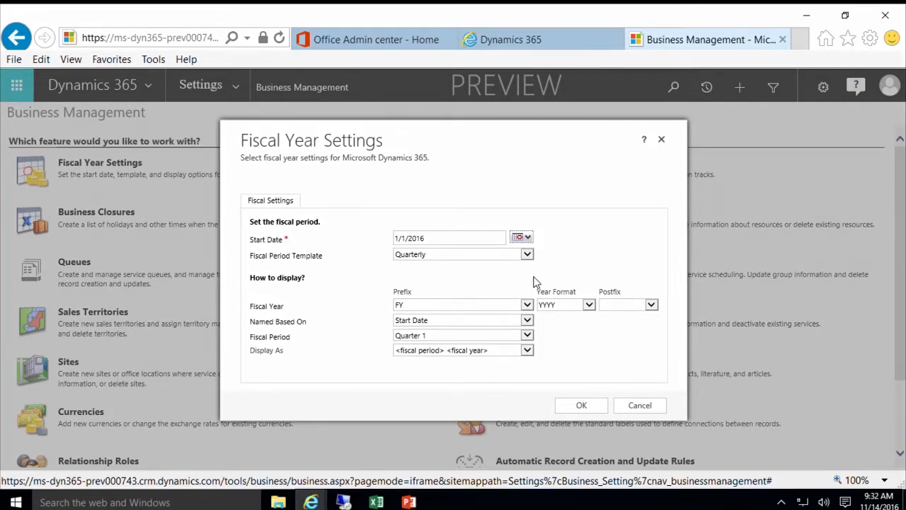
Step: Keep Quarterly as the fiscal period template and accept the fiscal year settings
left_click(528, 255)
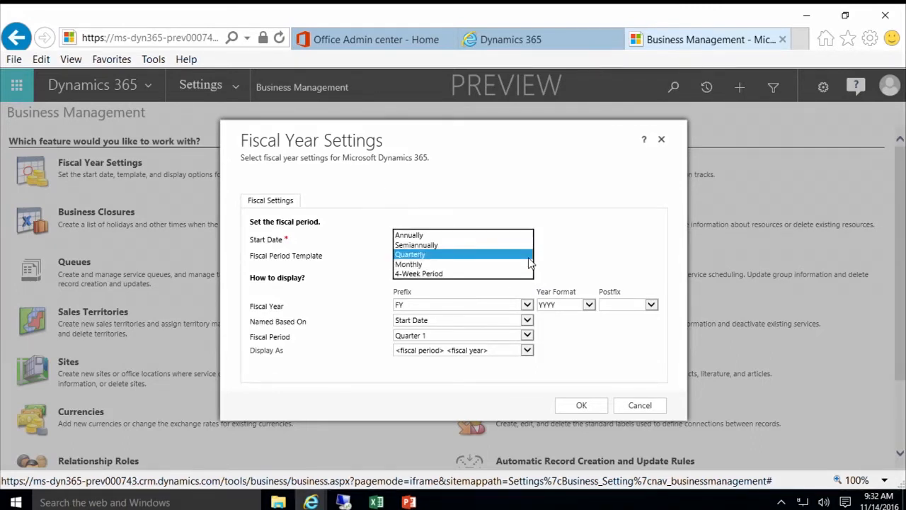
left_click(486, 255)
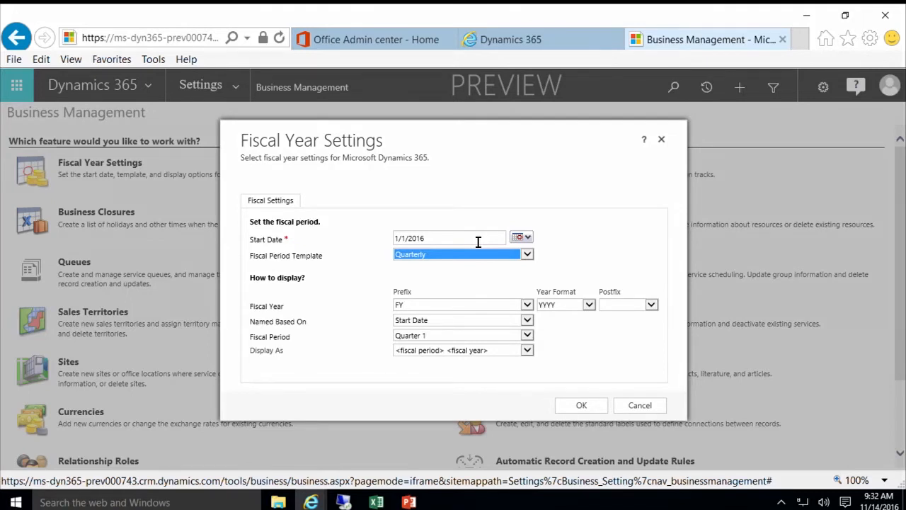
left_click(595, 409)
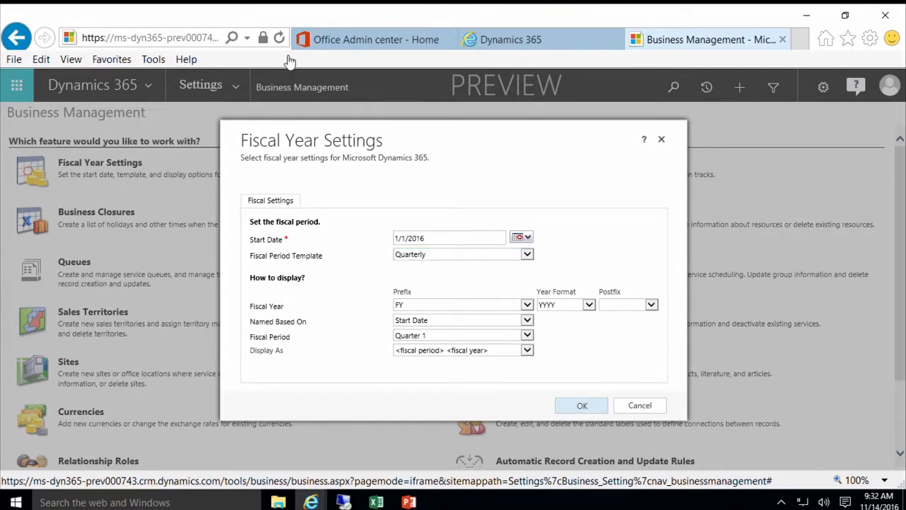
left_click(582, 406)
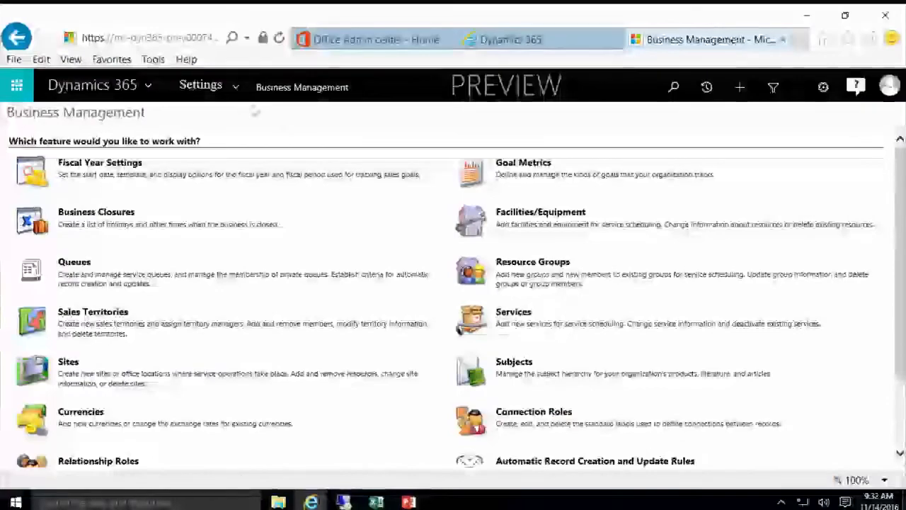
Step: Navigate to Data Management under System in the Settings menu
left_click(238, 88)
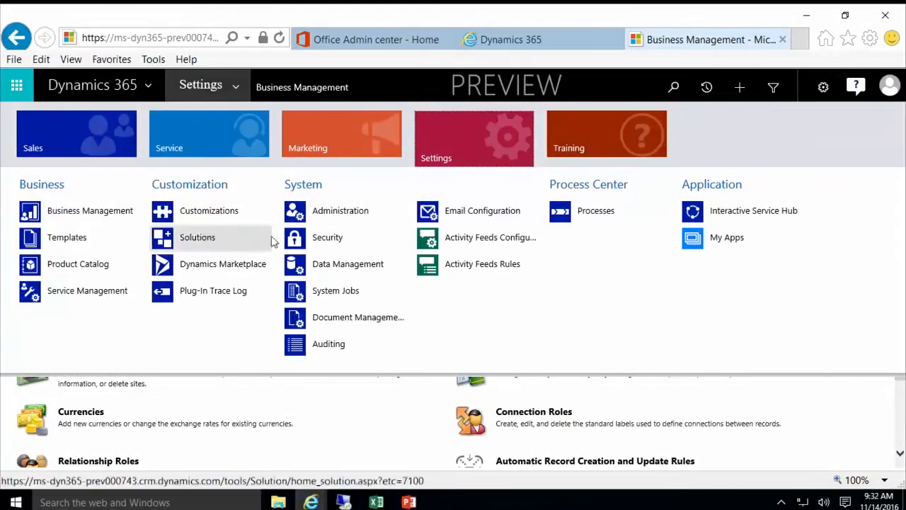
left_click(357, 267)
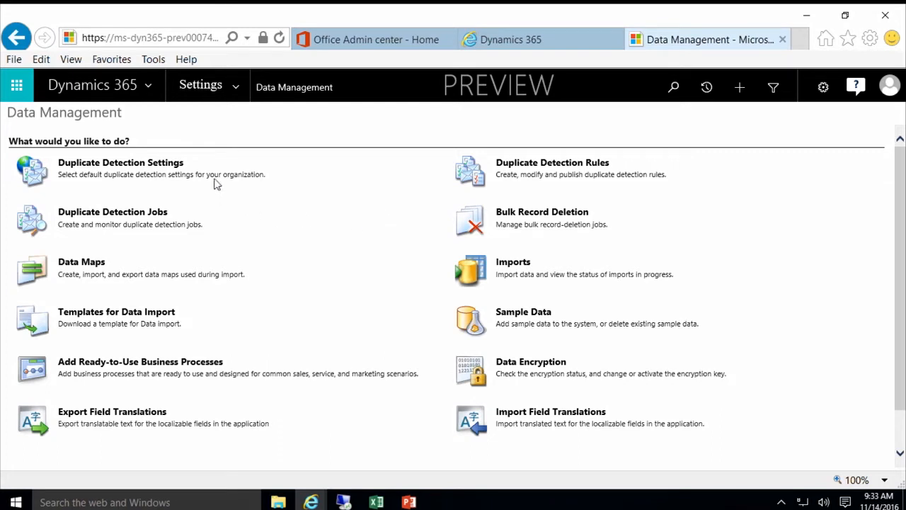
left_click(165, 171)
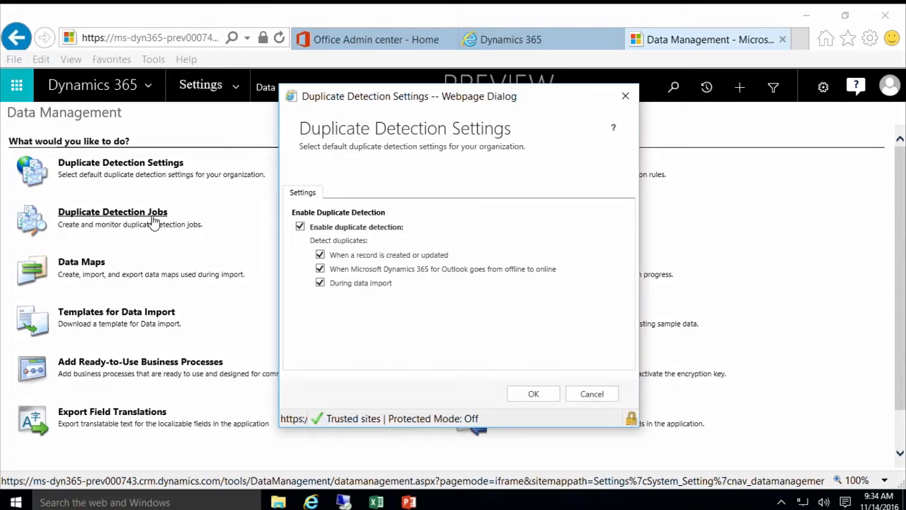
left_click(602, 397)
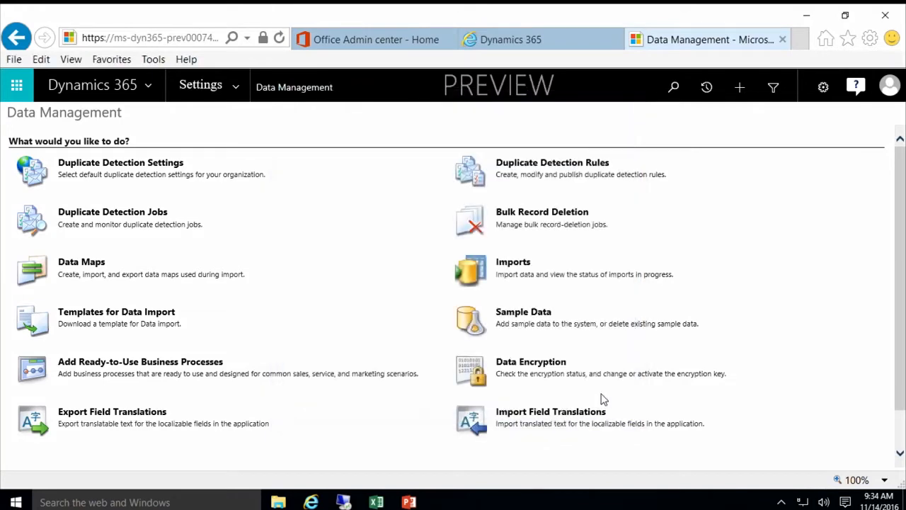
Step: Open Duplicate Detection Rules from the Data Management page
left_click(521, 166)
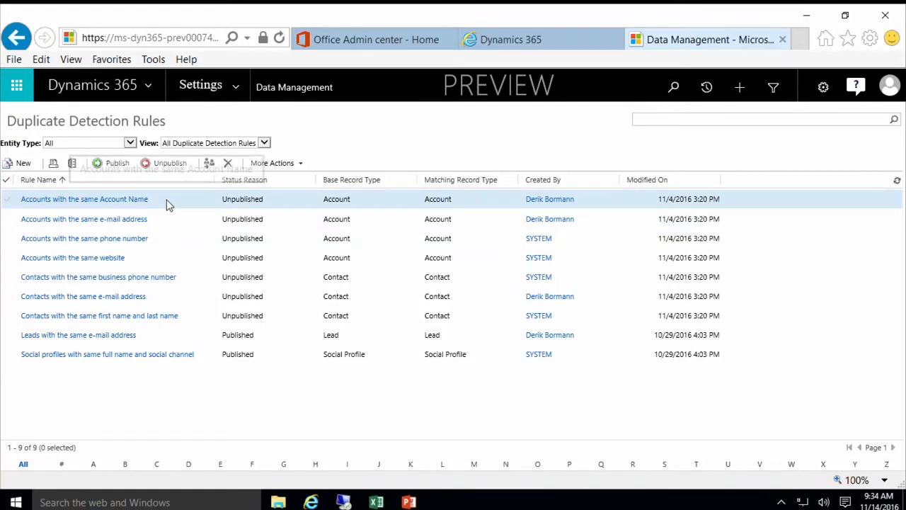
double_click(167, 200)
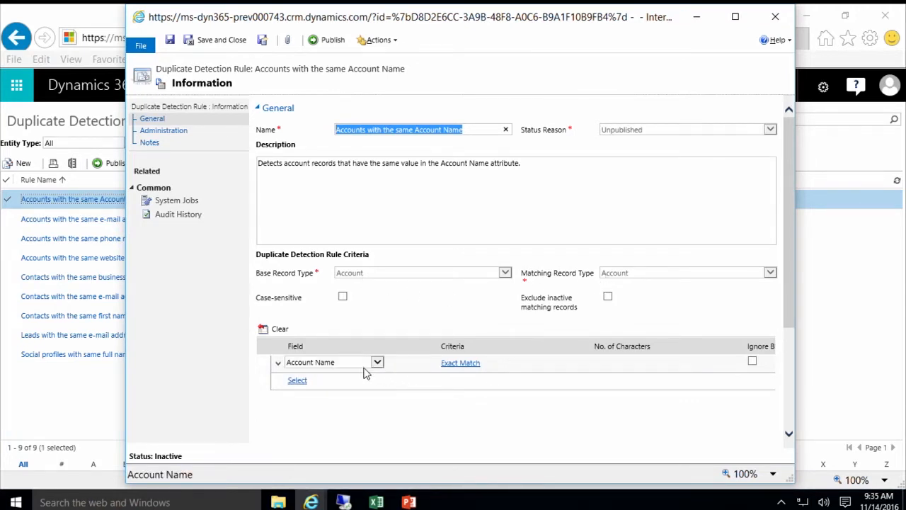
mouse_move(357, 366)
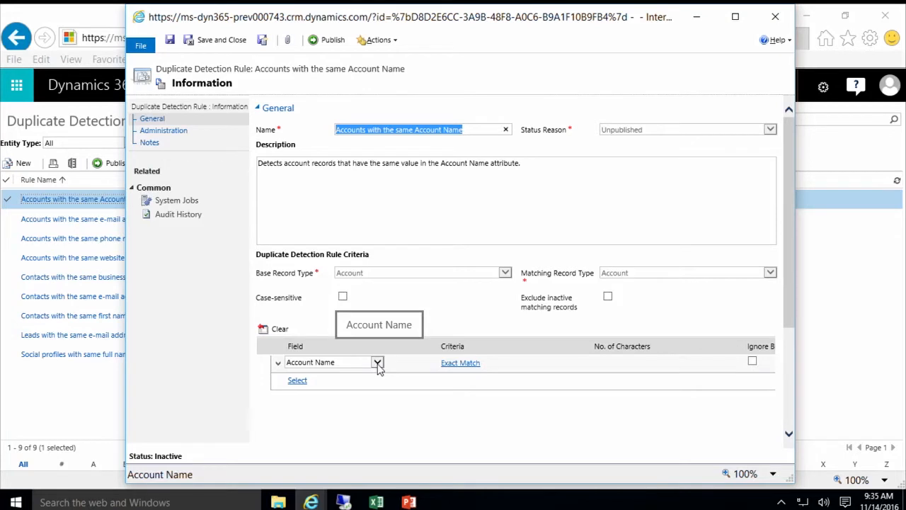
left_click(460, 365)
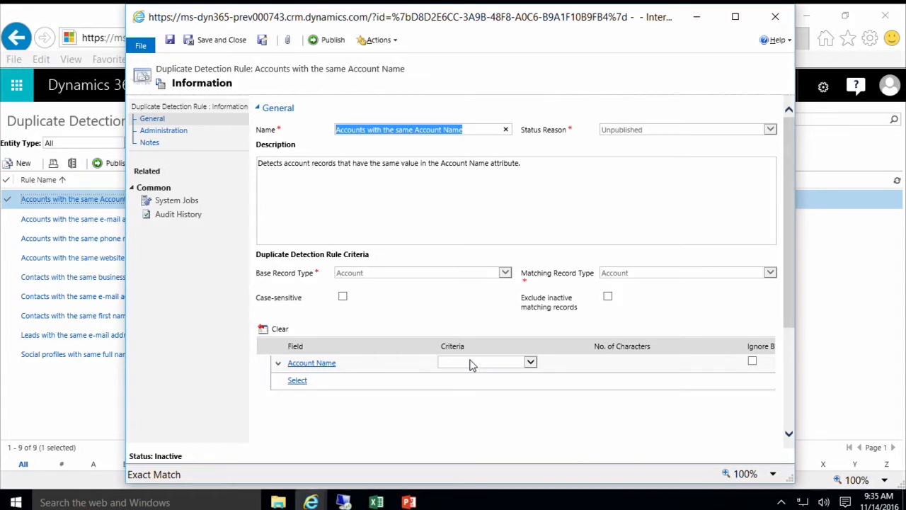
left_click(471, 365)
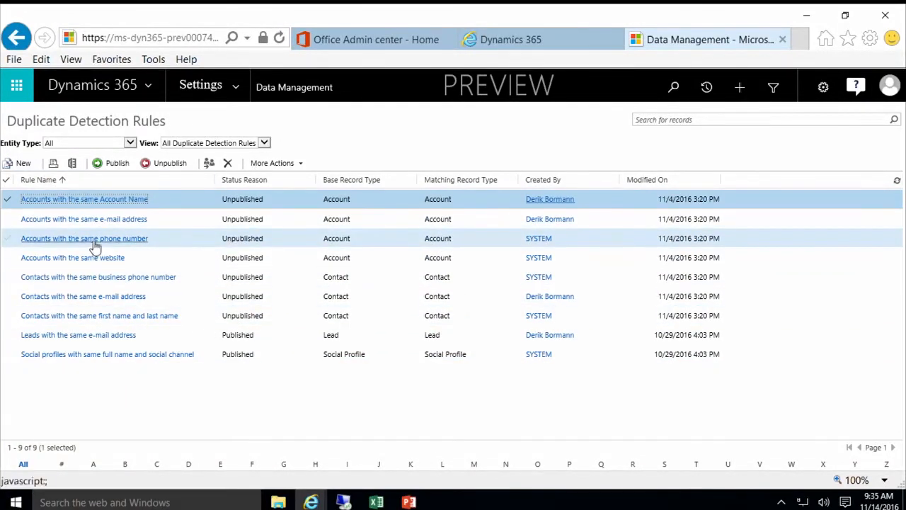
Step: Start a new duplicate detection rule on Account named 'Deals Sample'
left_click(24, 163)
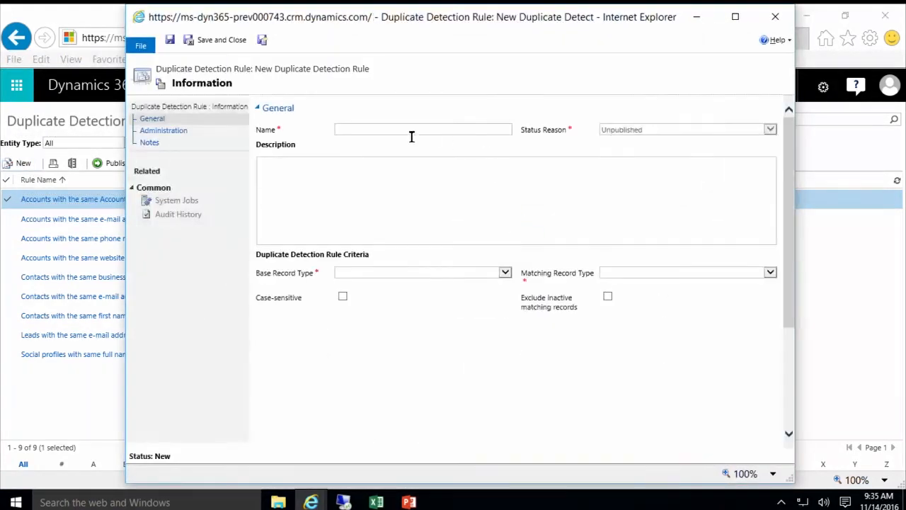
left_click(505, 272)
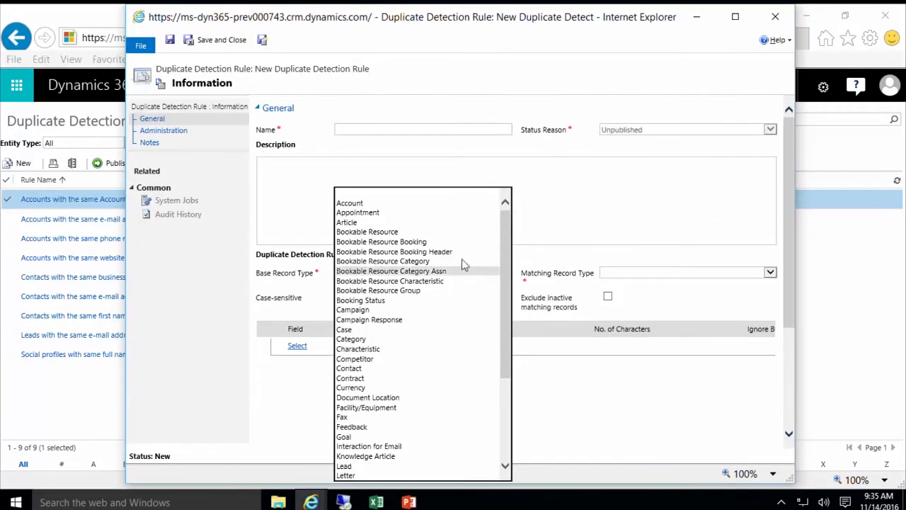
scroll(444, 340, "down", 5)
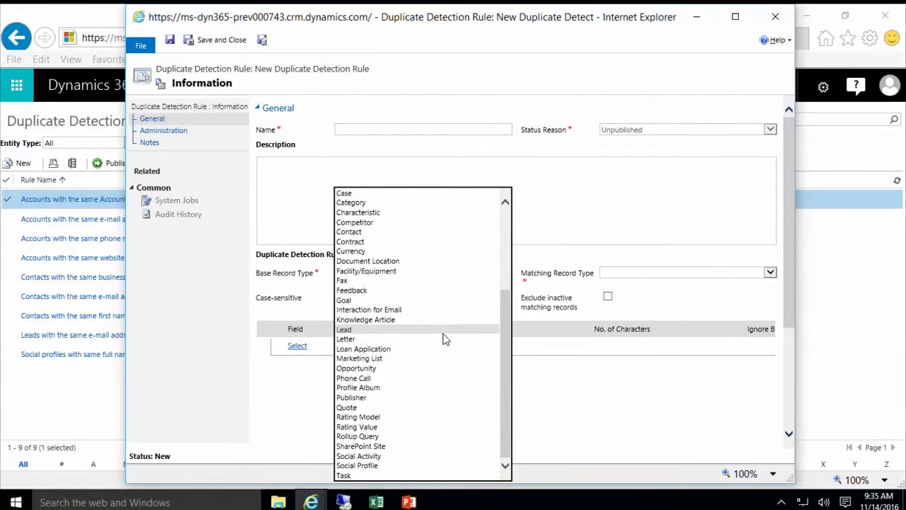
scroll(445, 339, "up", 5)
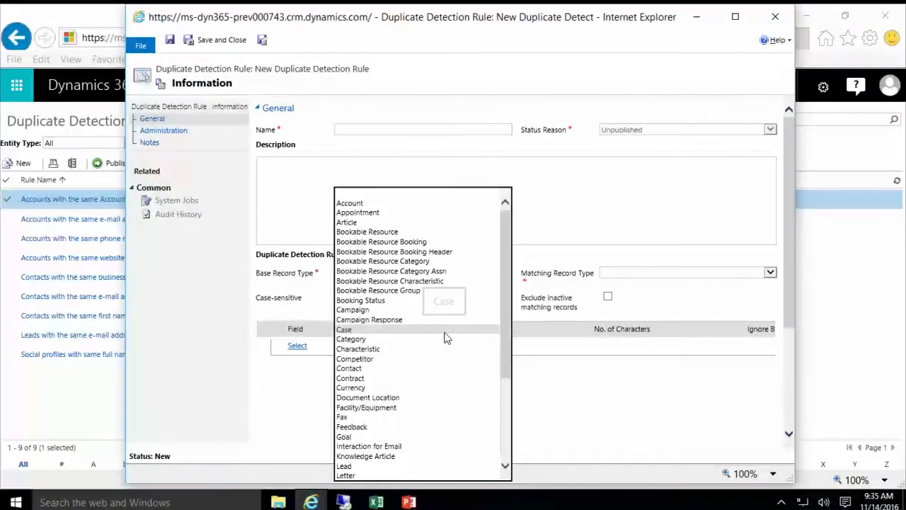
left_click(403, 203)
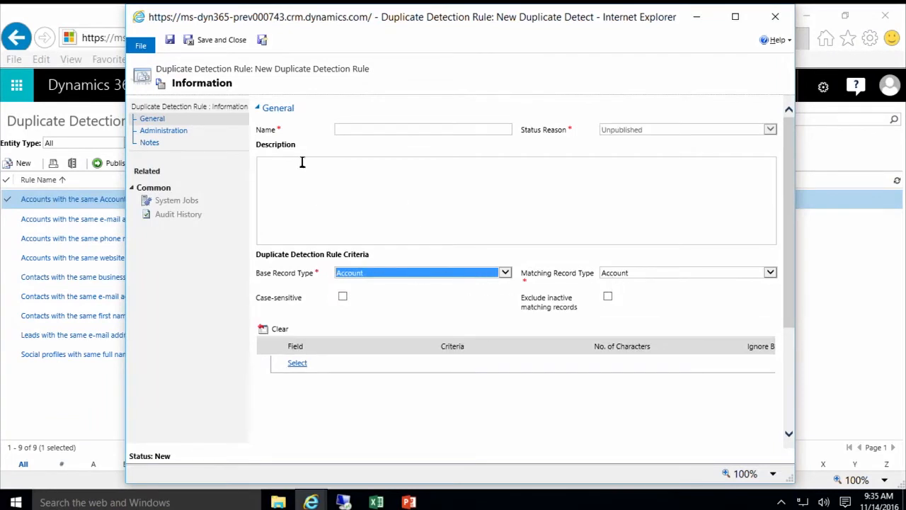
left_click(346, 129)
type("Deals S")
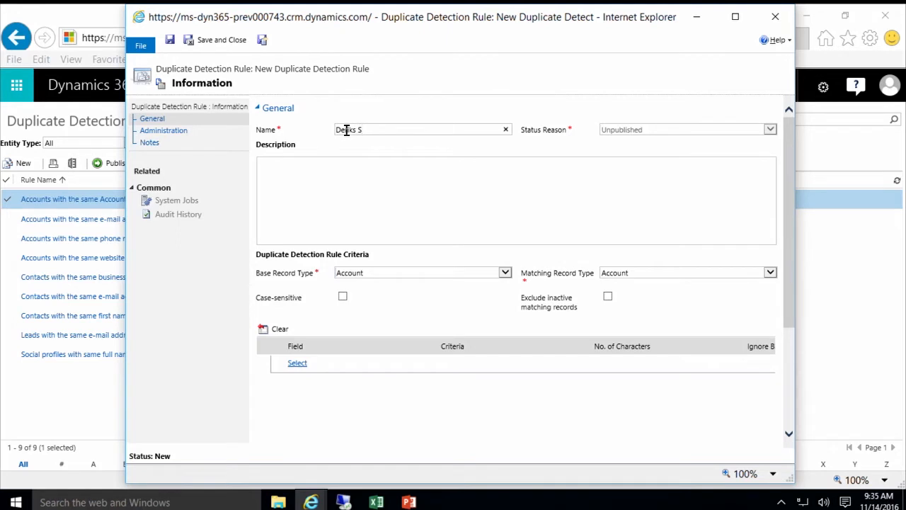
type("ample")
Step: Add Account Name and Email as matching fields, both with Exact Match criteria
left_click(336, 365)
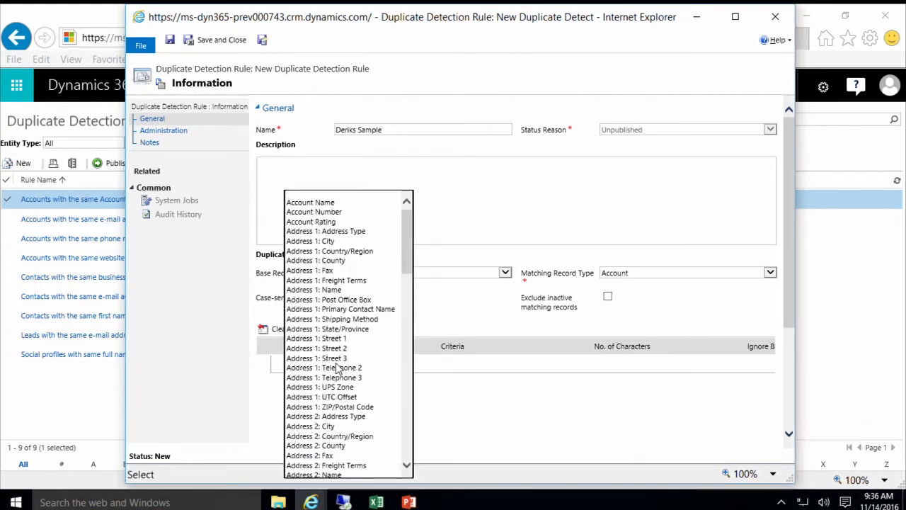
left_click(342, 204)
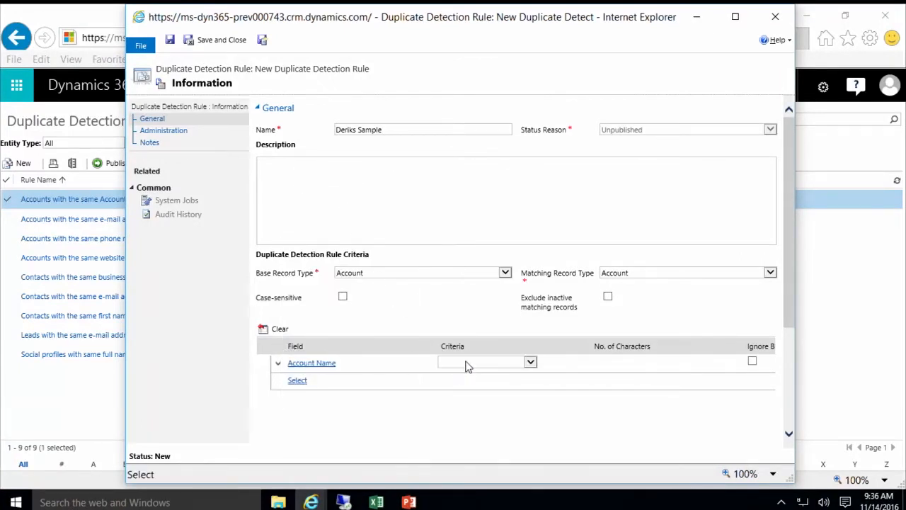
left_click(467, 365)
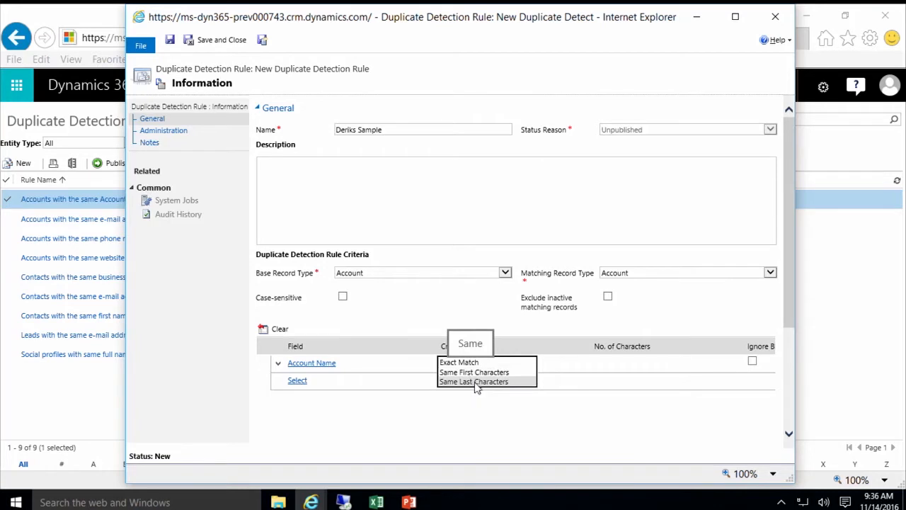
left_click(467, 364)
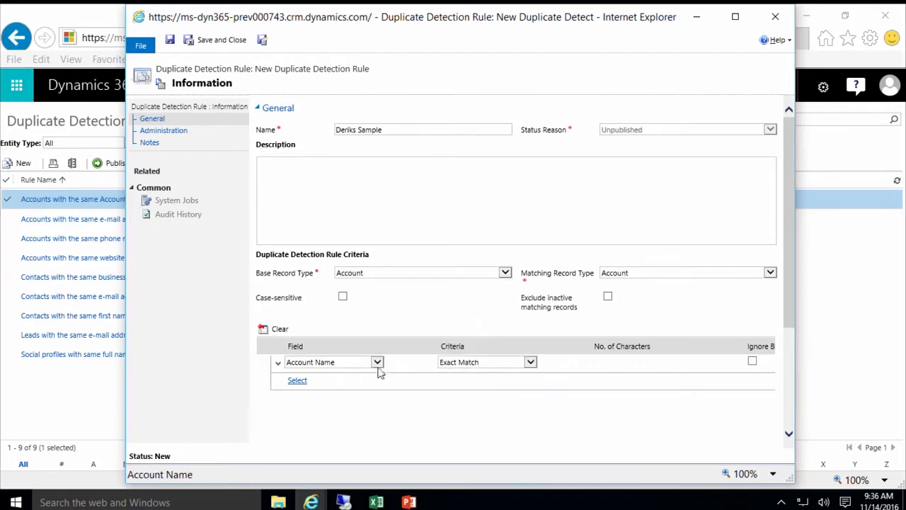
left_click(339, 382)
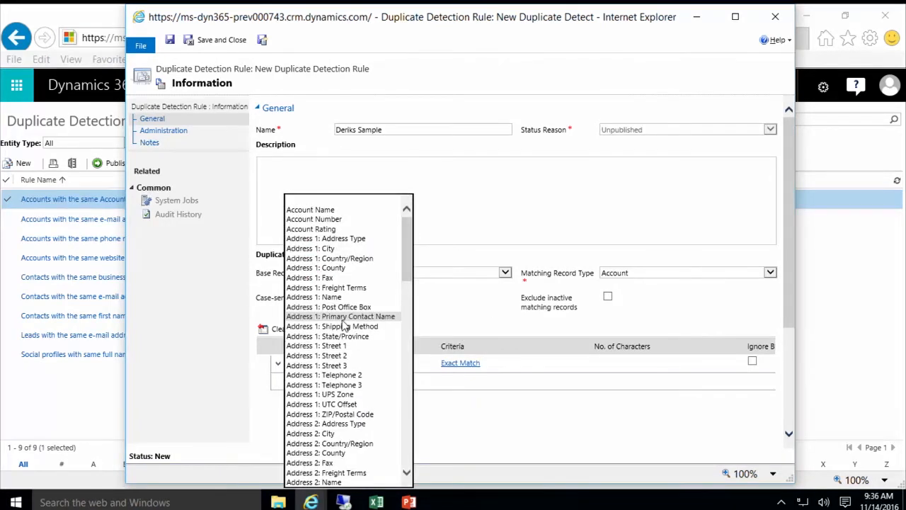
scroll(344, 327, "down", 4)
scroll(345, 327, "down", 6)
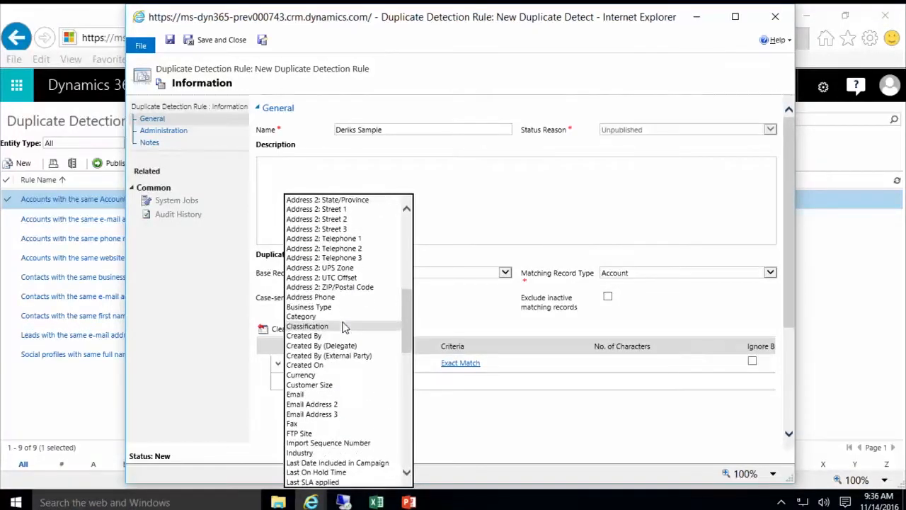
left_click(359, 394)
left_click(453, 380)
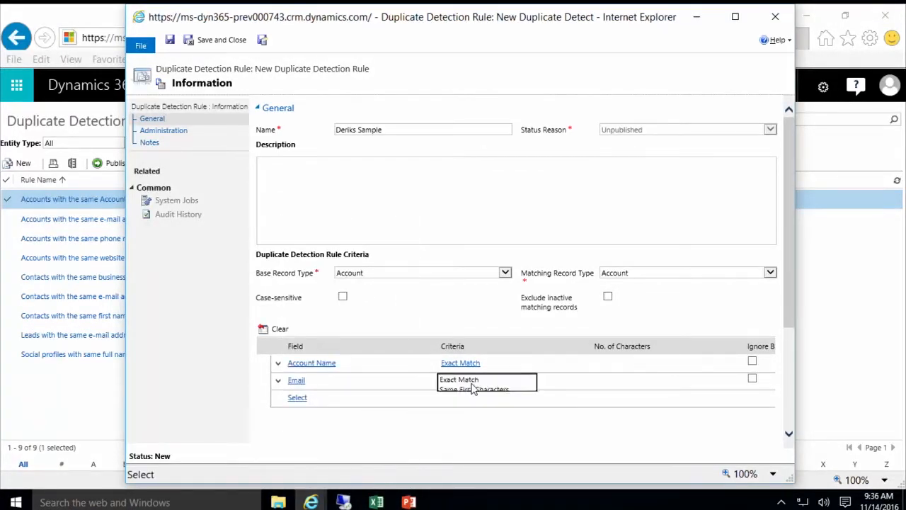
left_click(468, 380)
left_click(473, 382)
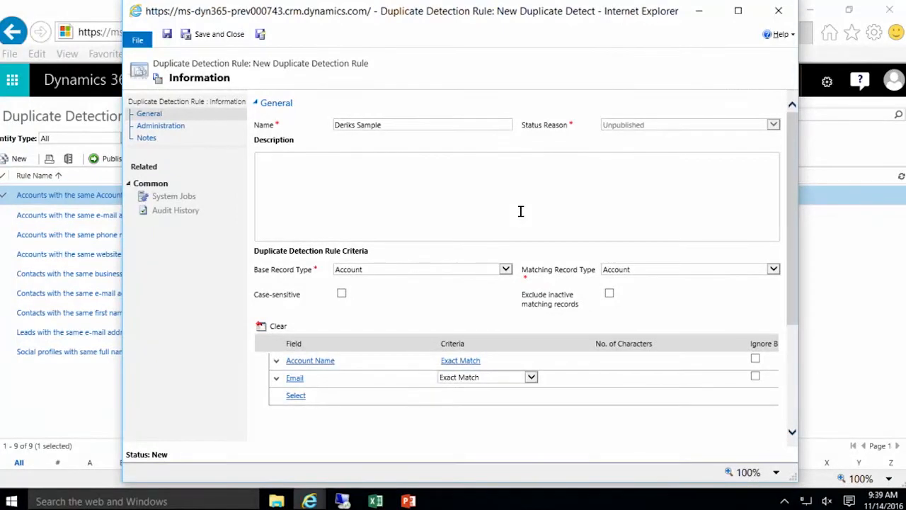
Step: Close the draft rule without saving and navigate to Settings > Auditing
left_click(780, 12)
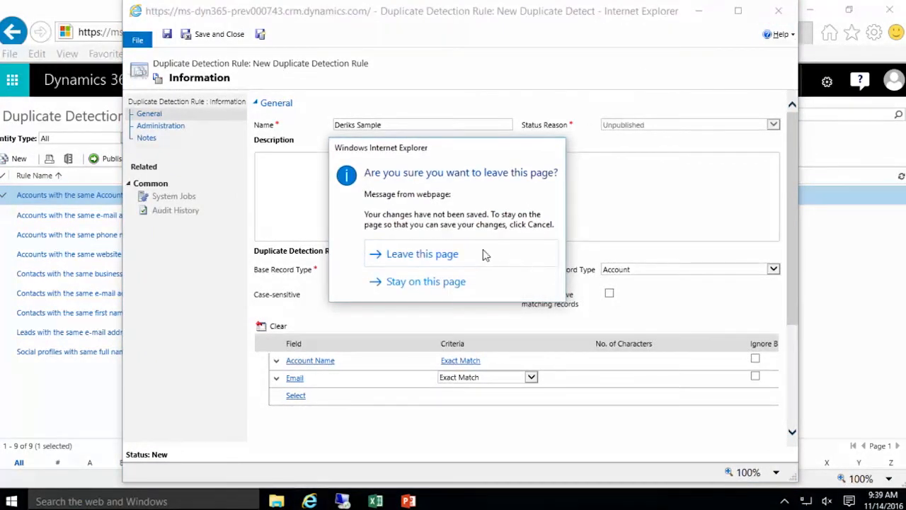
left_click(486, 254)
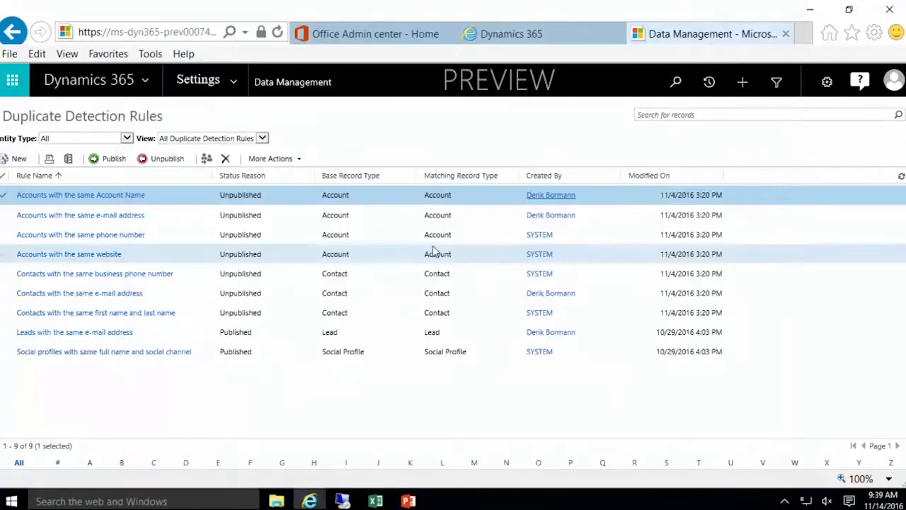
left_click(236, 85)
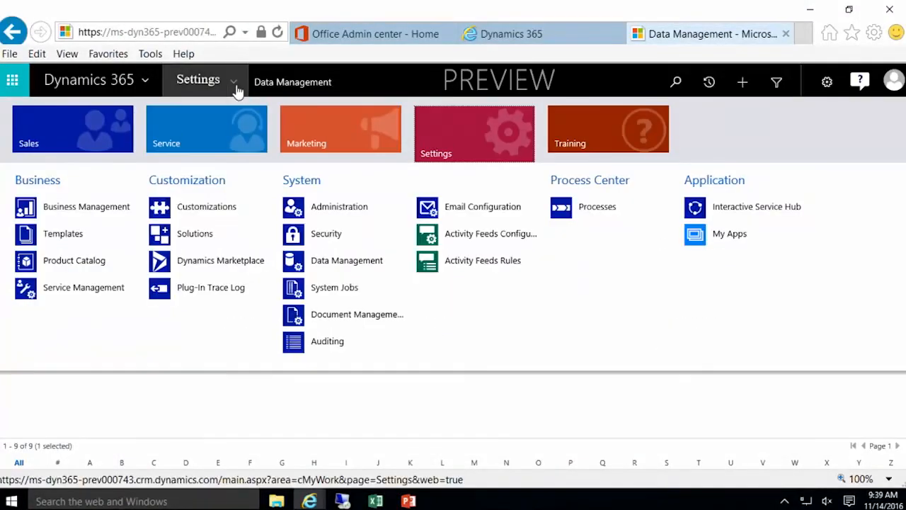
left_click(333, 342)
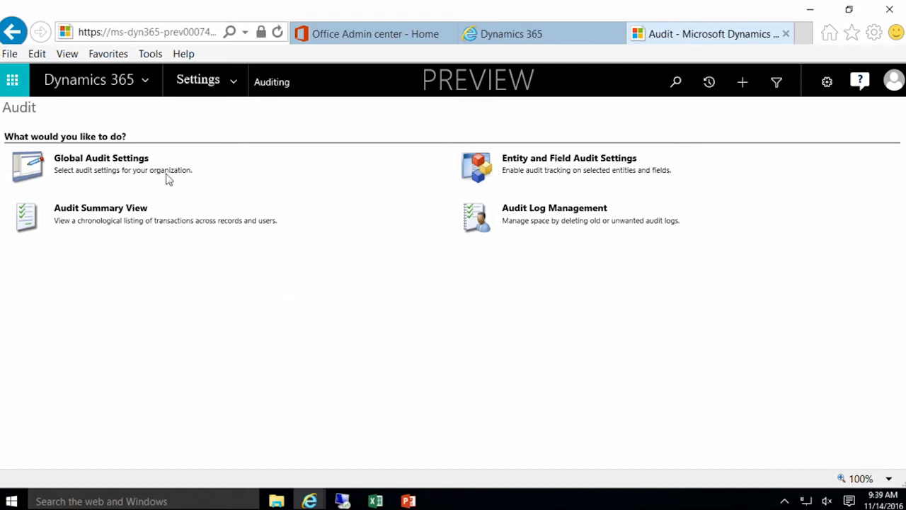
Step: Enable Start Auditing only, leaving Audit user access and common entities unchecked, and apply the settings
left_click(137, 161)
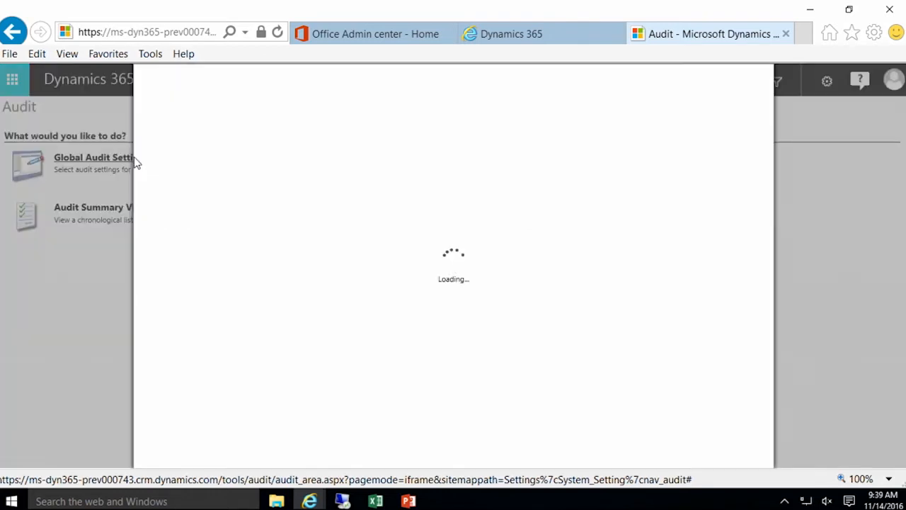
mouse_move(426, 247)
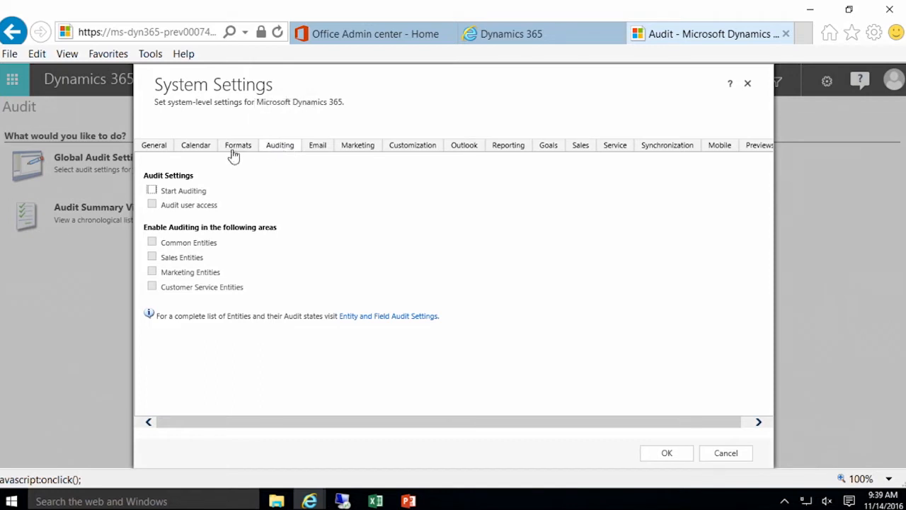
left_click(153, 191)
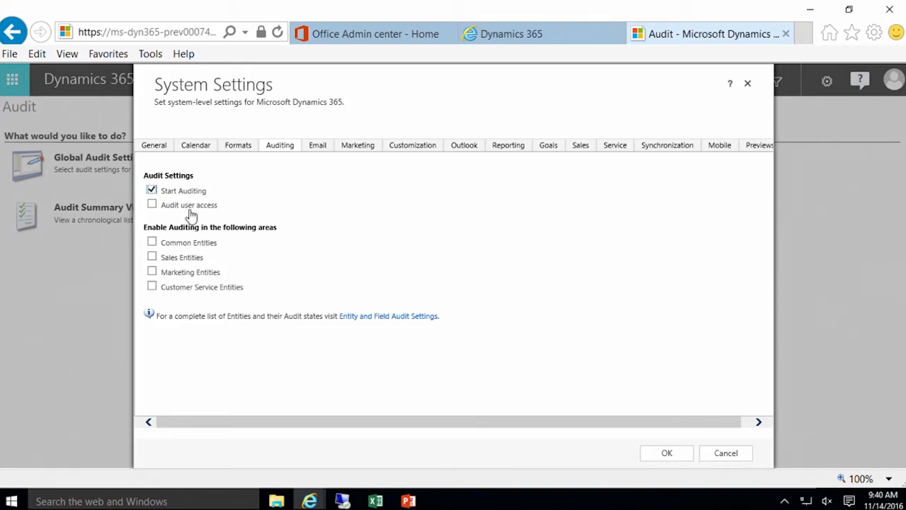
left_click(153, 206)
left_click(153, 207)
left_click(154, 207)
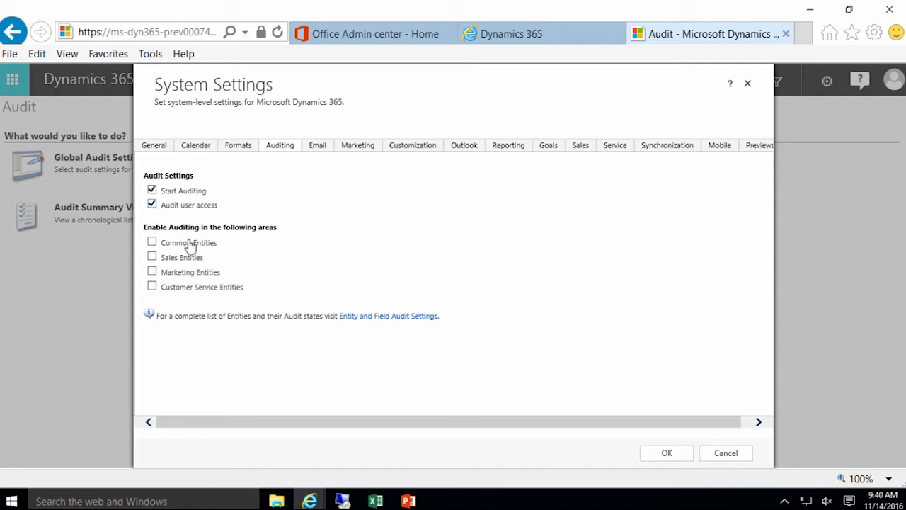
mouse_move(195, 247)
left_click(153, 243)
left_click(152, 243)
left_click(152, 205)
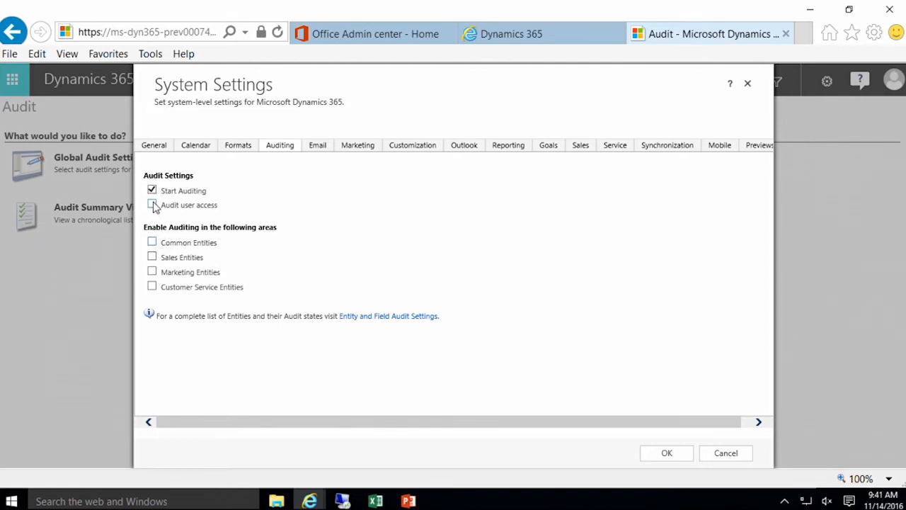
left_click(666, 453)
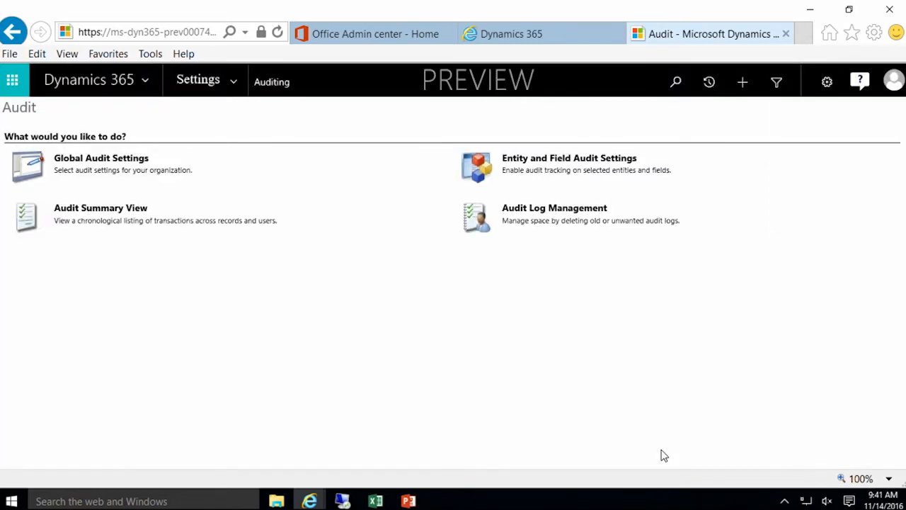
Step: Open Entity and Field Audit Settings to list the Default Solution's 137 entities
left_click(543, 163)
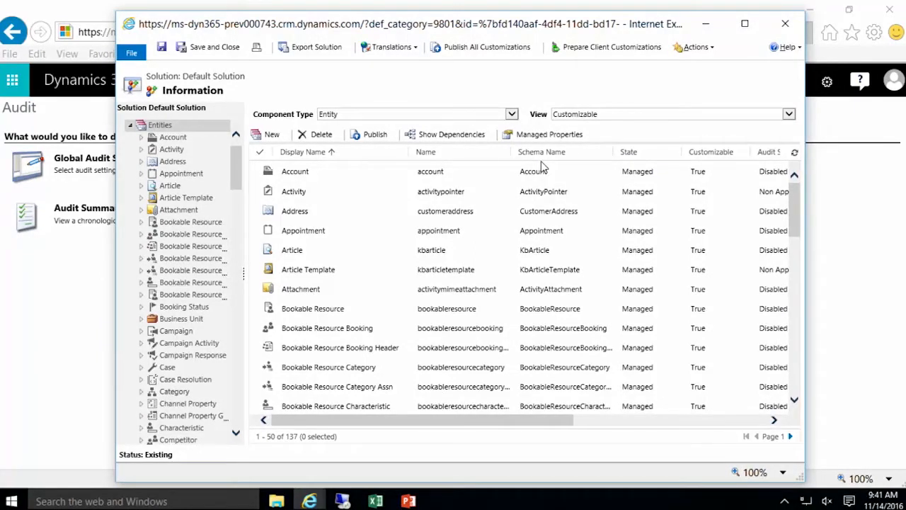
Step: Tick Auditing under Data Services for the Account entity, then expand Account's components
left_click(175, 140)
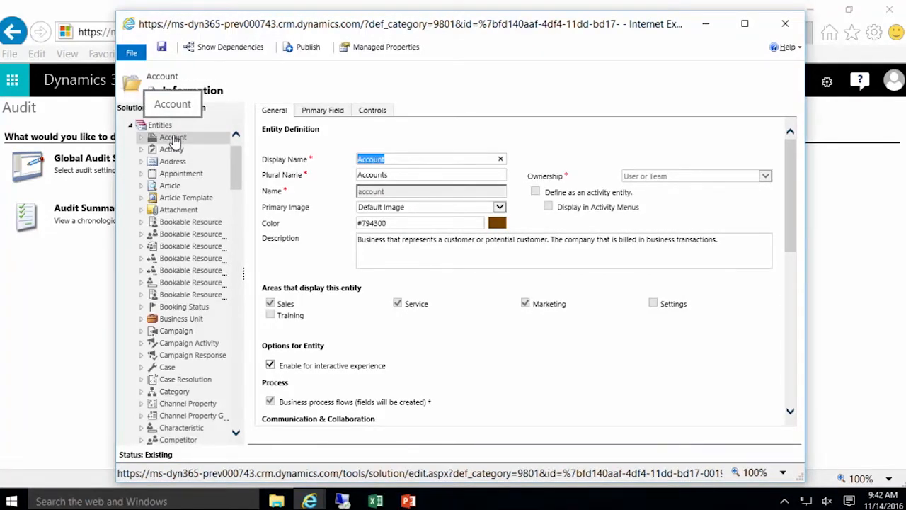
scroll(455, 293, "down", 3)
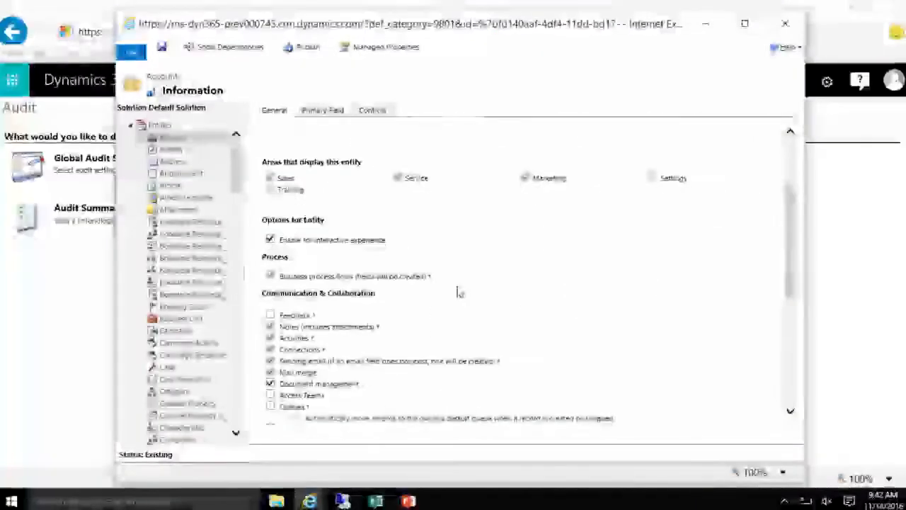
scroll(457, 292, "down", 3)
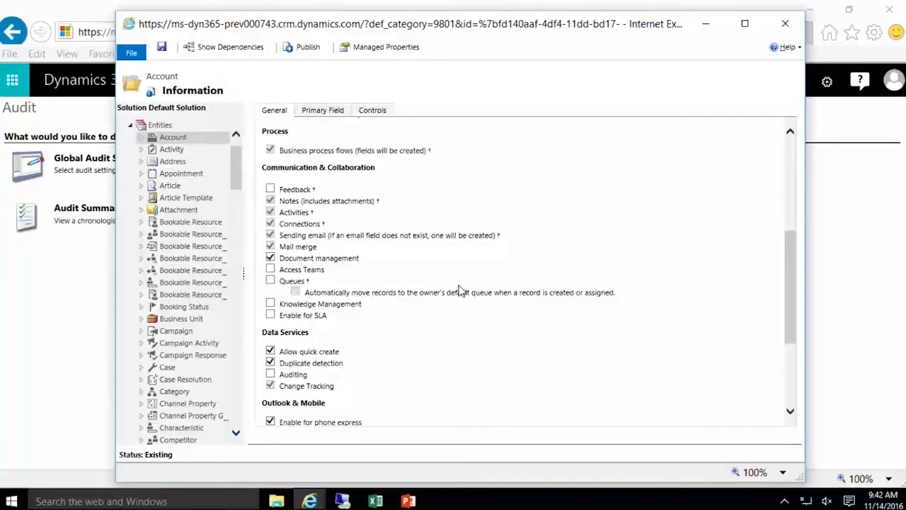
scroll(459, 290, "down", 2)
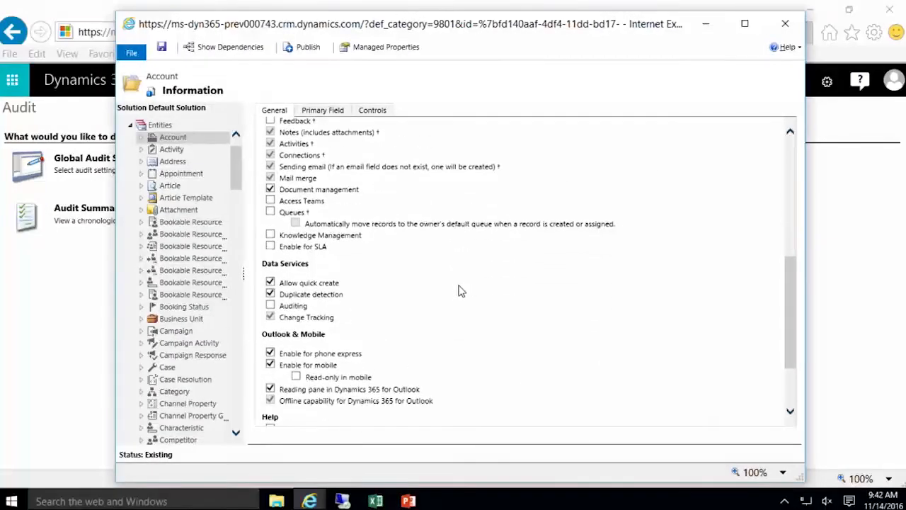
left_click(270, 306)
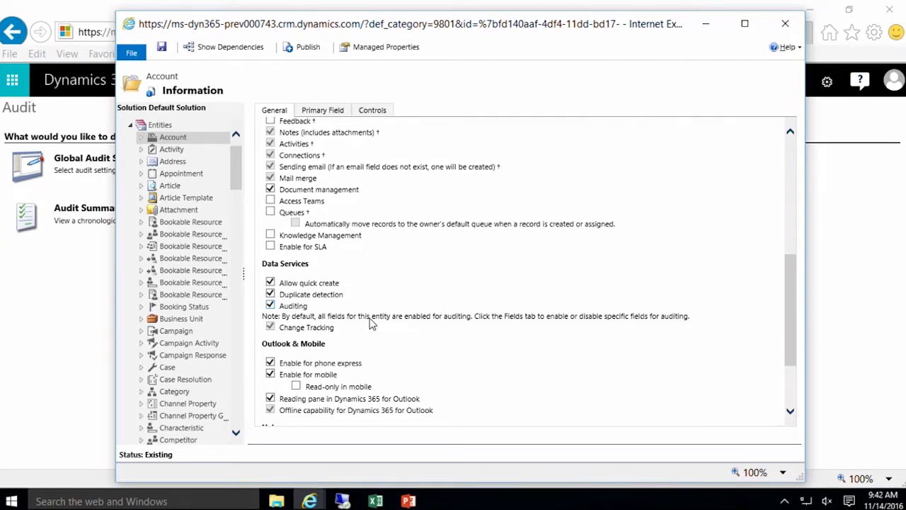
left_click(141, 138)
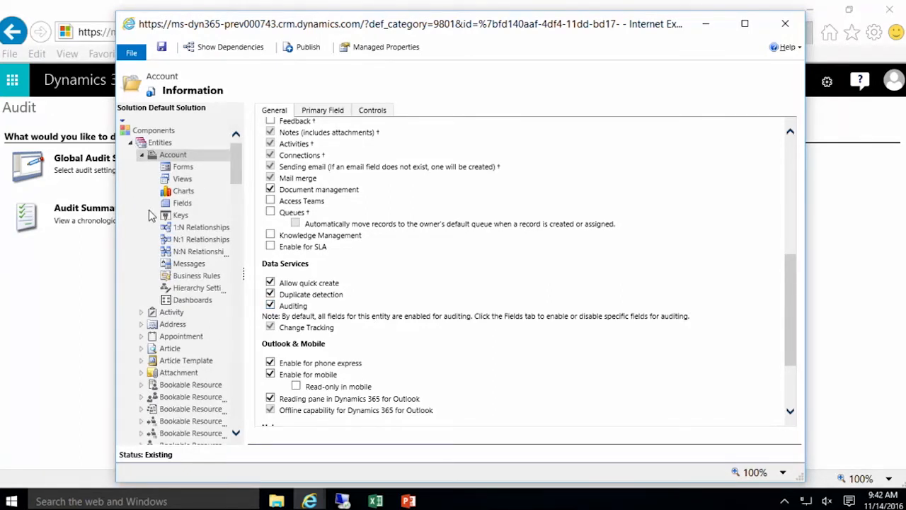
Step: Stay on the page to save Account's auditing change, then open Account's Fields list
left_click(189, 207)
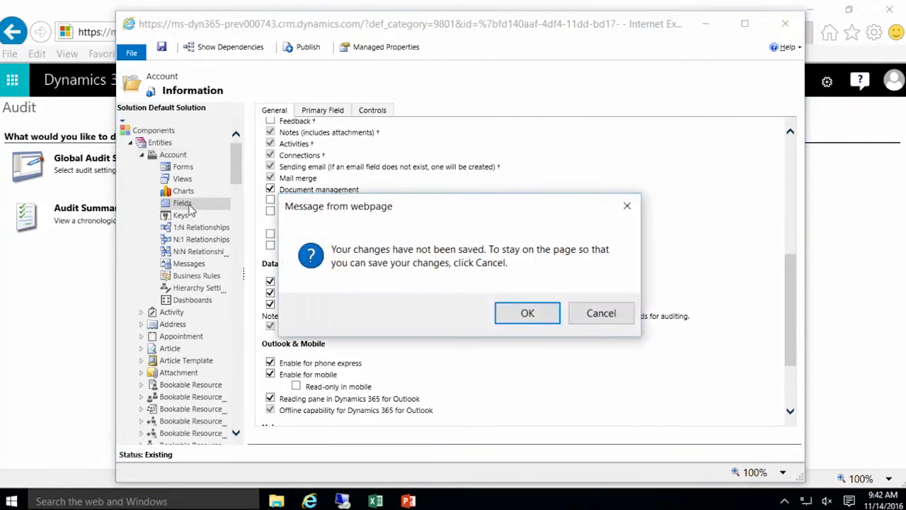
left_click(599, 313)
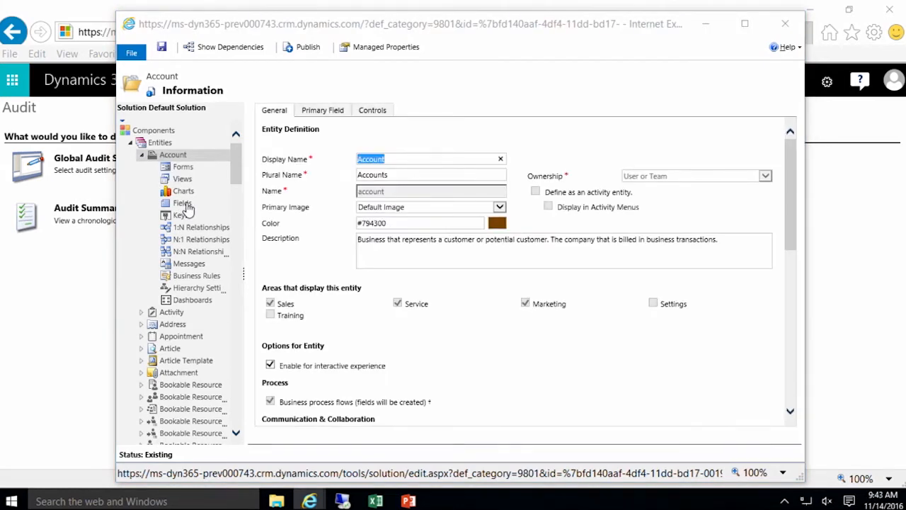
left_click(189, 210)
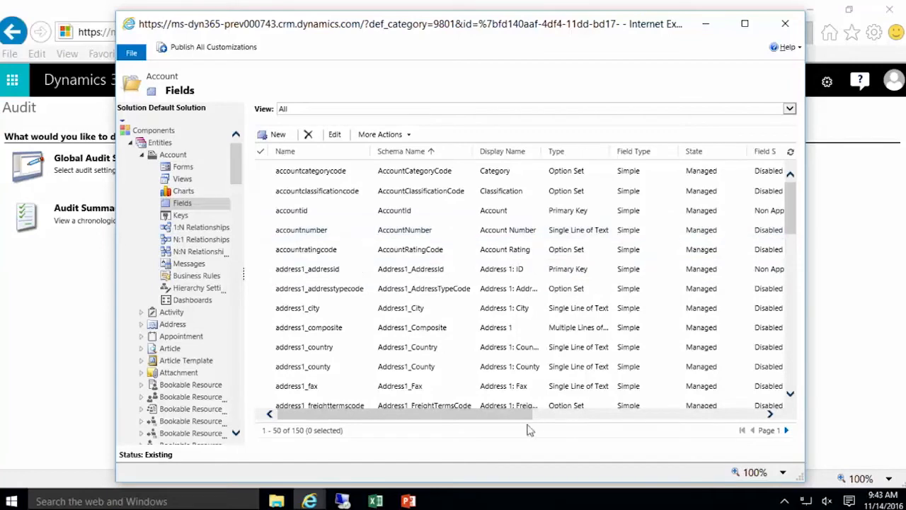
Step: Maximize the Account fields list, review the Audit Status column, and inspect Address 1: City
left_click_drag(527, 418, 537, 413)
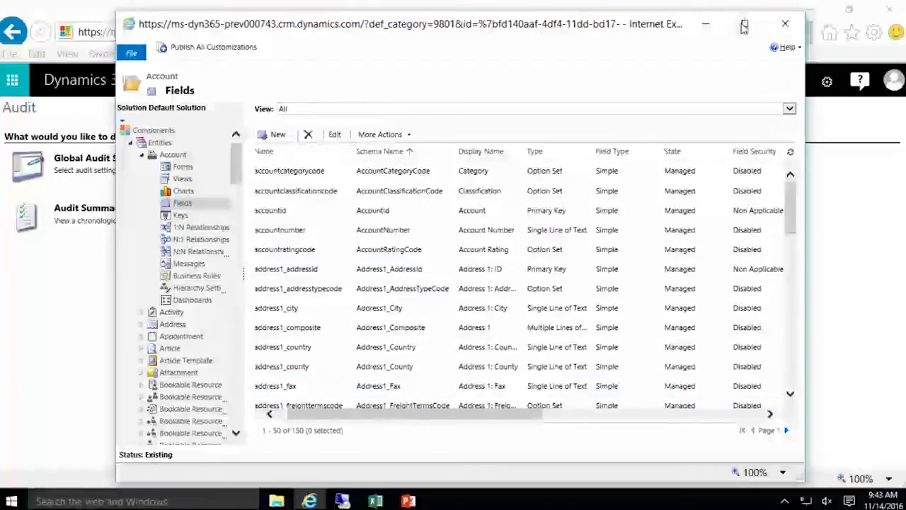
left_click(745, 26)
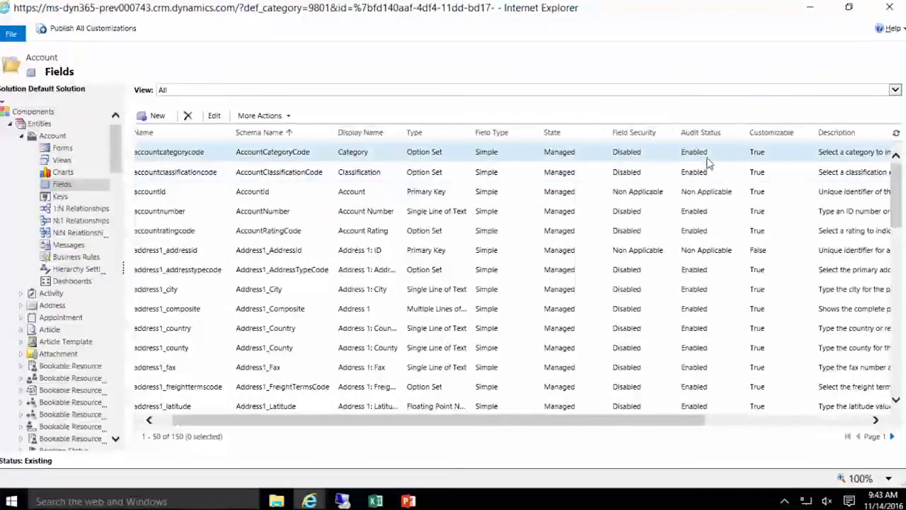
scroll(705, 152, "down", 5)
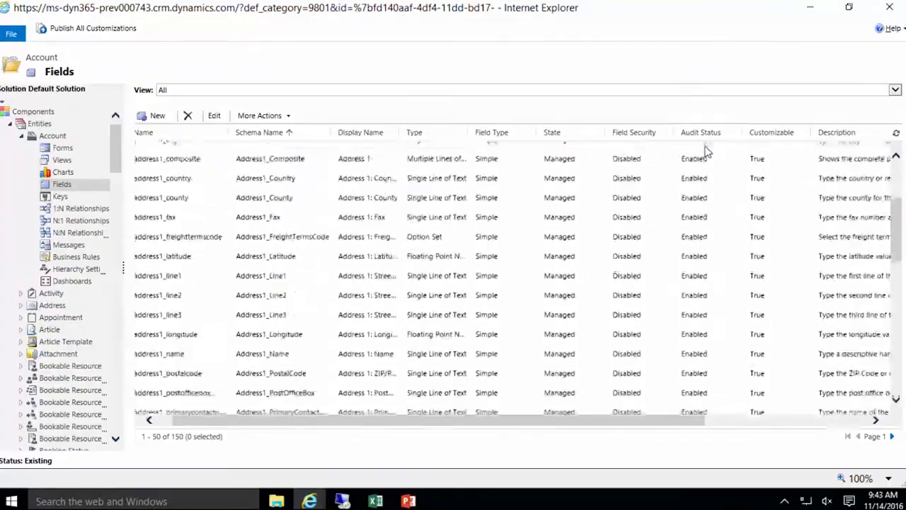
scroll(705, 156, "down", 2)
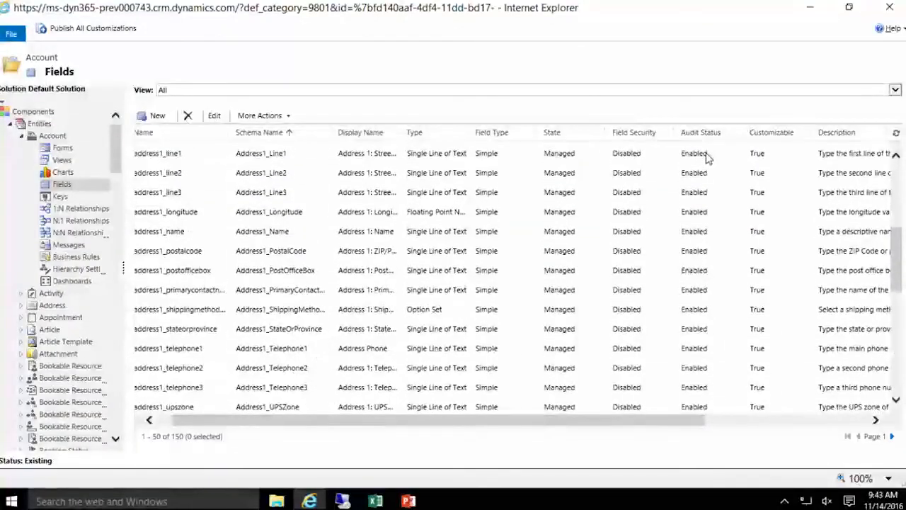
scroll(706, 158, "up", 5)
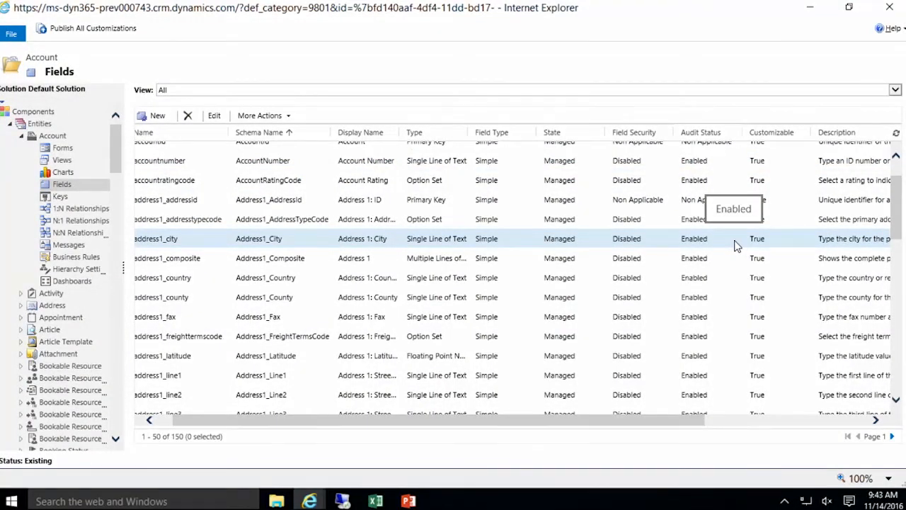
double_click(737, 244)
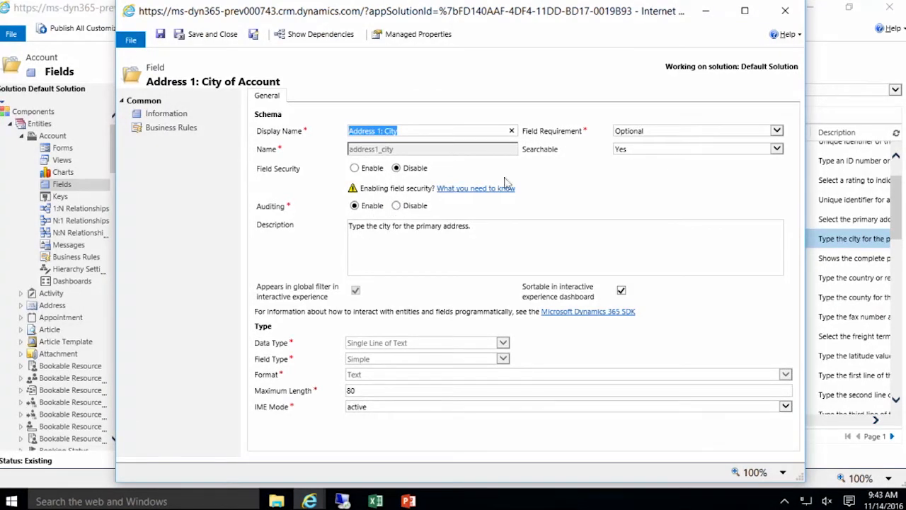
Step: Close the City field and select address1_composite, address1_country and address1_county with it
left_click(780, 20)
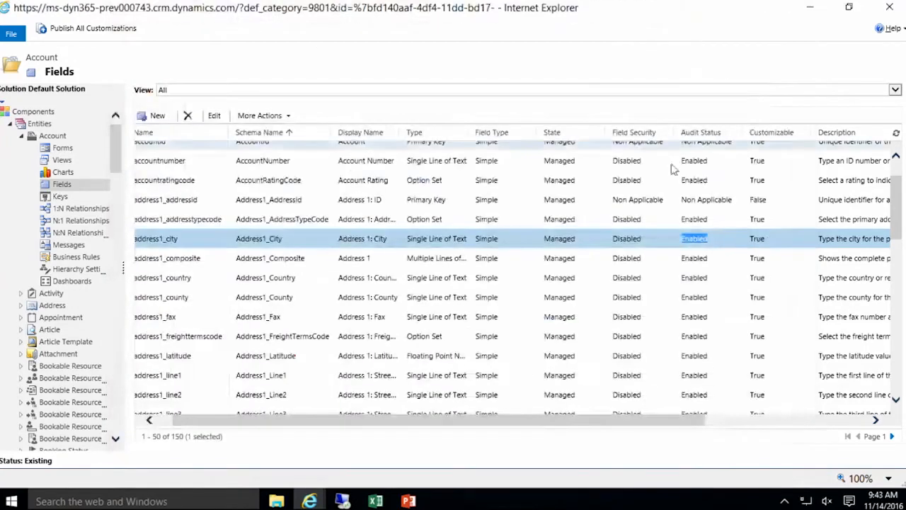
left_click_drag(259, 422, 238, 422)
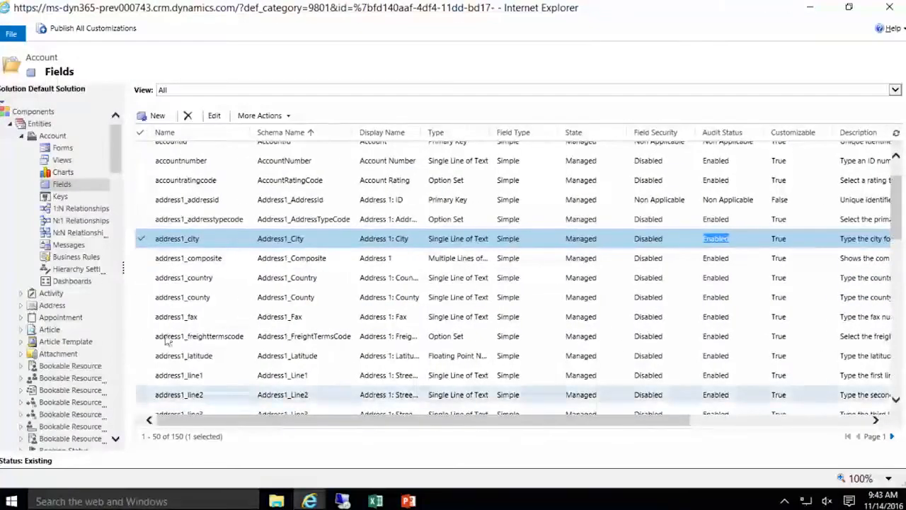
left_click(142, 260)
left_click(142, 278)
left_click(142, 299)
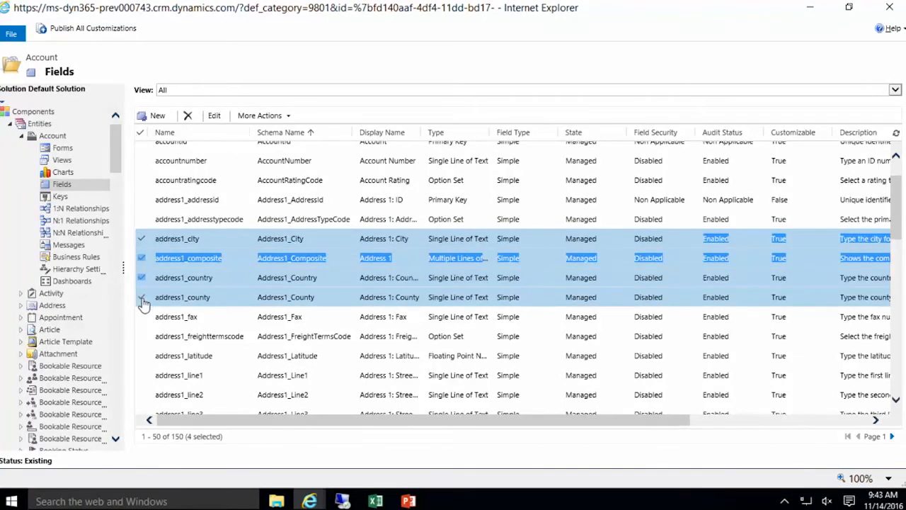
Step: Open Edit Multiple Fields for the four address fields, cancel unchanged, and close the solution window
left_click(273, 117)
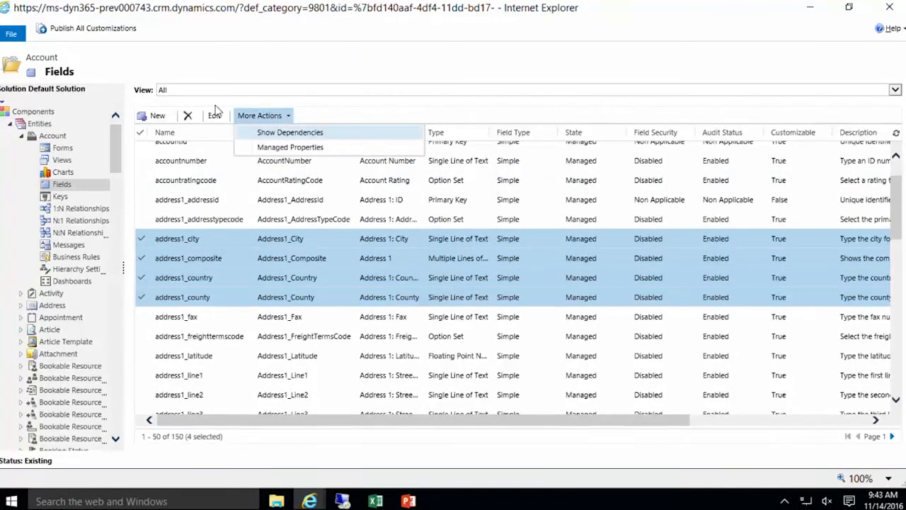
left_click(214, 118)
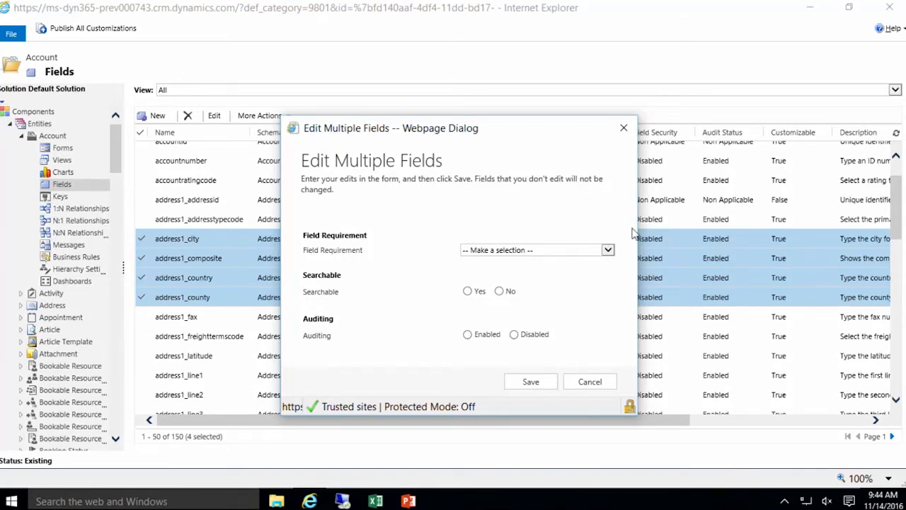
left_click(600, 382)
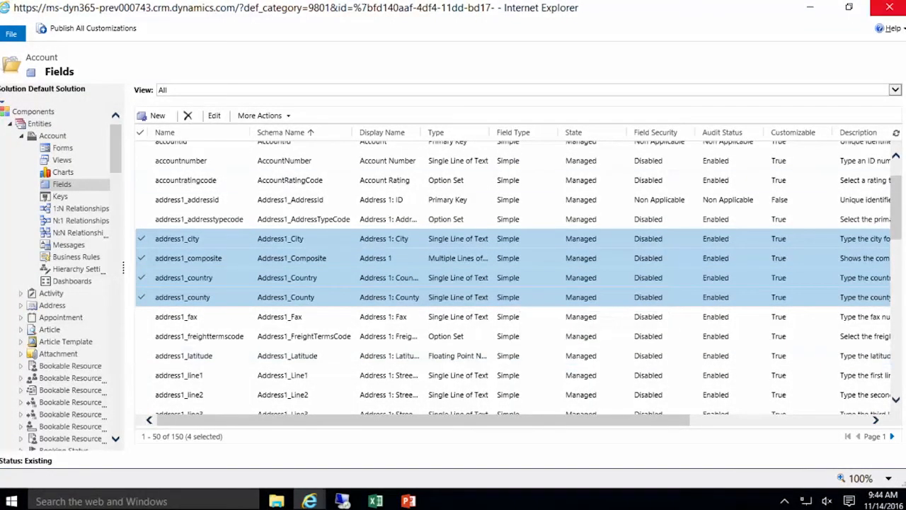
left_click(890, 8)
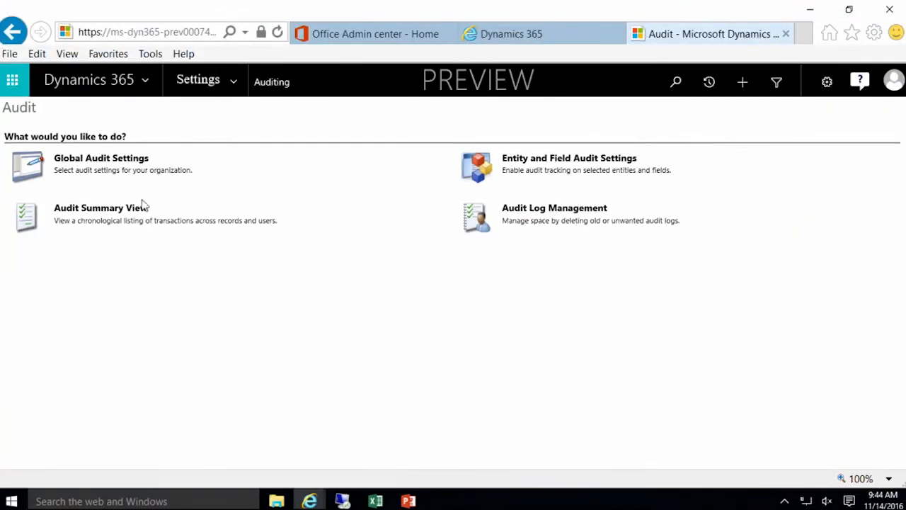
Step: Review the Audit Summary View's latest Account and Organization changes, then go to Document Management settings
left_click(87, 211)
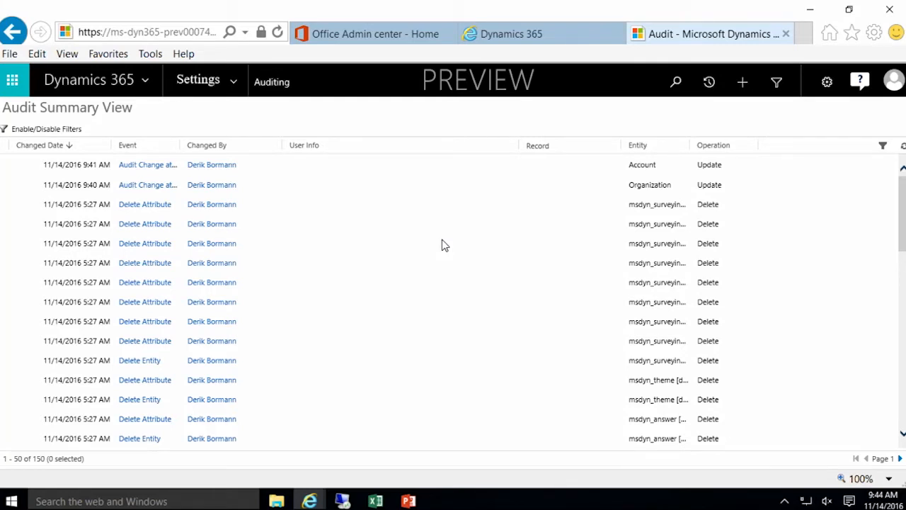
left_click(233, 82)
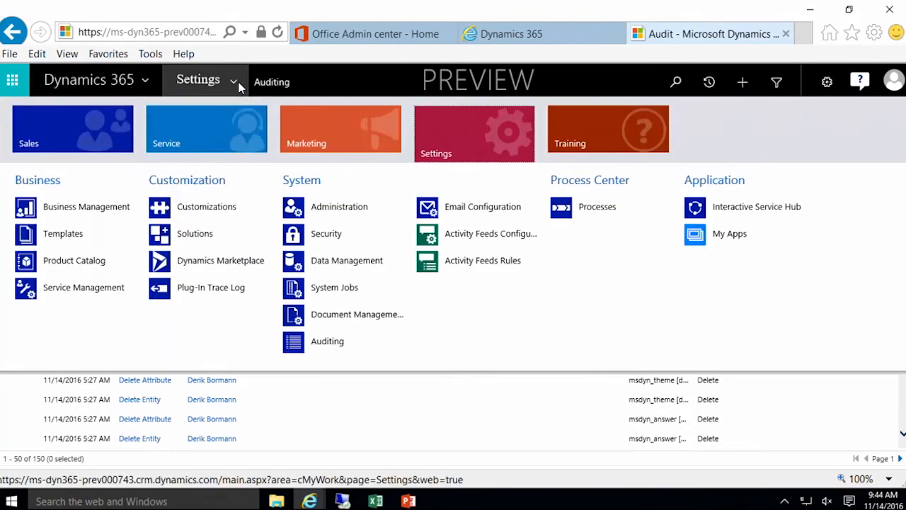
left_click(382, 315)
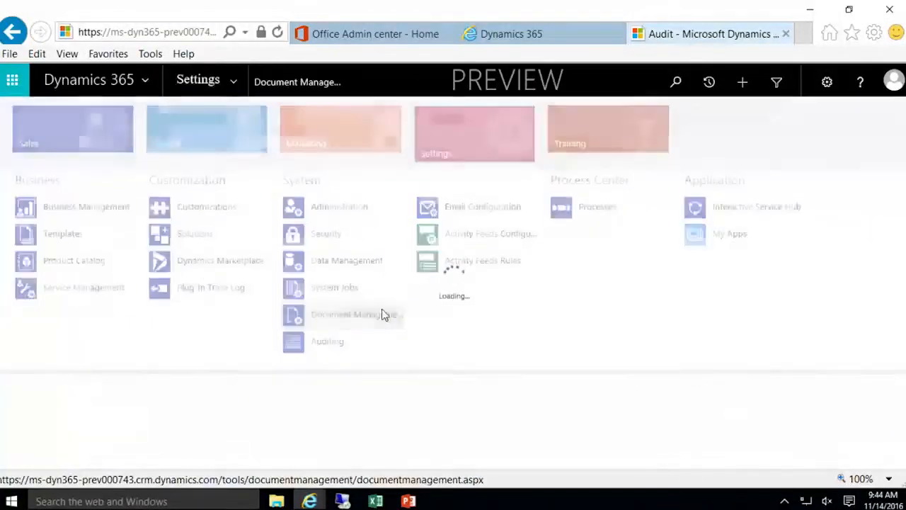
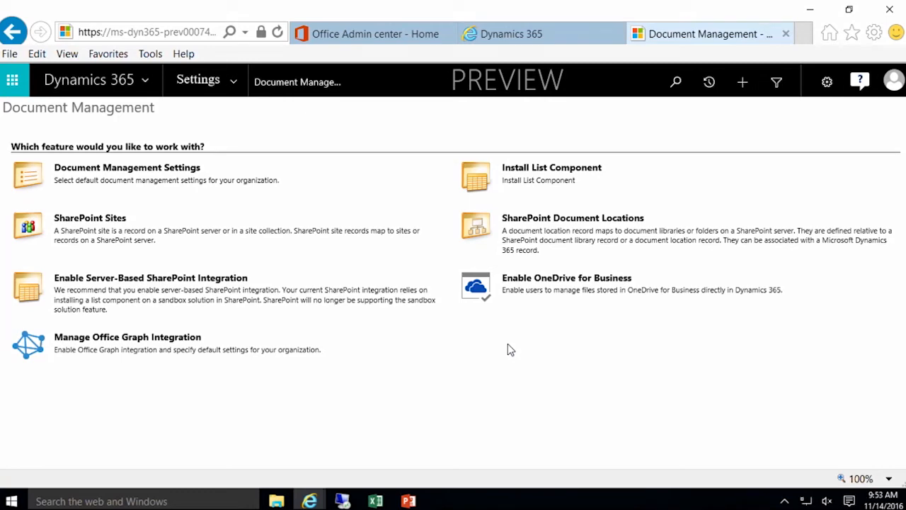
Step: Navigate to Settings > Security and open the Business Units page
left_click(234, 82)
left_click(351, 235)
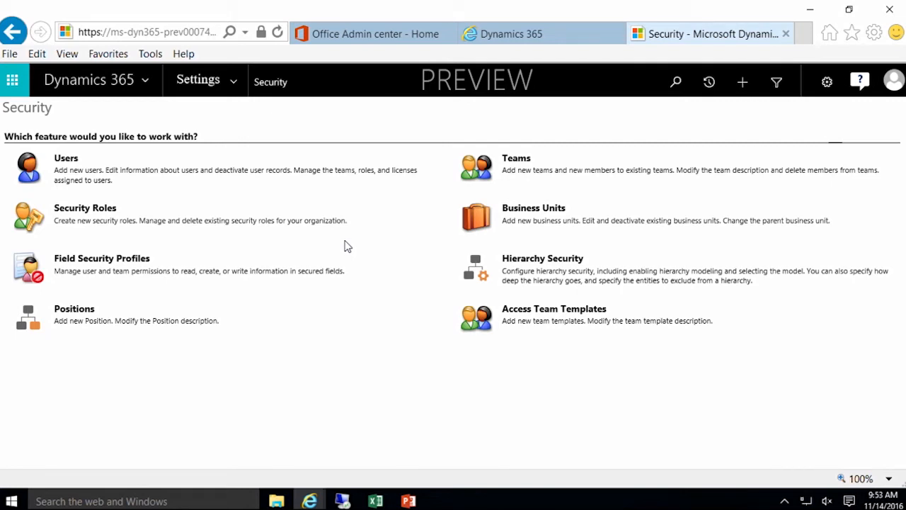
left_click(545, 215)
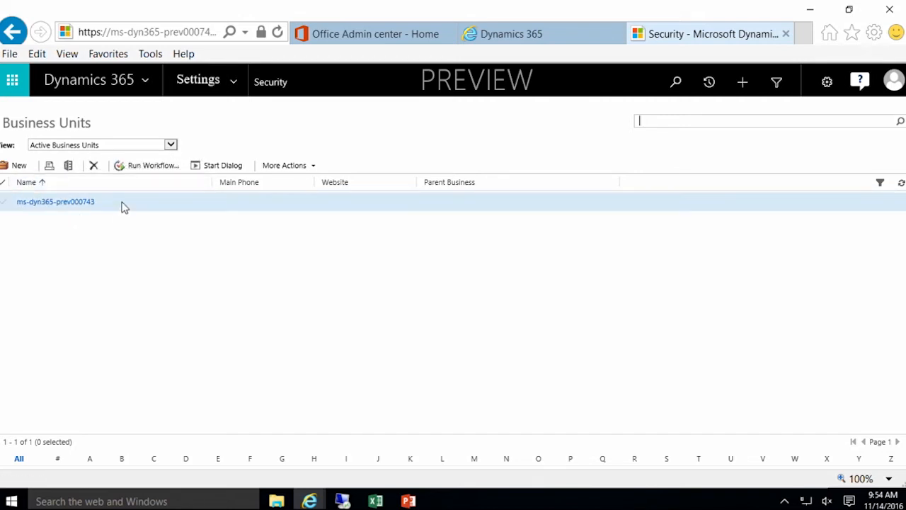
Step: Start a new business unit record from the Business Units list
left_click(14, 173)
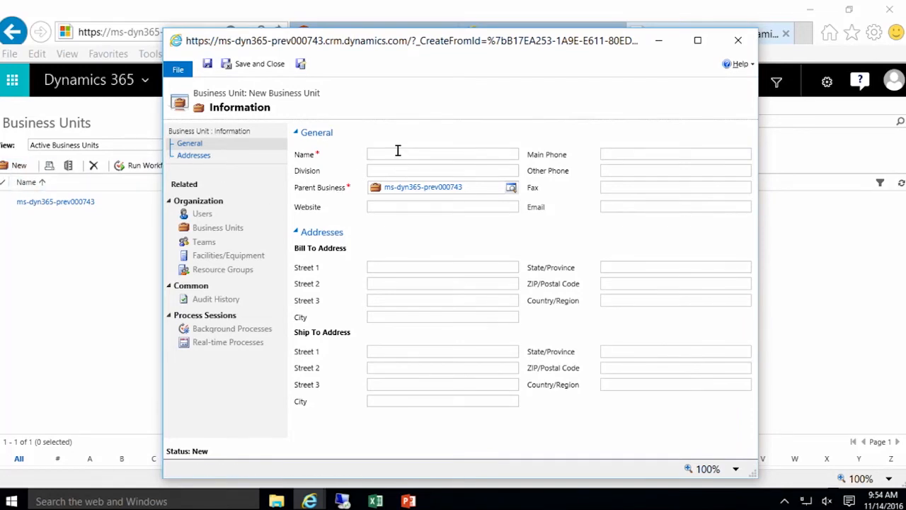
Step: Create the Sales and Service business units using Save and New
type("Sales")
left_click(302, 65)
left_click(389, 155)
type("Service")
left_click(301, 64)
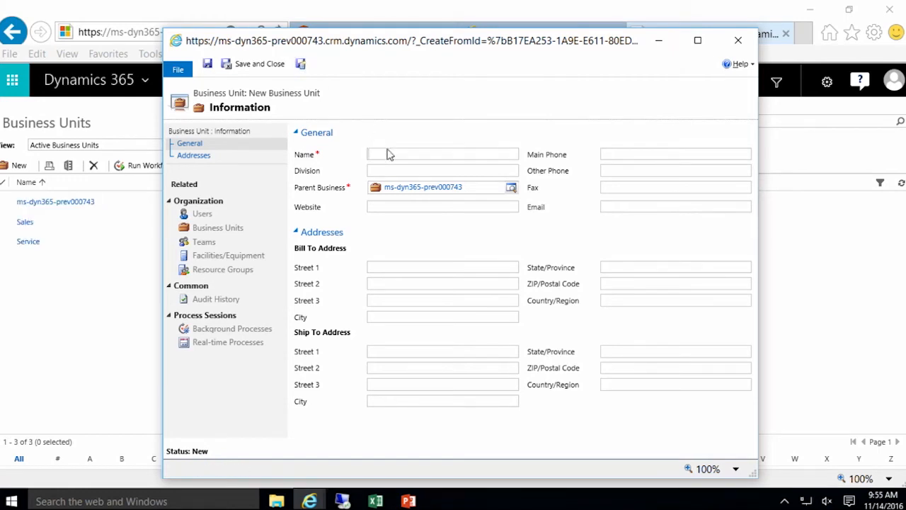
Step: Create the Marketing and Channel Sales units, then name the next unit Consumer Sales
type("Marketing")
left_click(300, 64)
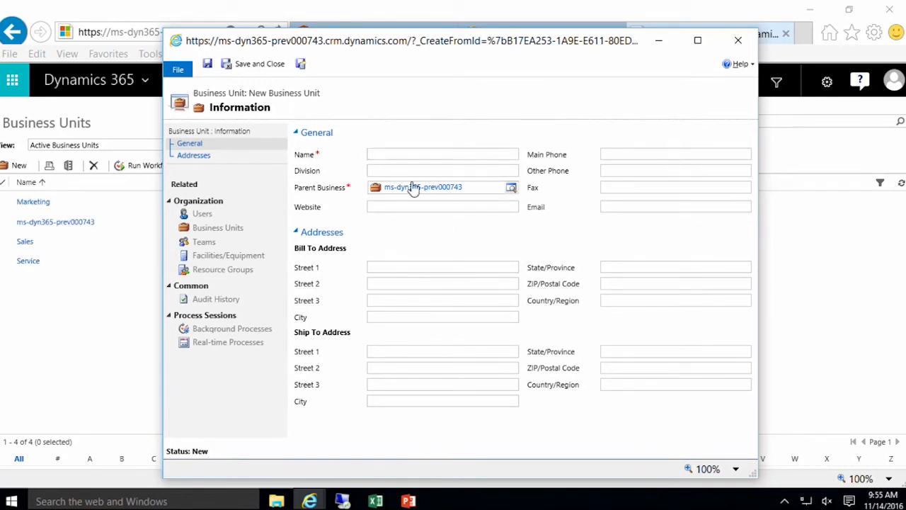
type("Channel Sales")
left_click(301, 64)
type("C")
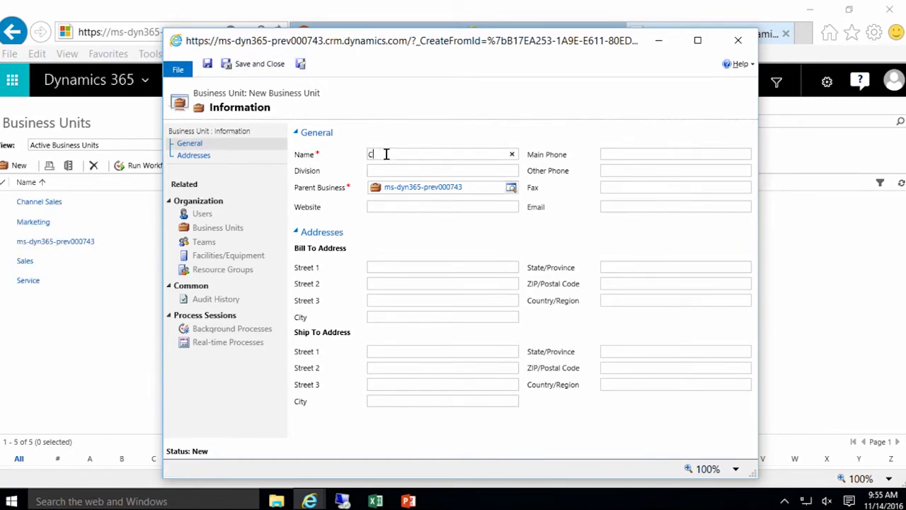
type("onsumer Sales")
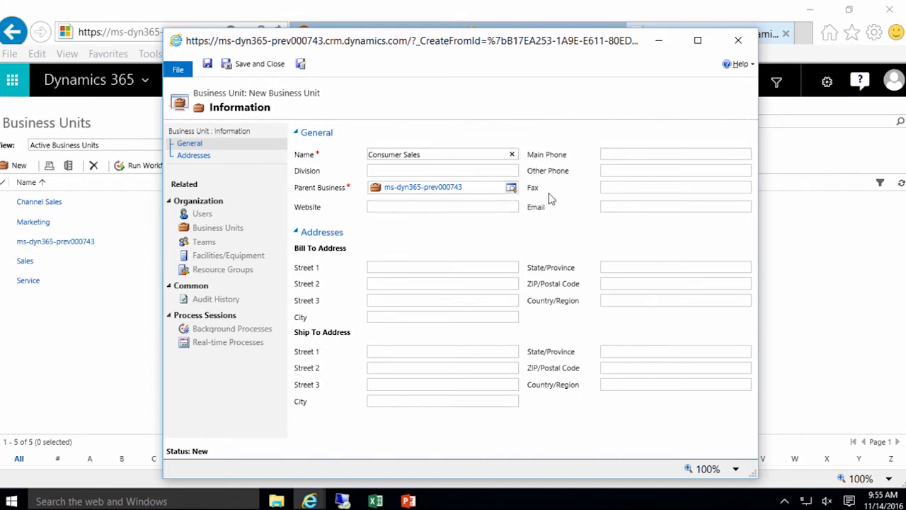
left_click(511, 189)
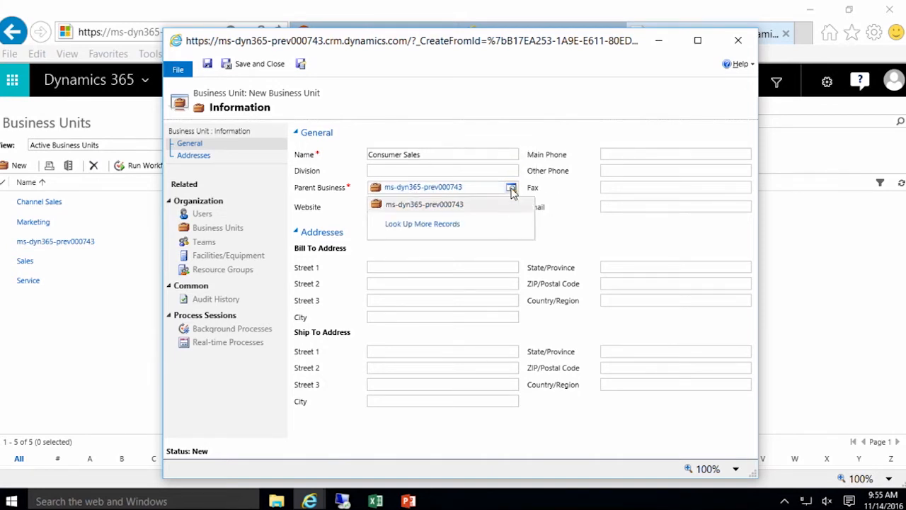
Step: Set Sales as the Consumer Sales unit's parent business and save and close it
left_click(460, 228)
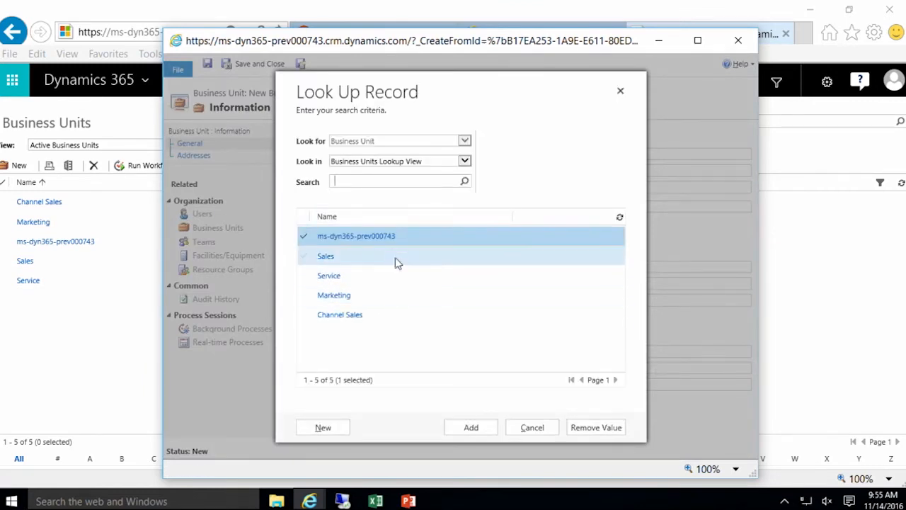
left_click(353, 261)
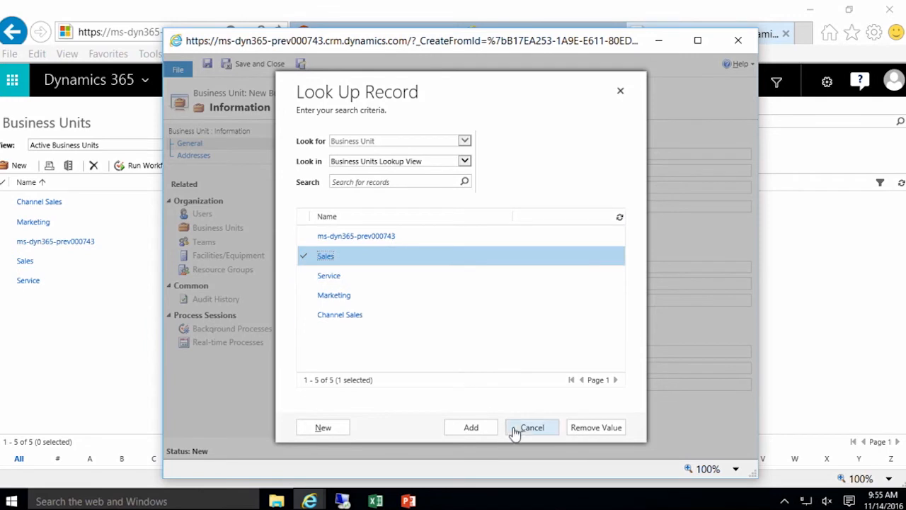
left_click(473, 428)
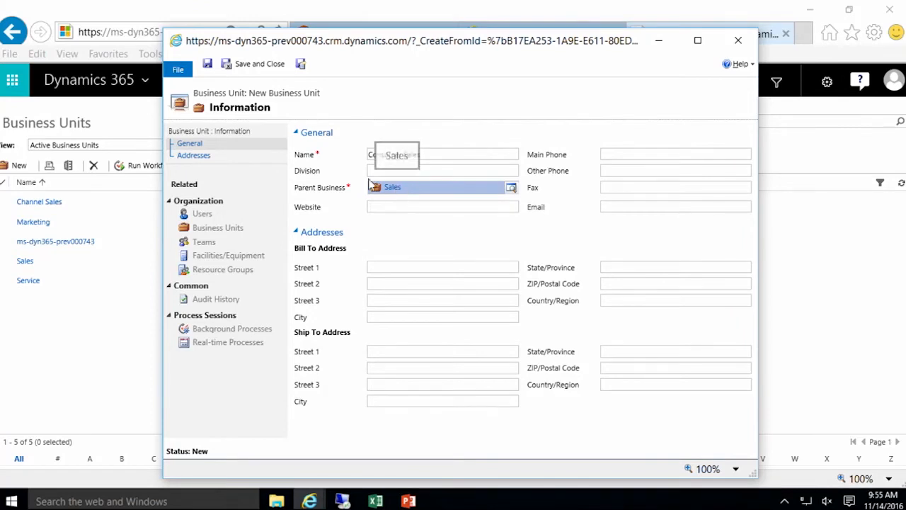
left_click(275, 74)
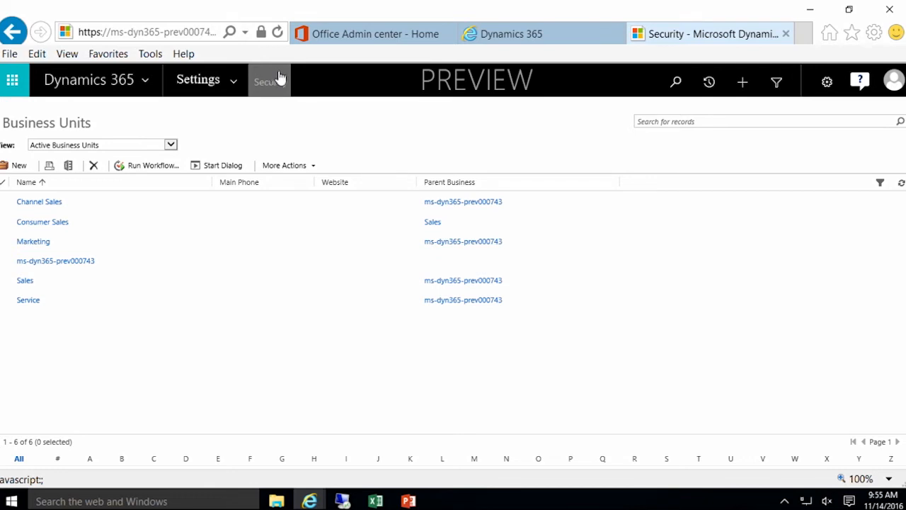
Step: Change the Channel Sales unit's parent business to Sales via Change Parent Business
left_click(110, 205)
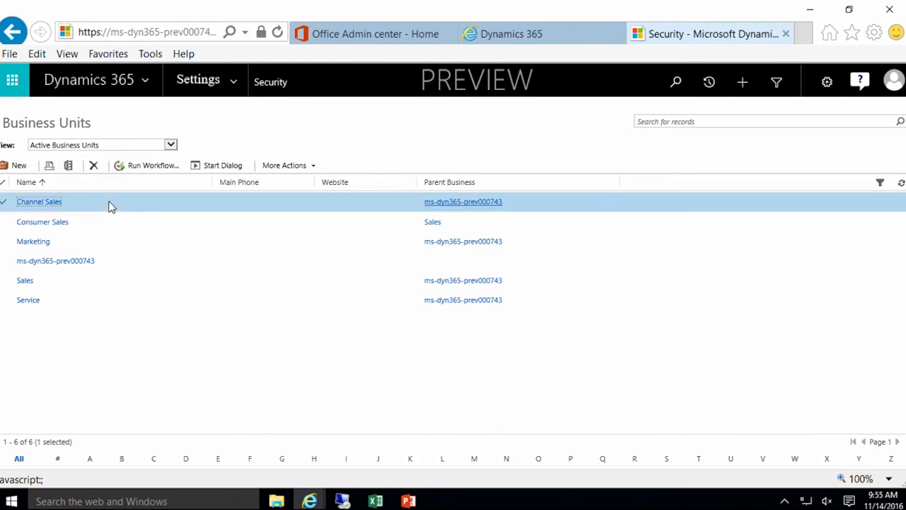
left_click(314, 167)
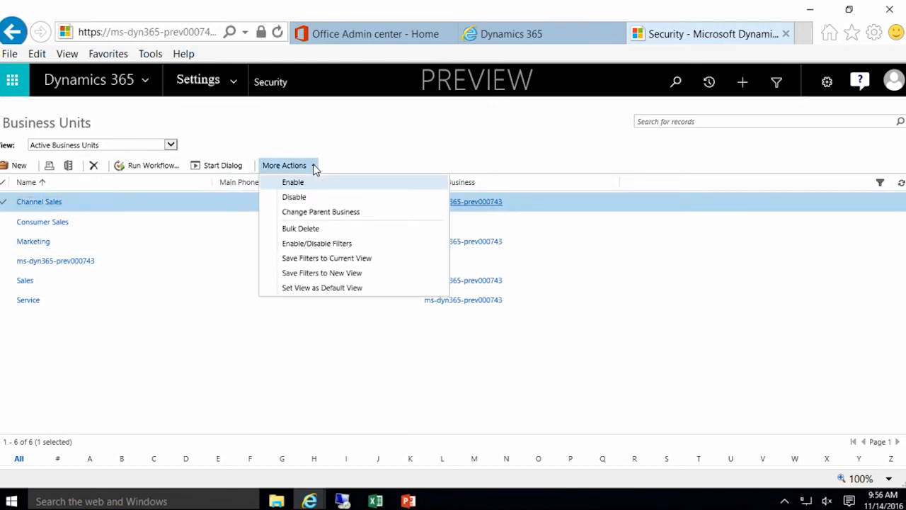
left_click(358, 212)
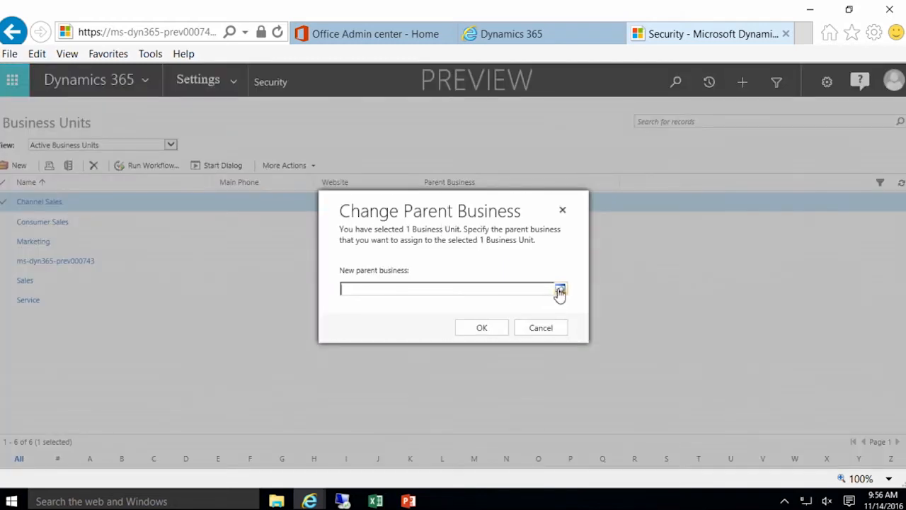
left_click(560, 289)
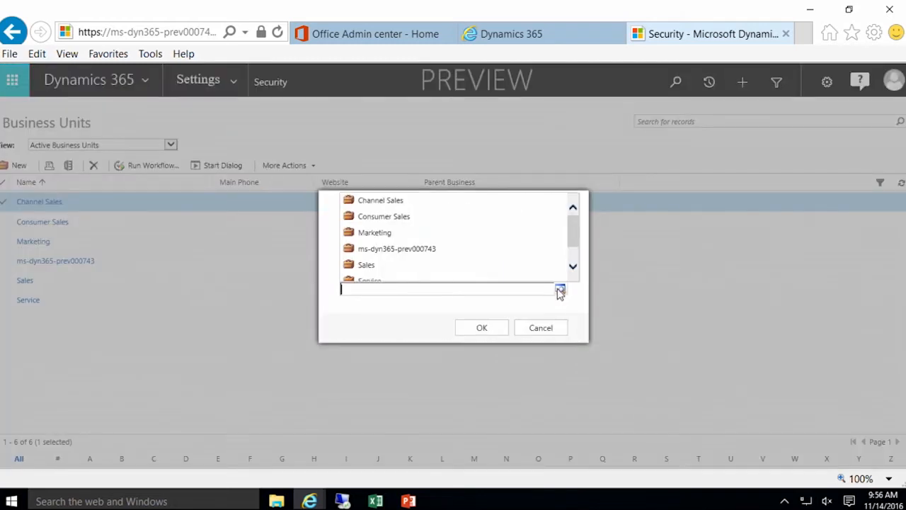
left_click(391, 265)
left_click(466, 332)
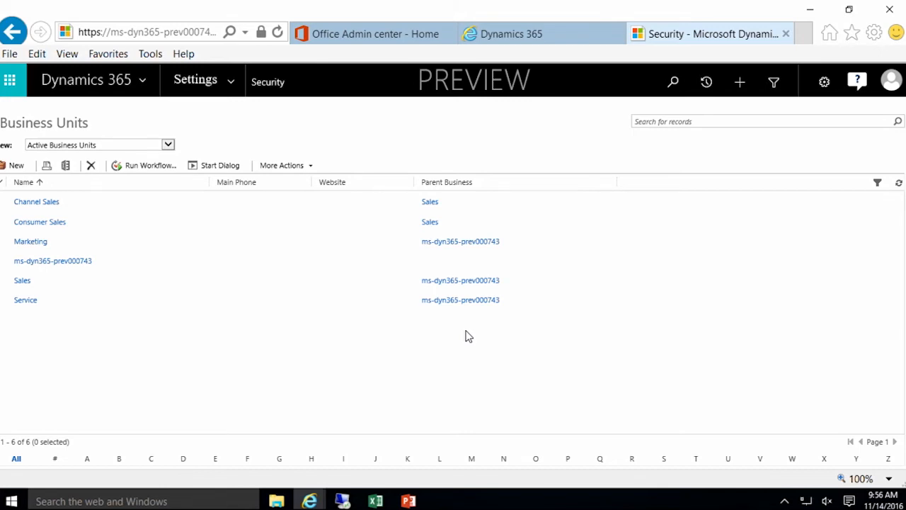
left_click(16, 167)
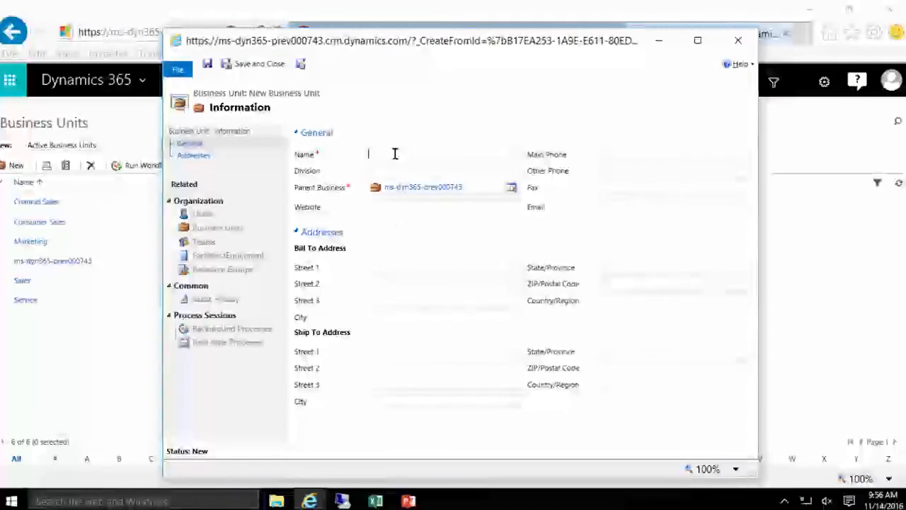
Step: Name the new unit Portals, choose Service as its parent business, and save and close
type("Portals")
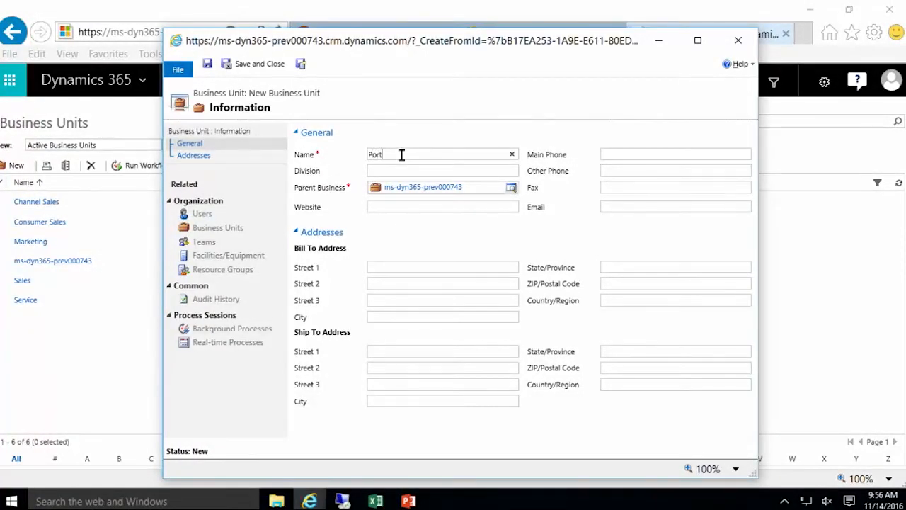
left_click(511, 187)
left_click(484, 203)
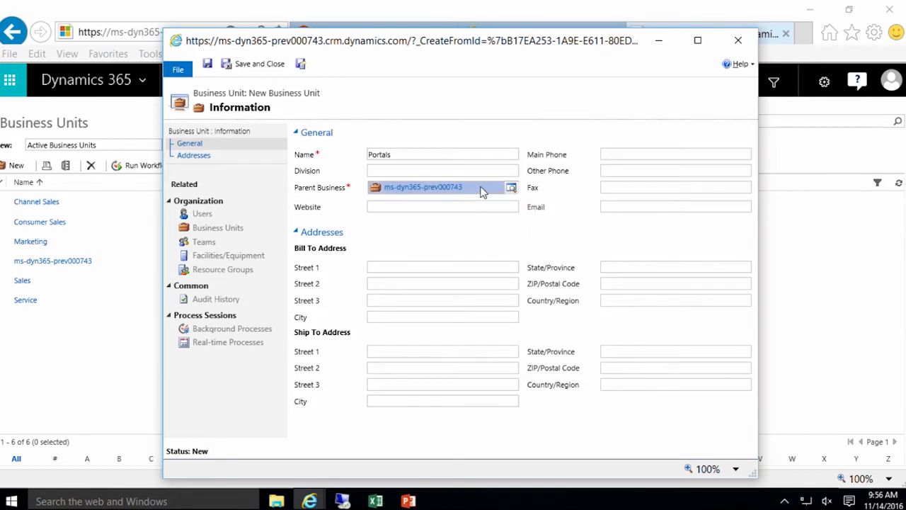
left_click(511, 188)
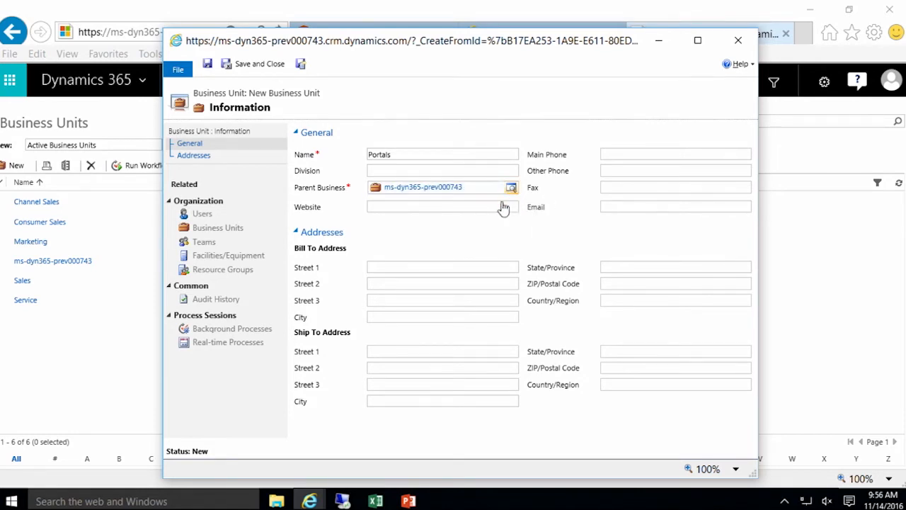
left_click(453, 223)
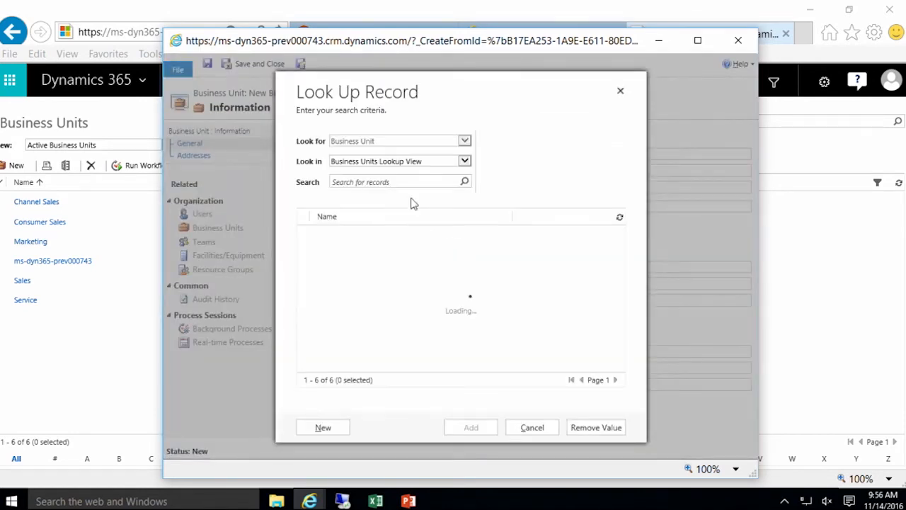
left_click(303, 276)
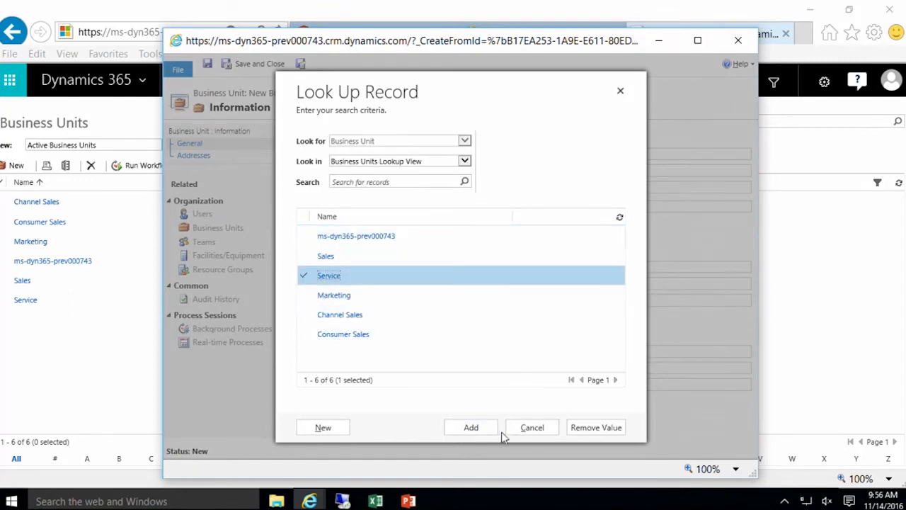
left_click(472, 428)
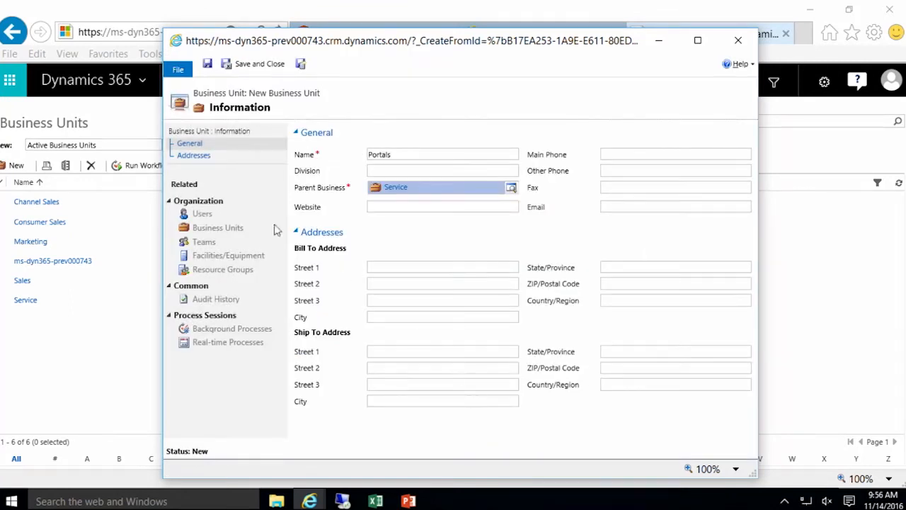
left_click(258, 69)
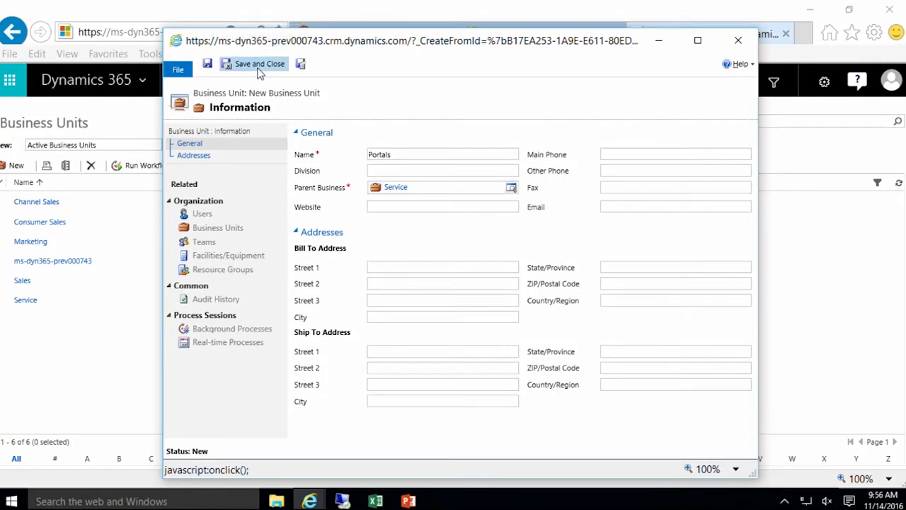
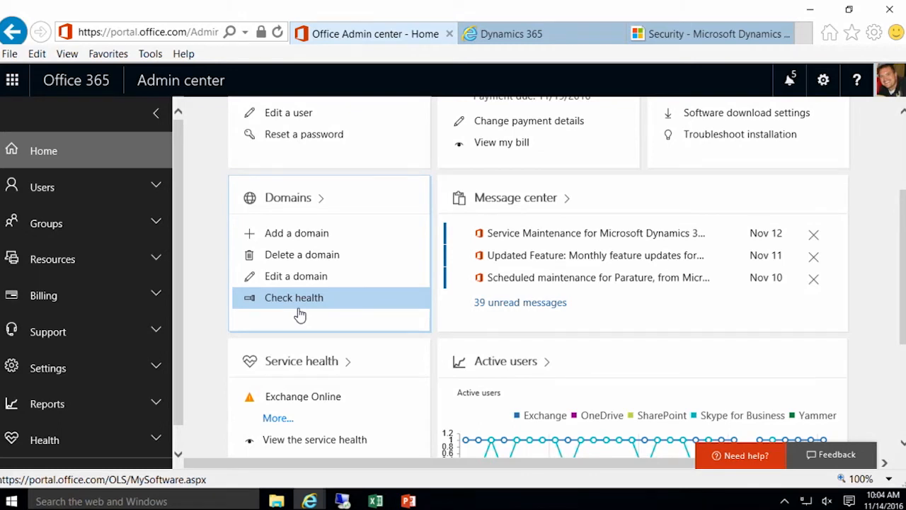
Step: Go to Users > Active users in the Office 365 Admin center navigation
left_click(157, 190)
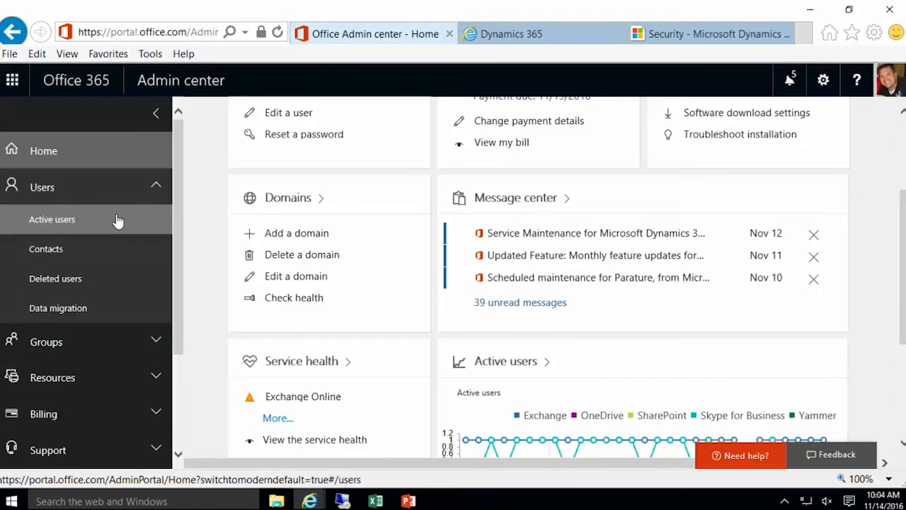
left_click(118, 223)
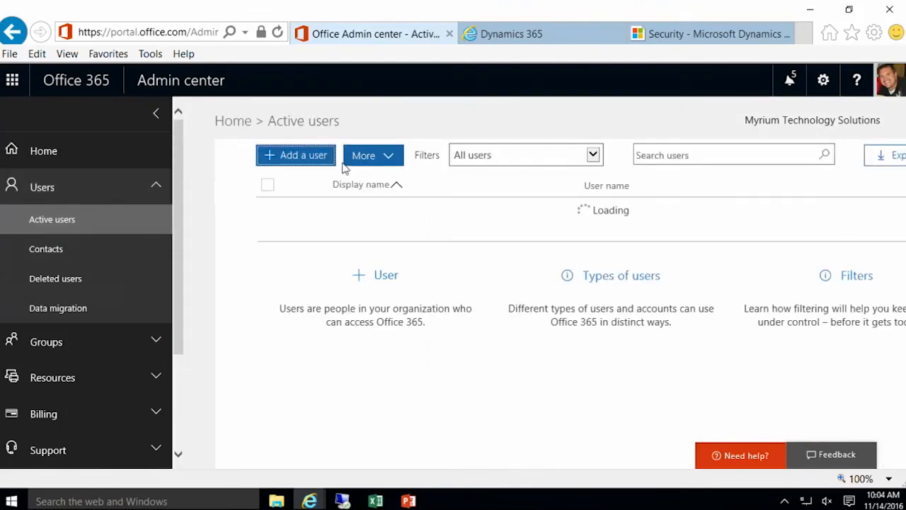
Step: Start a new user and enter the first name, last name and user name
left_click(306, 159)
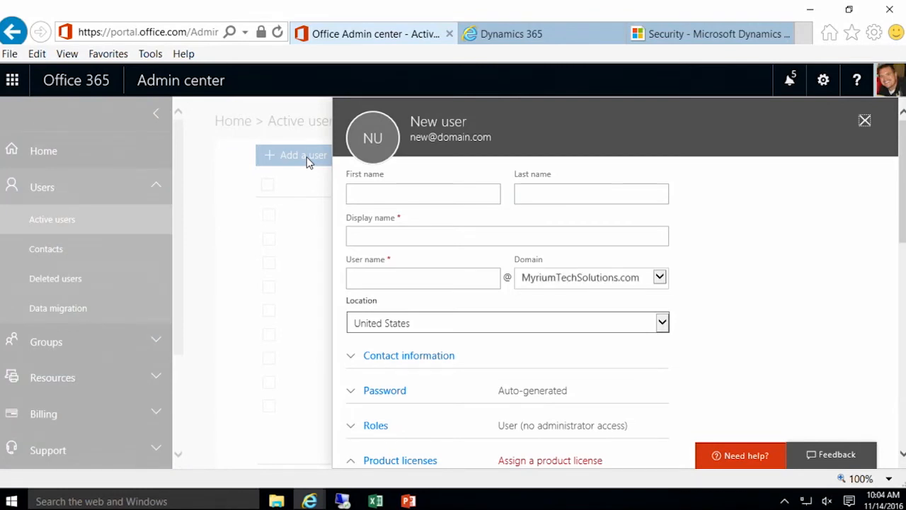
left_click(376, 190)
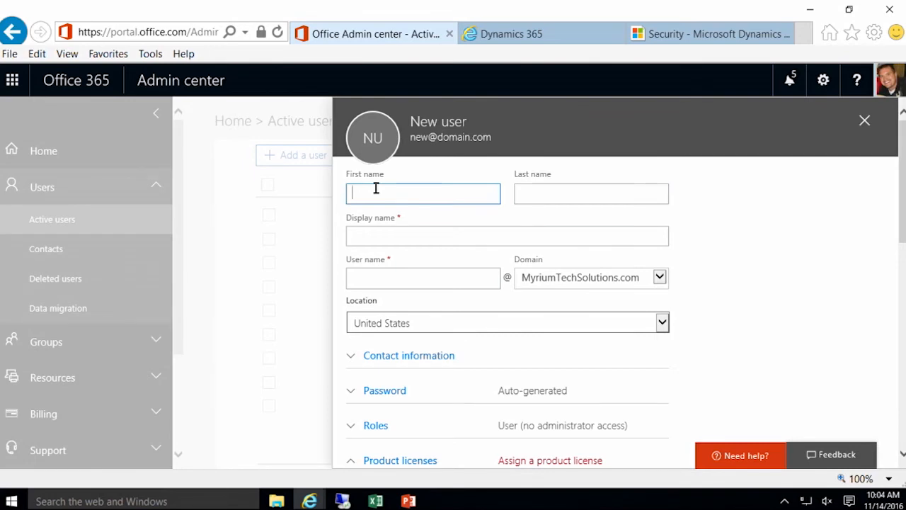
key("Tab")
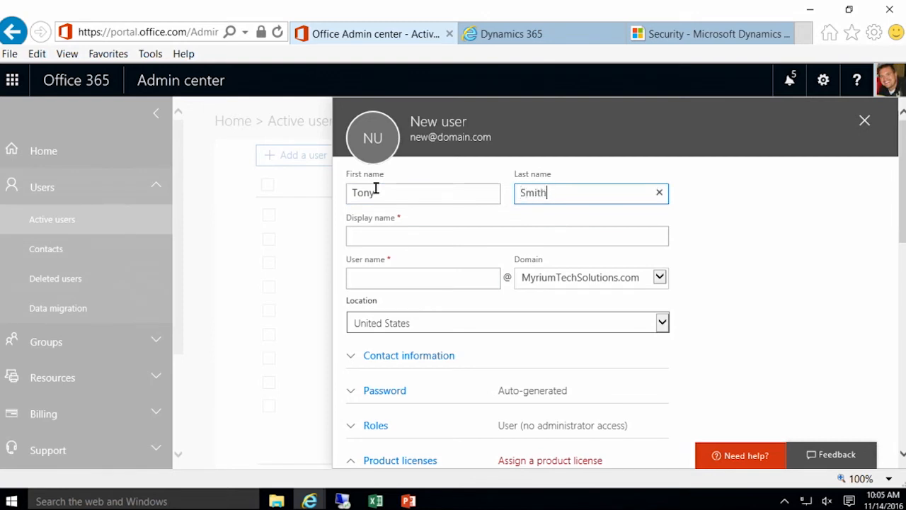
key("Tab")
key("Tab")
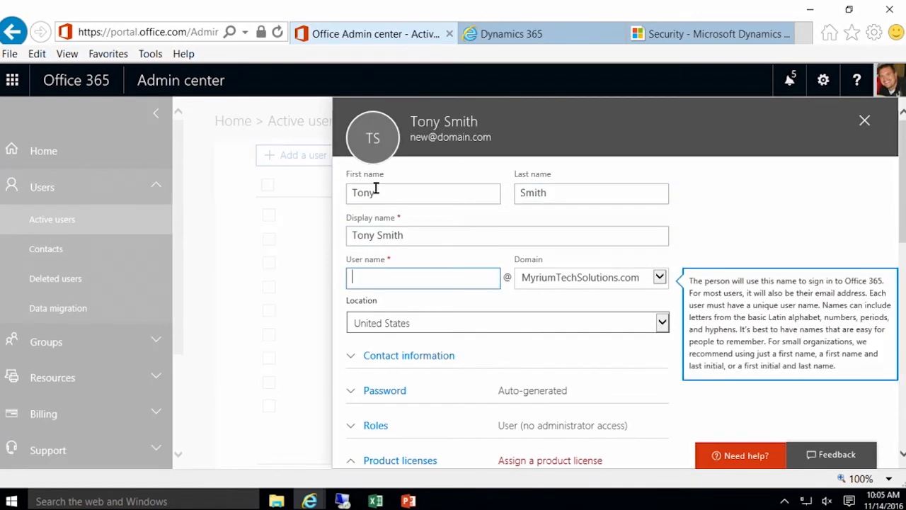
type("tonys")
key("Tab")
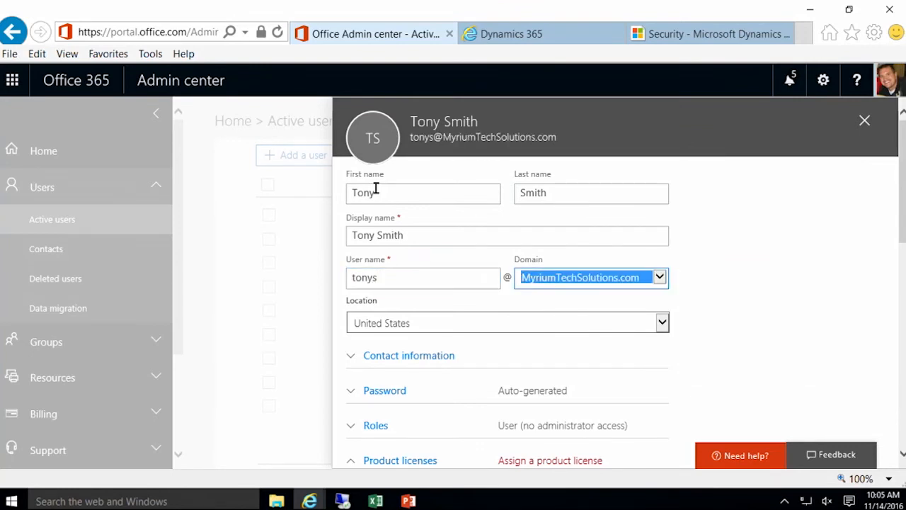
Step: Expand the password options after briefly showing and hiding the contact information fields
scroll(467, 274, "down", 1)
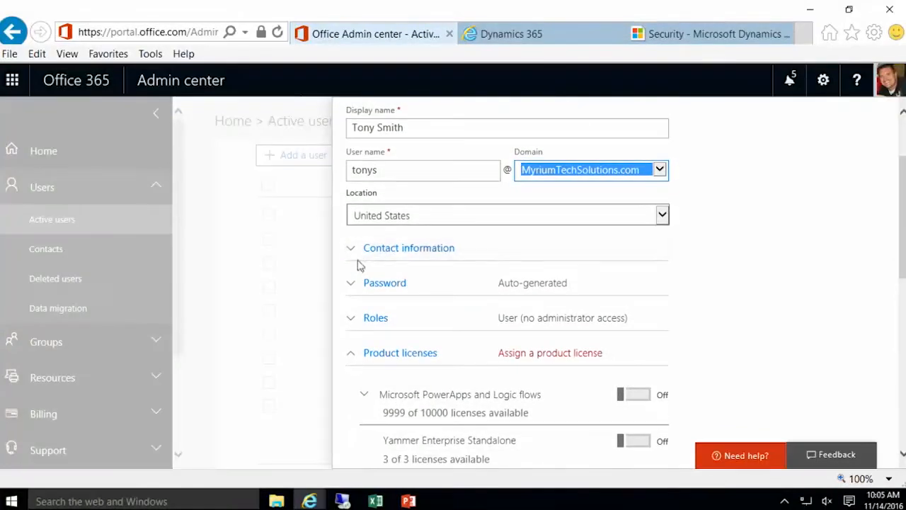
left_click(353, 254)
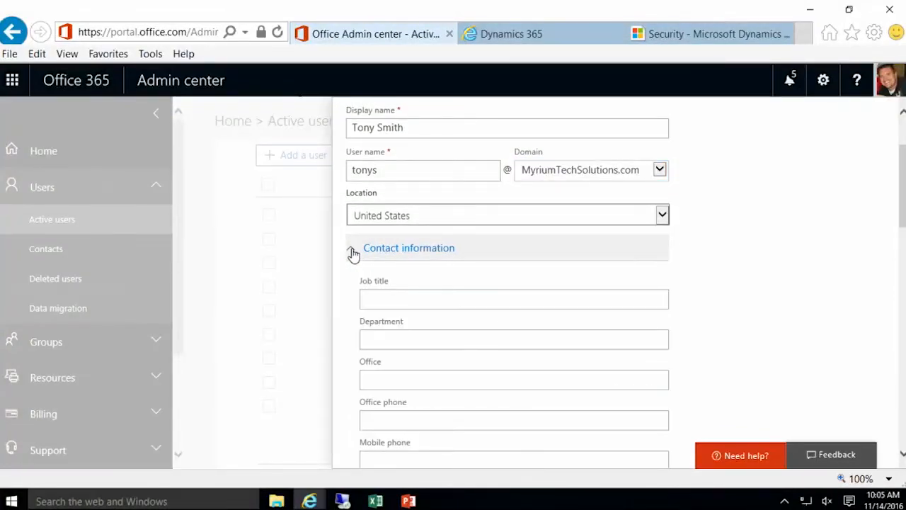
left_click(352, 254)
scroll(352, 254, "down", 1)
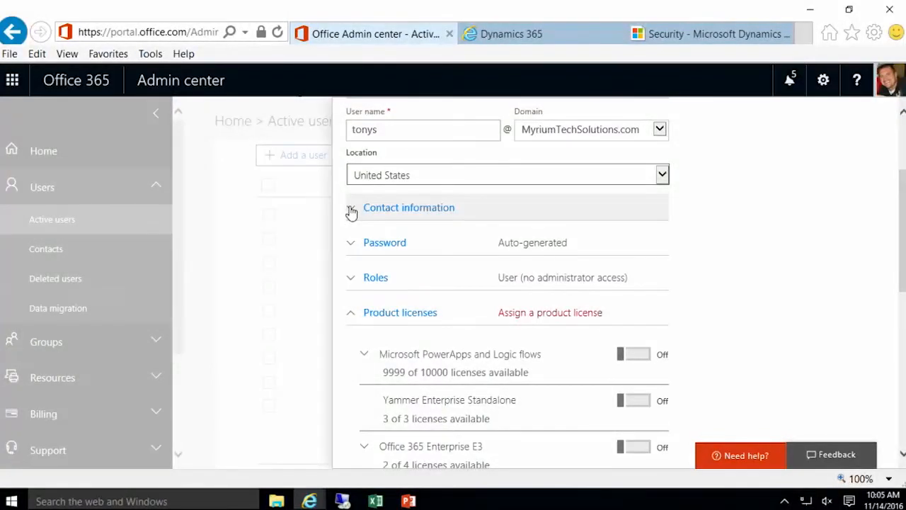
left_click(353, 245)
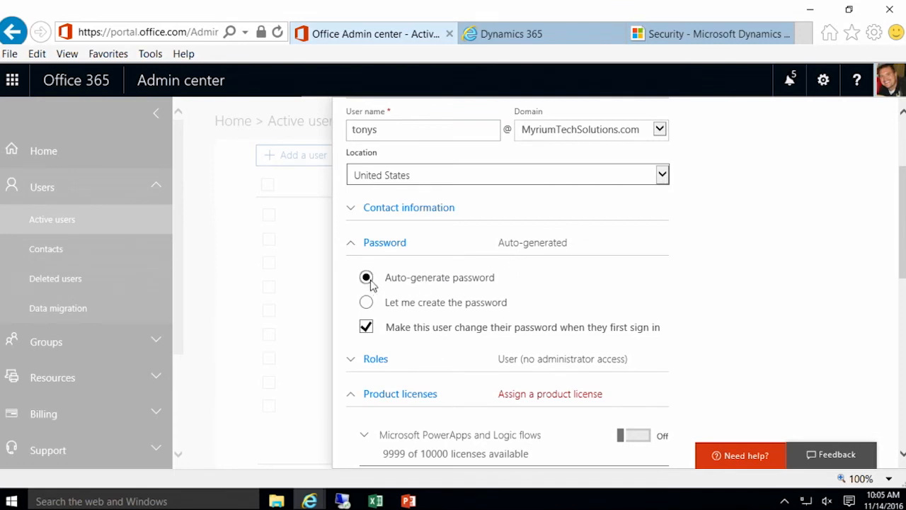
Step: Set a custom password and turn off the required password change at first sign-in
left_click(366, 302)
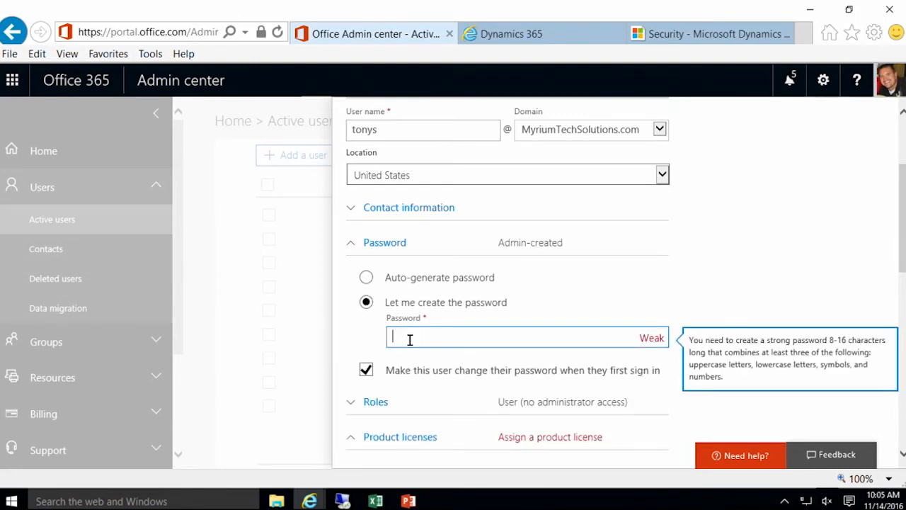
type("Pass@word1")
left_click(366, 370)
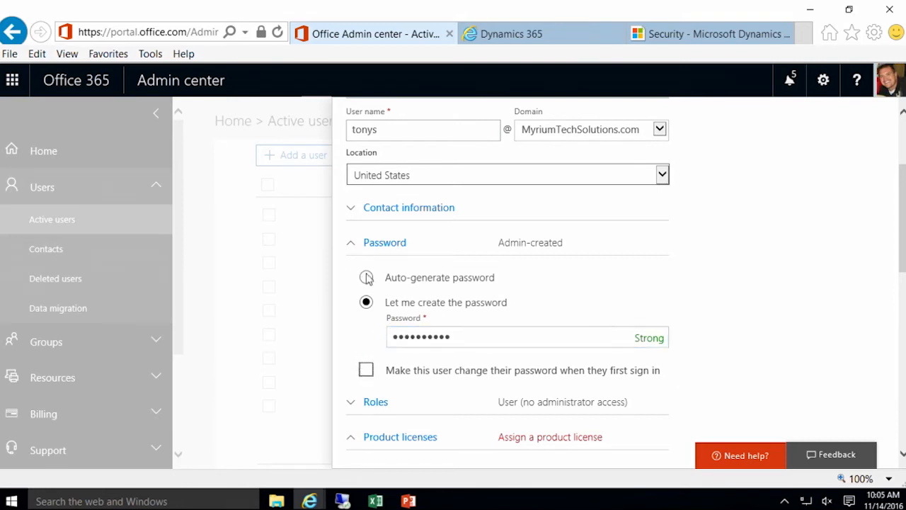
Step: Expand the Roles section to review the available role options
scroll(475, 268, "down", 3)
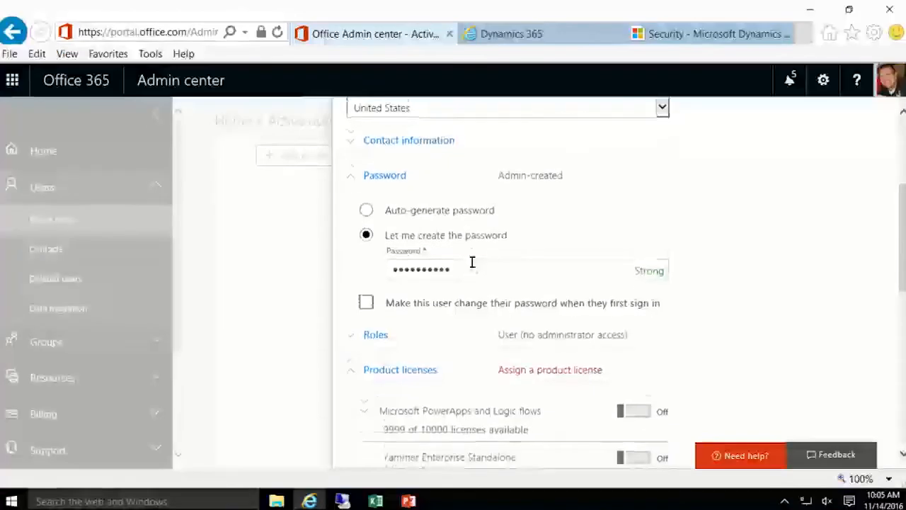
left_click(349, 311)
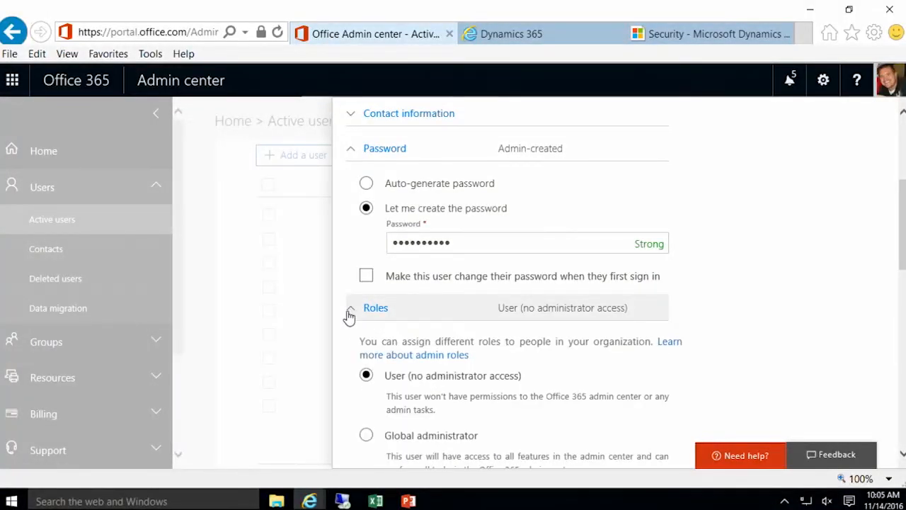
scroll(390, 323, "down", 4)
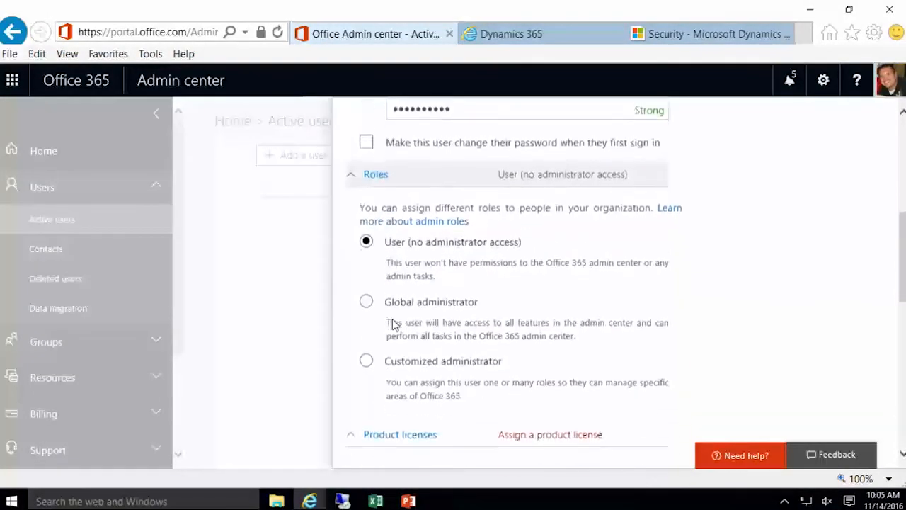
scroll(393, 323, "up", 2)
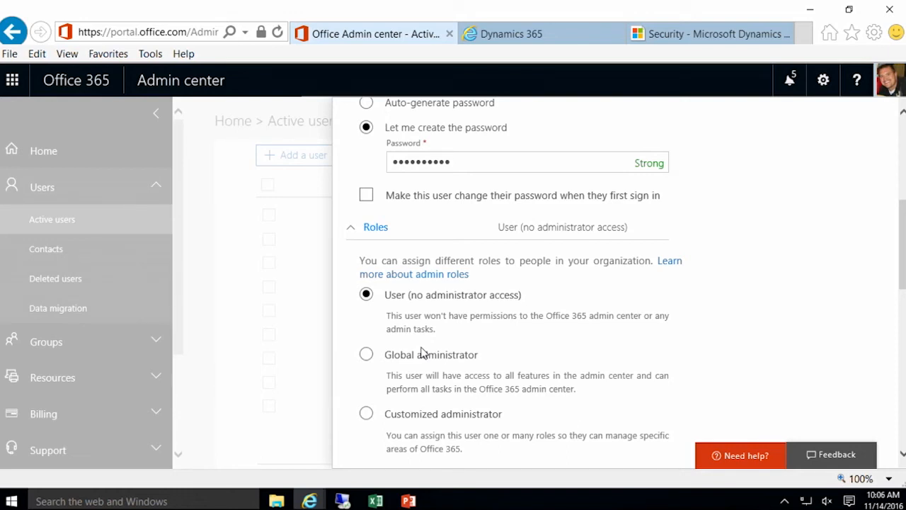
Step: Collapse the roles and switch on the Microsoft Dynamics CRM Online Professional licence
left_click(351, 233)
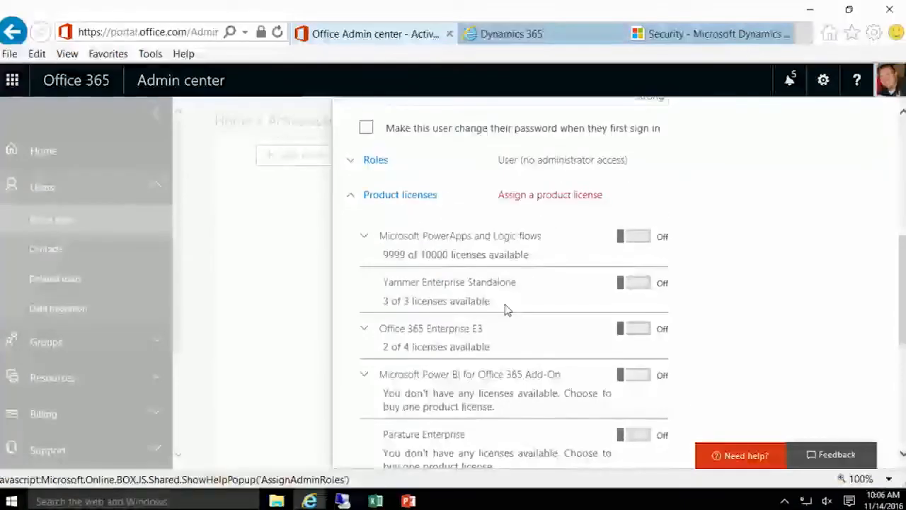
scroll(505, 309, "down", 3)
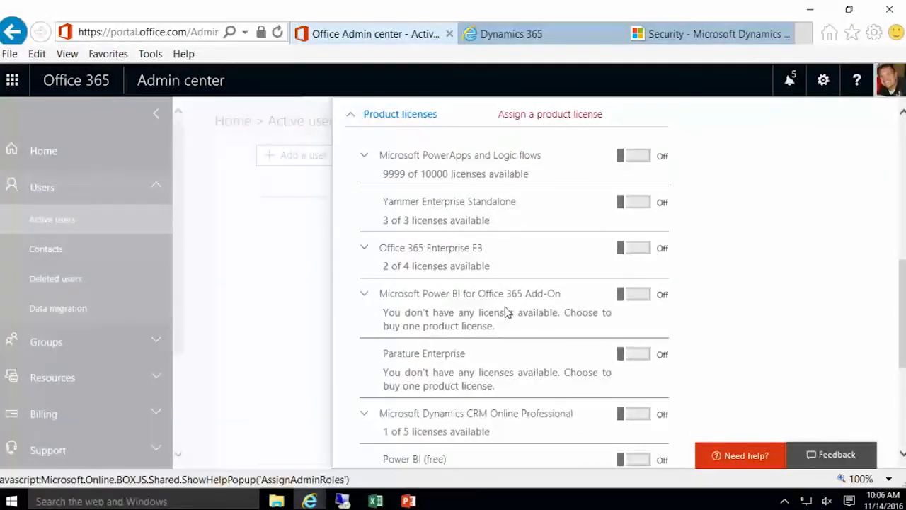
scroll(506, 312, "up", 5)
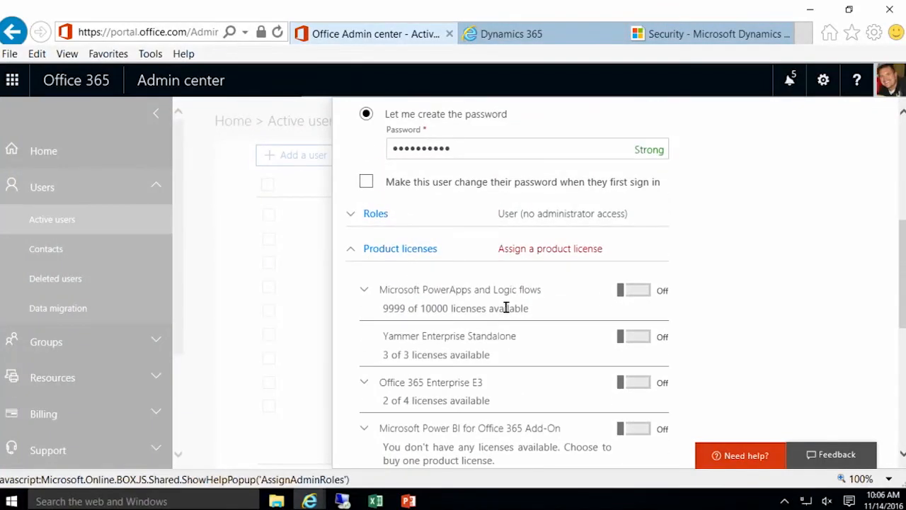
scroll(501, 312, "down", 5)
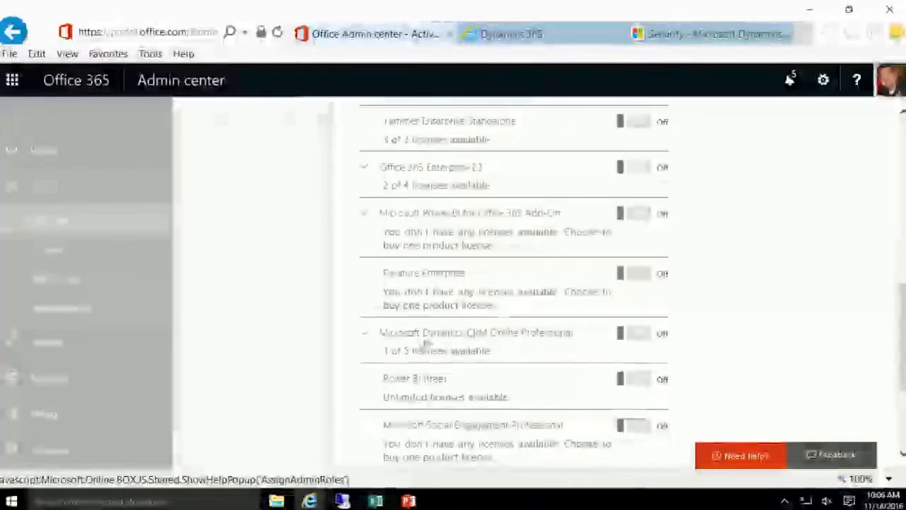
left_click(627, 337)
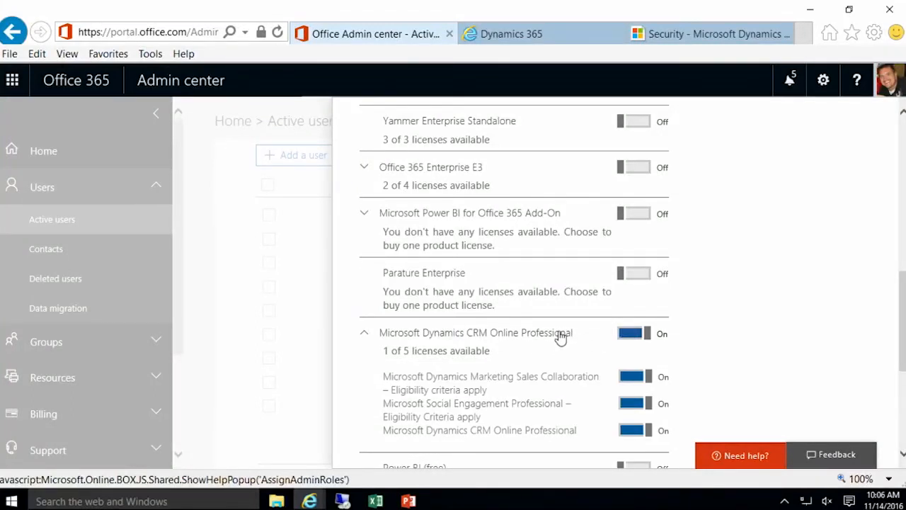
Step: Create the user account with the selected licence using Add
scroll(561, 338, "down", 1)
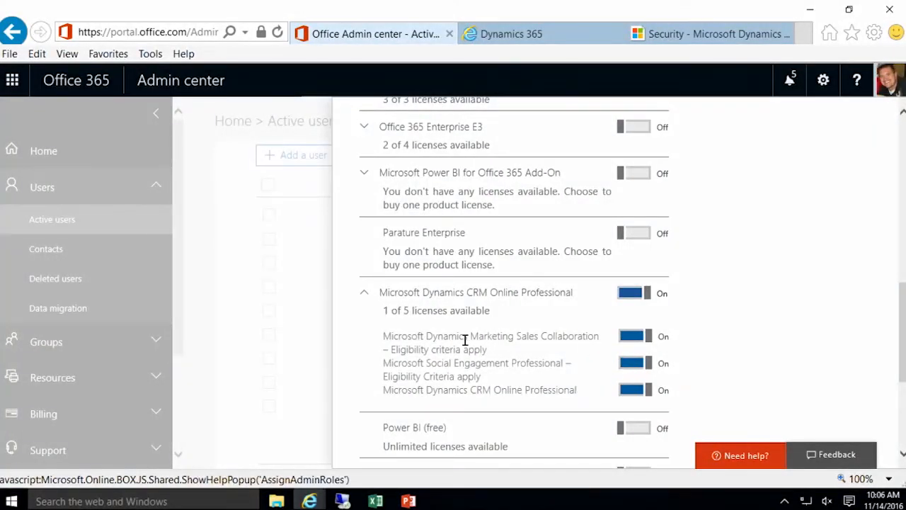
scroll(562, 348, "down", 1)
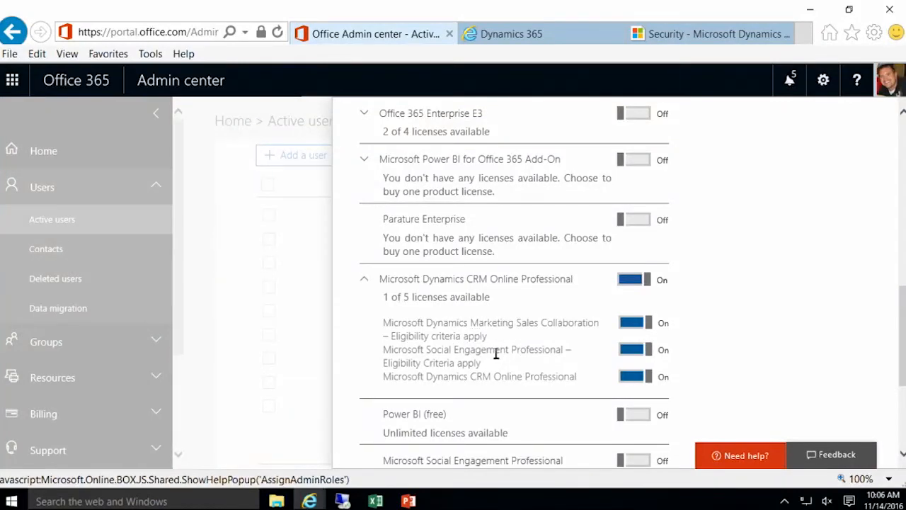
scroll(542, 368, "down", 1)
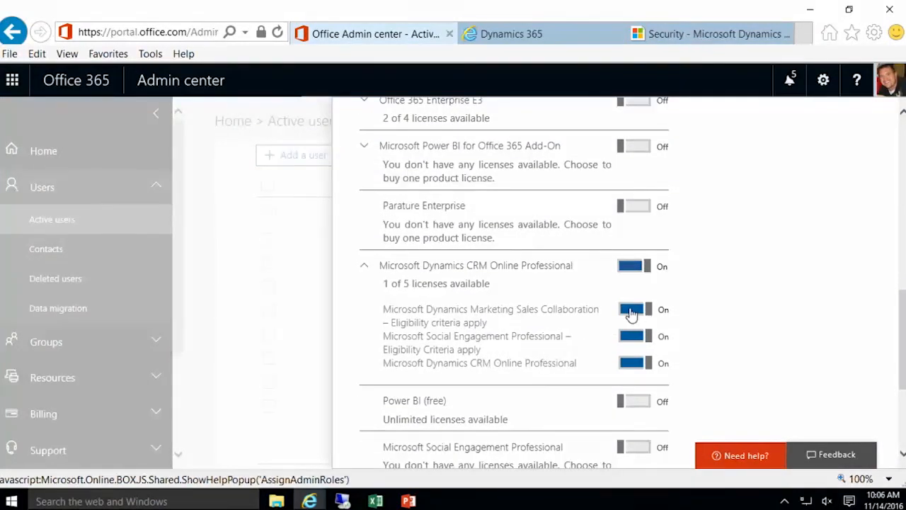
scroll(630, 315, "down", 2)
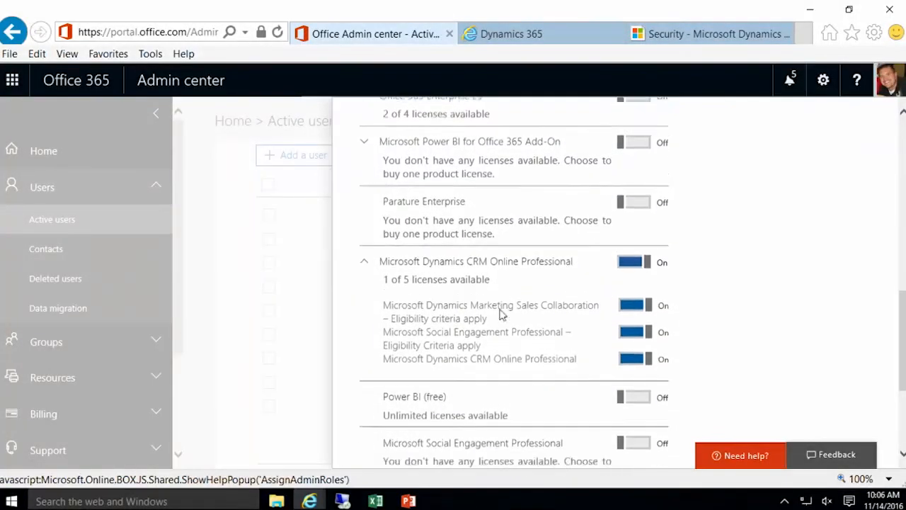
scroll(500, 315, "down", 3)
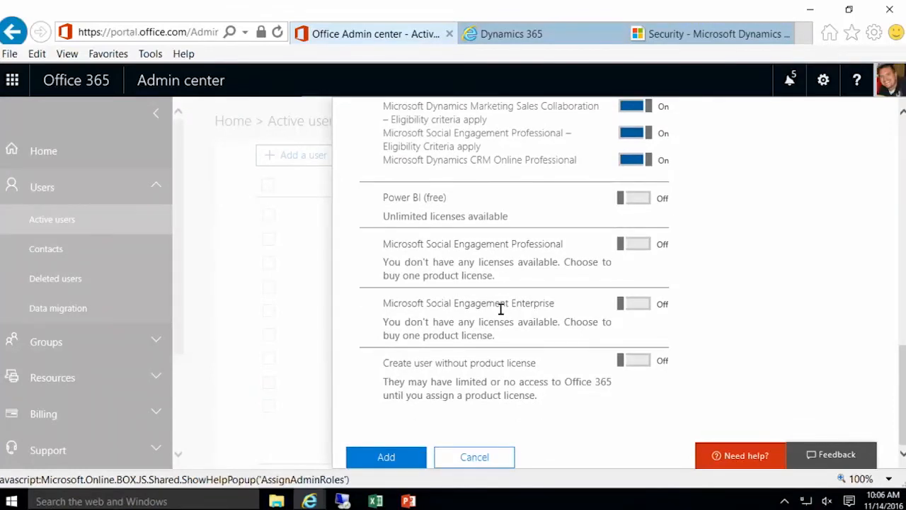
left_click(410, 461)
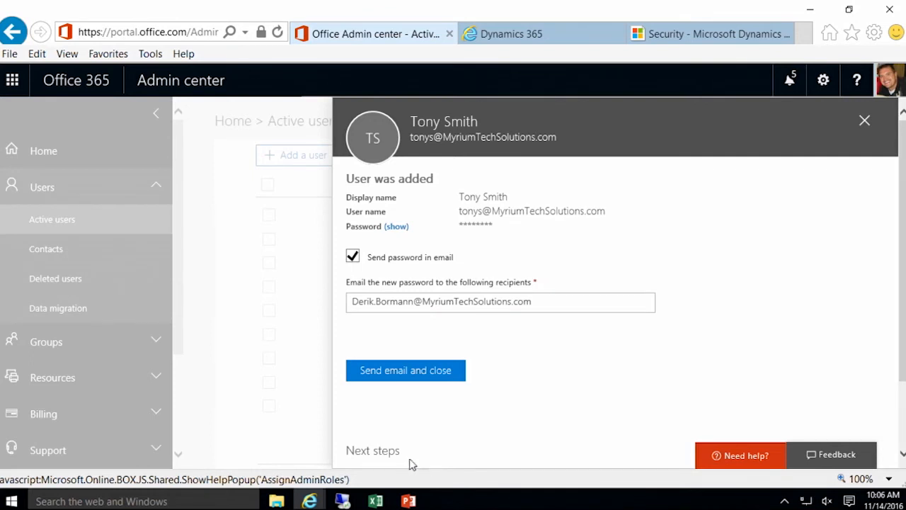
Step: Send the password email and close the confirmation, returning to Active users
left_click(454, 387)
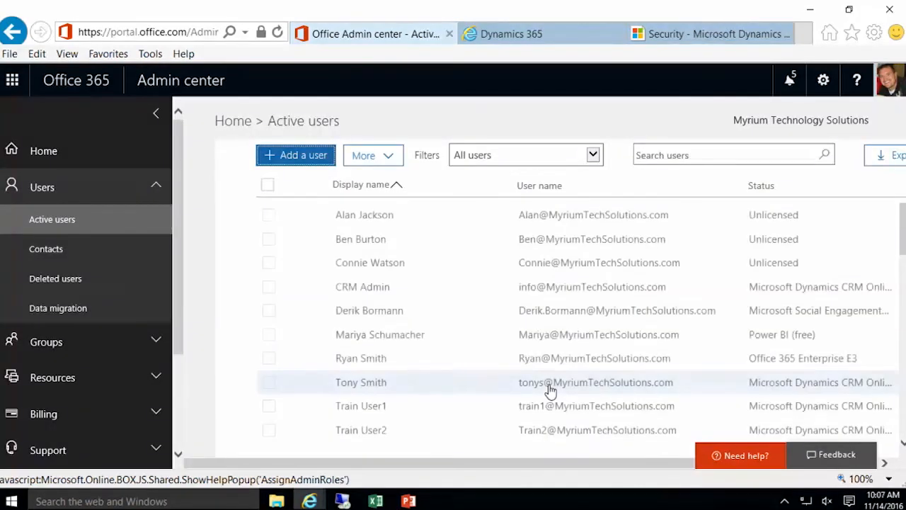
scroll(476, 347, "down", 5)
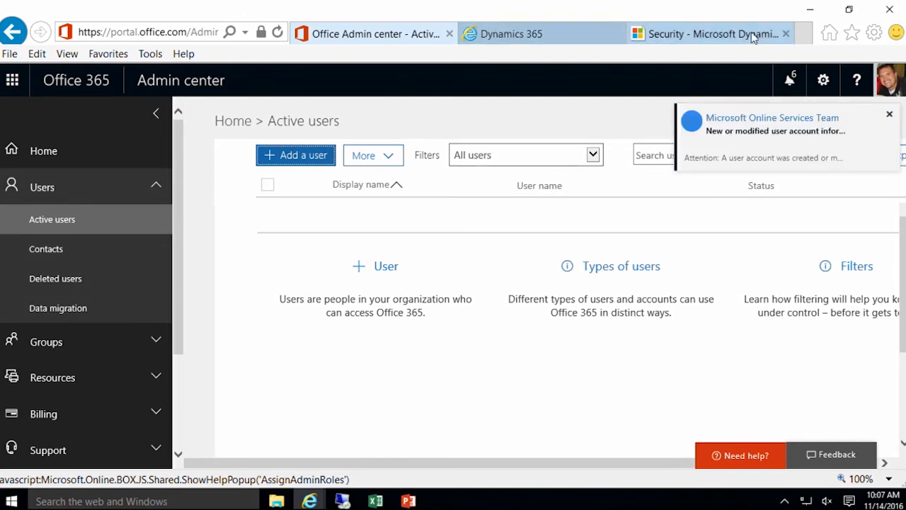
Step: In the Dynamics 365 tab, go to Settings > Security > Users
left_click(723, 35)
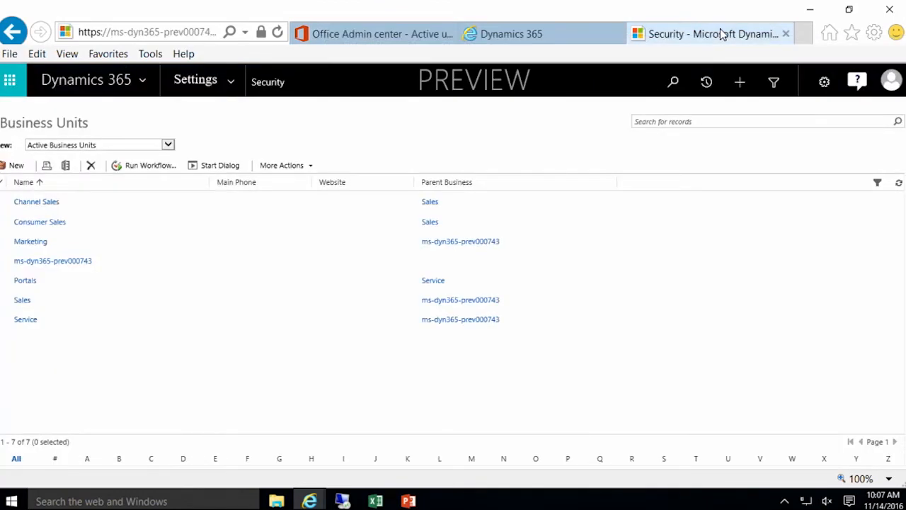
left_click(232, 83)
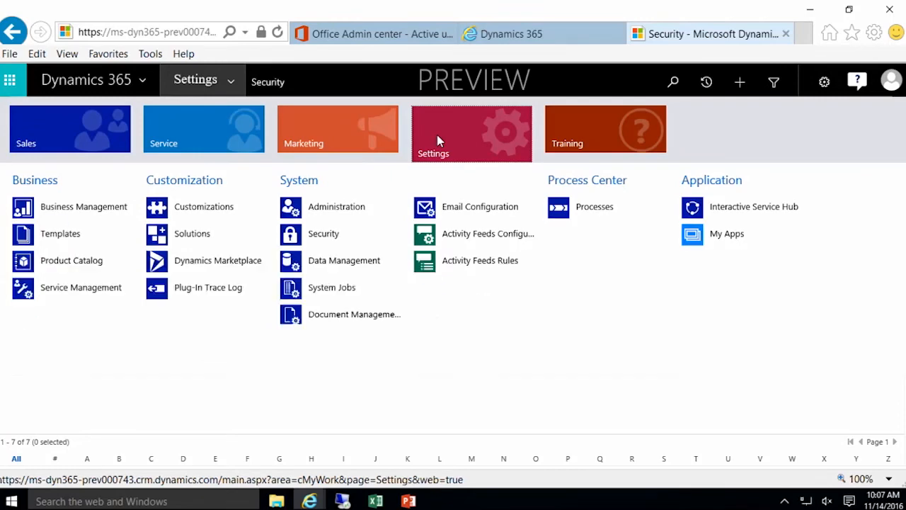
left_click(357, 233)
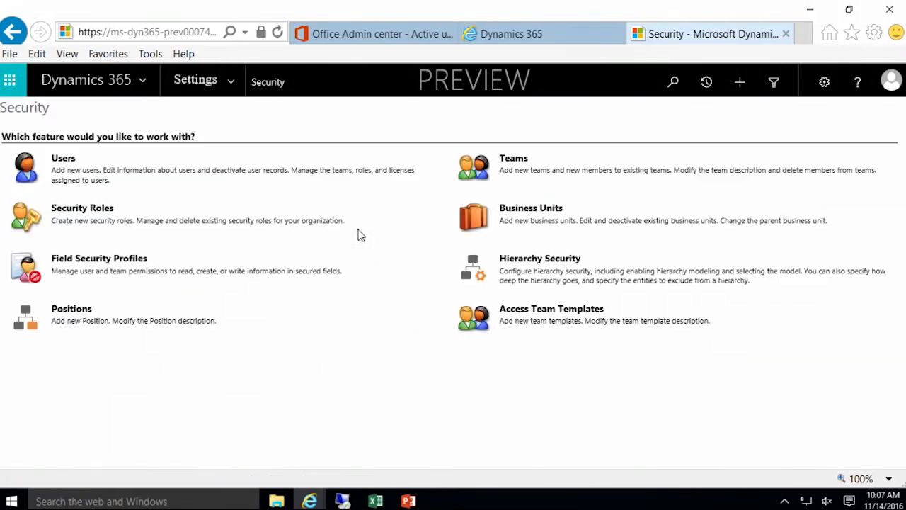
left_click(67, 167)
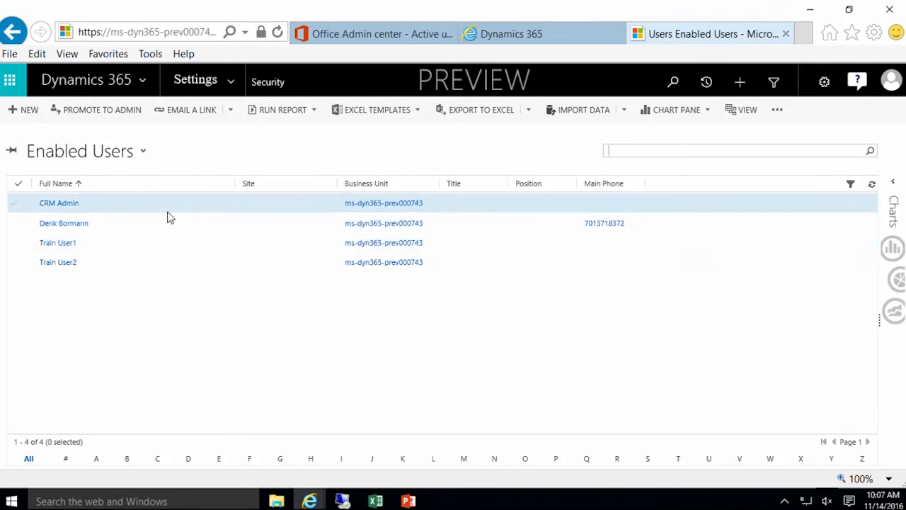
Step: Switch the user view to 'Users with no assigned security roles'
left_click(147, 159)
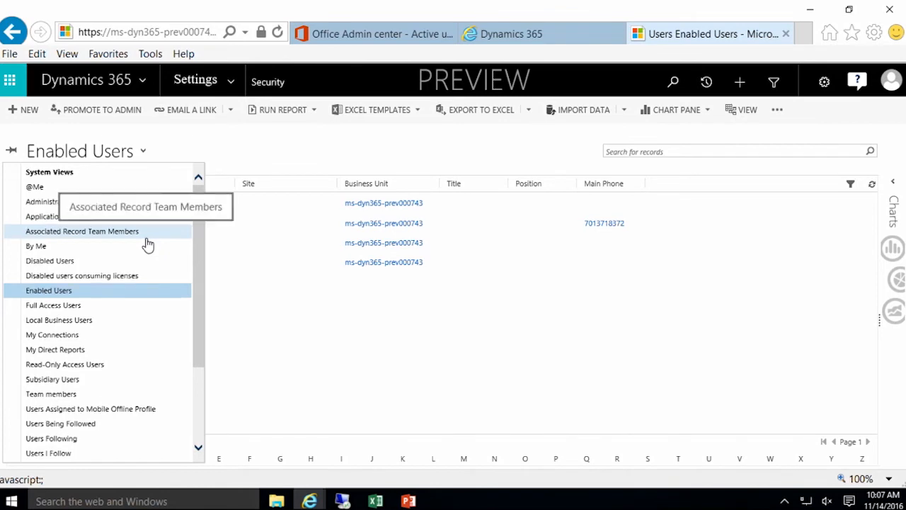
scroll(147, 244, "down", 5)
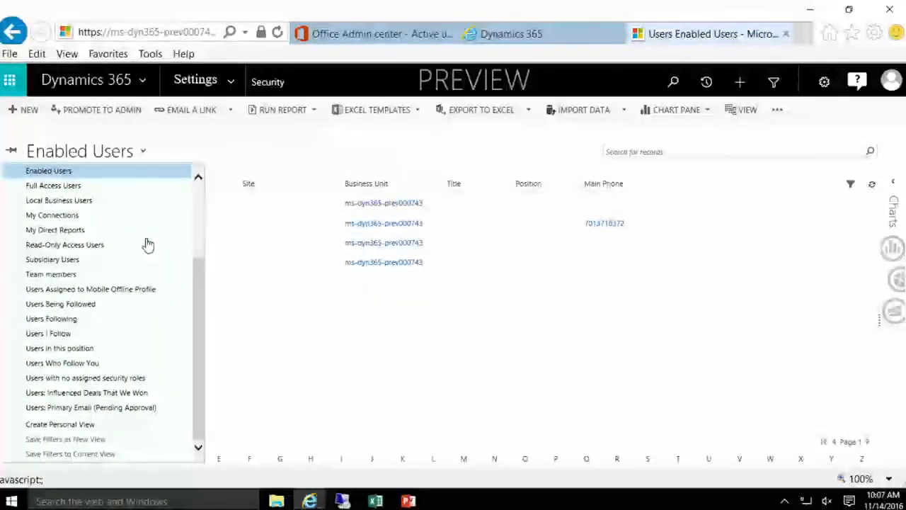
left_click(137, 381)
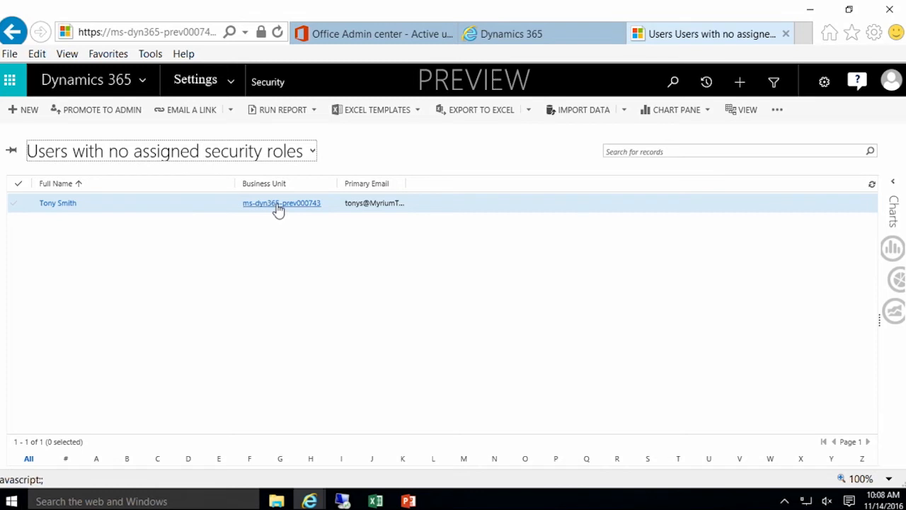
Step: Change the new user's business unit to Sales and confirm with OK
left_click(210, 205)
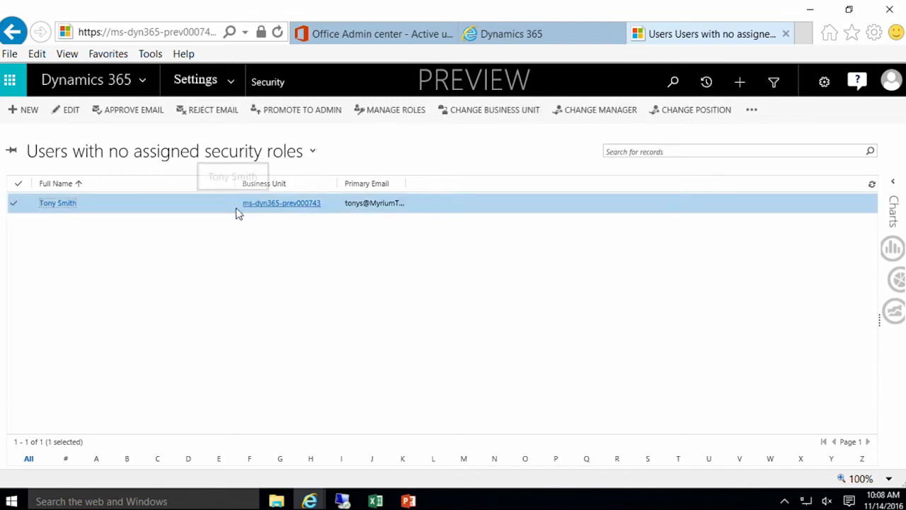
left_click(500, 114)
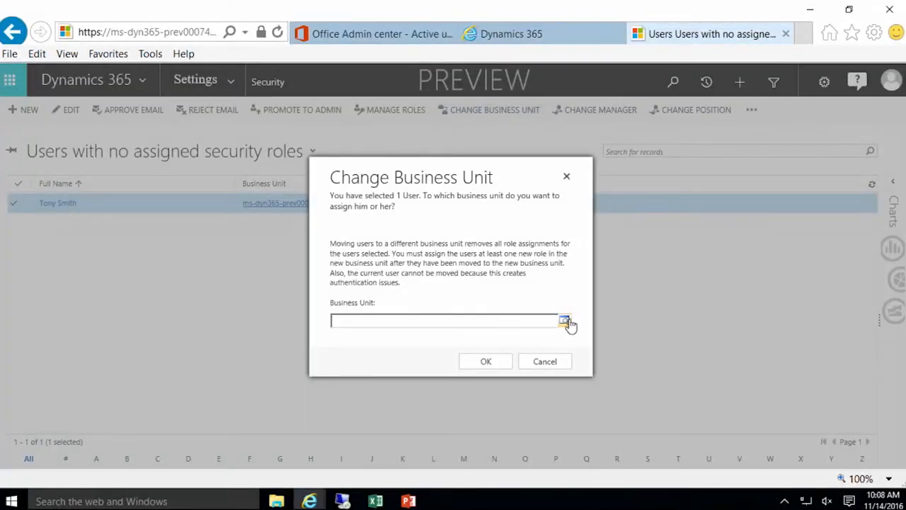
left_click(566, 321)
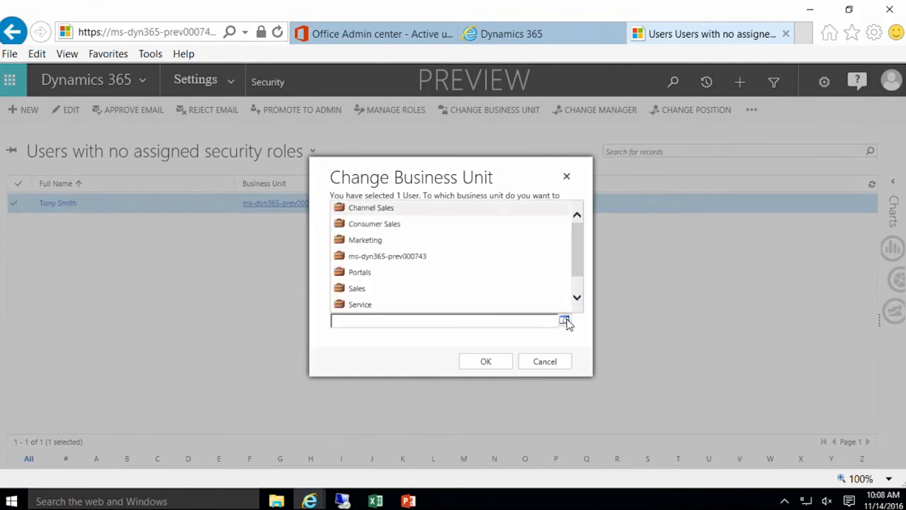
left_click(381, 287)
left_click(485, 364)
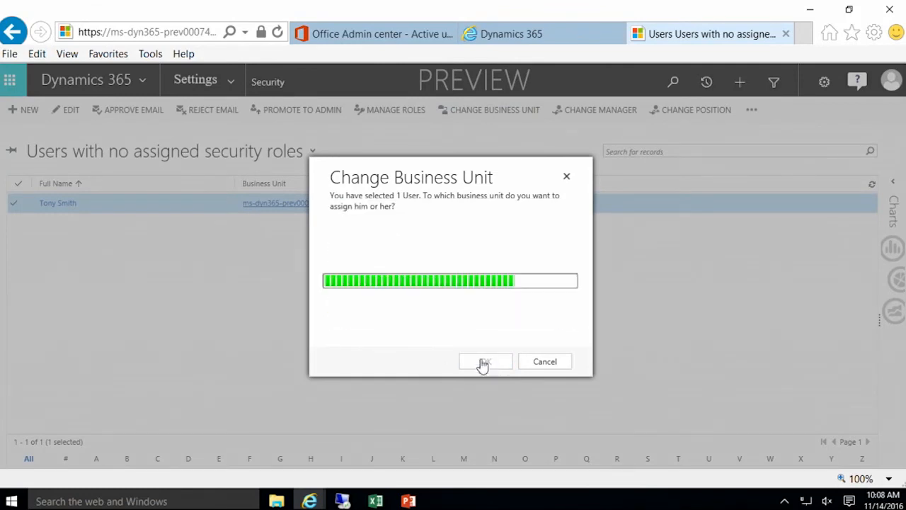
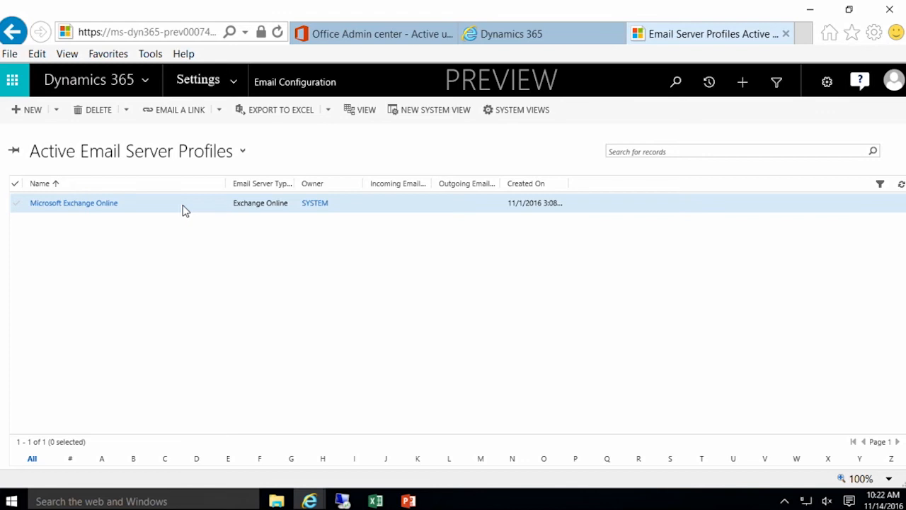
left_click(185, 207)
double_click(185, 207)
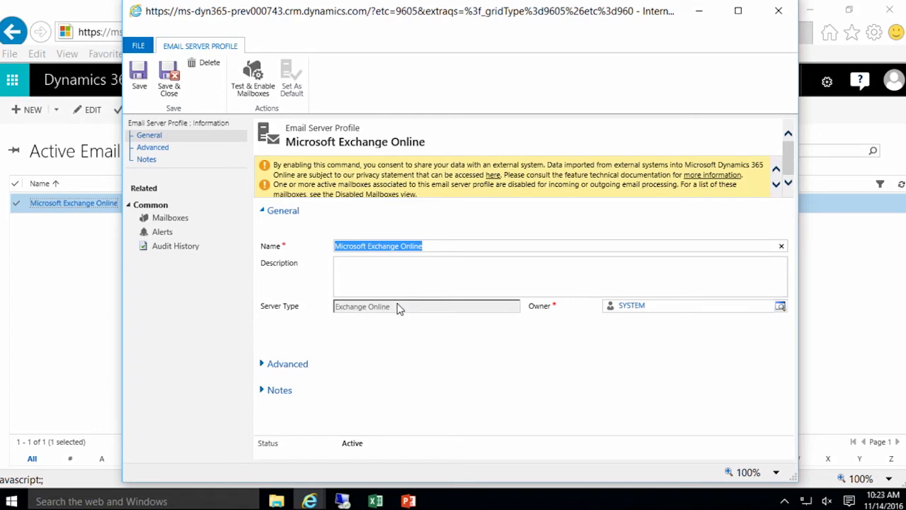
left_click(262, 367)
scroll(369, 334, "down", 1)
scroll(369, 333, "up", 1)
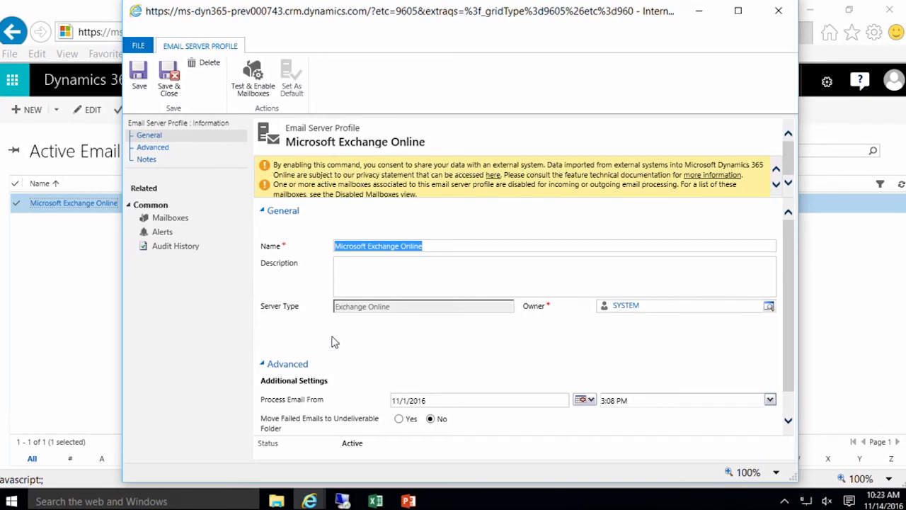
scroll(374, 351, "down", 1)
scroll(374, 352, "up", 1)
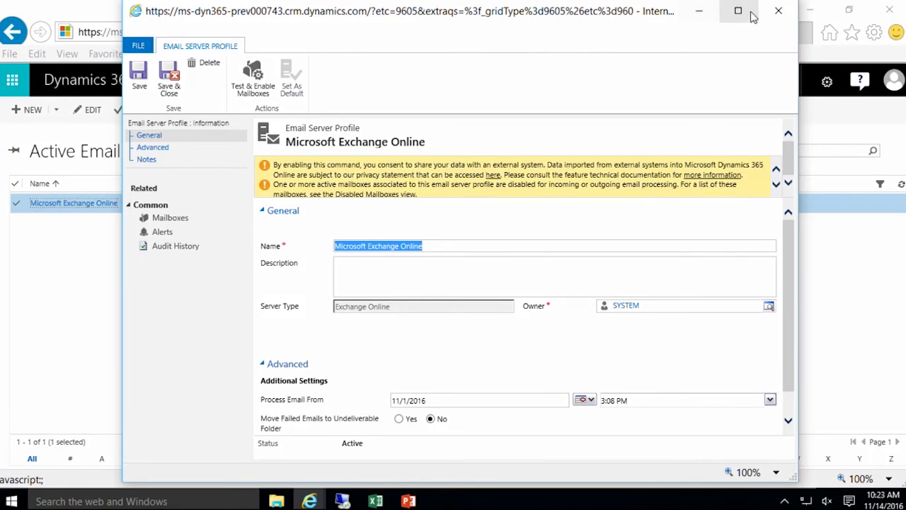
left_click(778, 11)
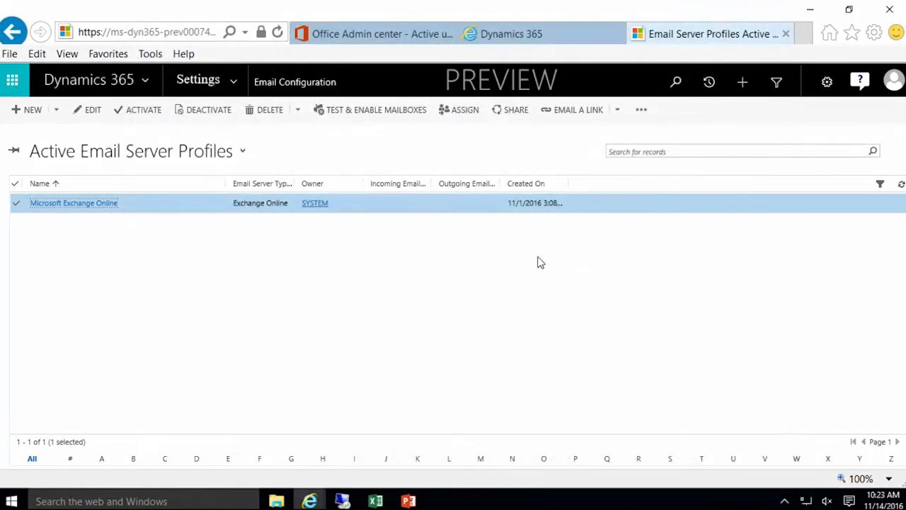
Step: From the Email Configuration page, open System Settings on the Email tab and view the email processing options
left_click(290, 92)
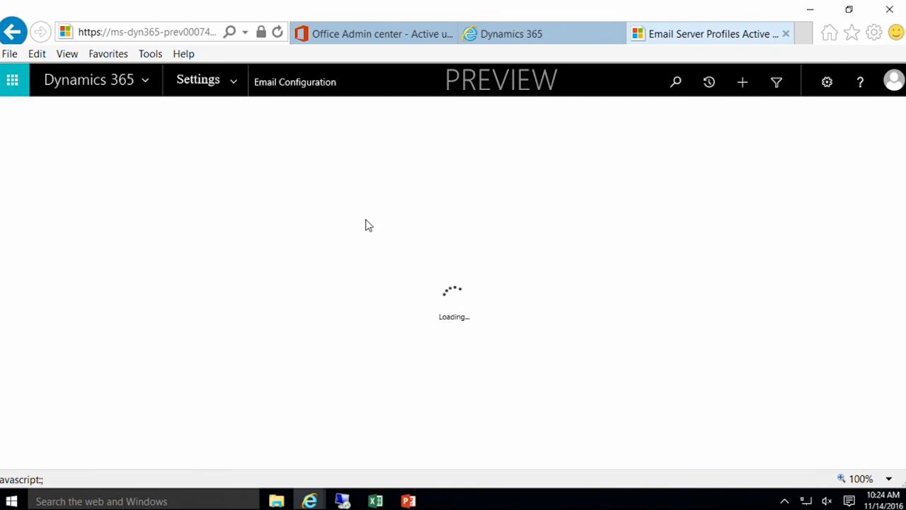
left_click(232, 83)
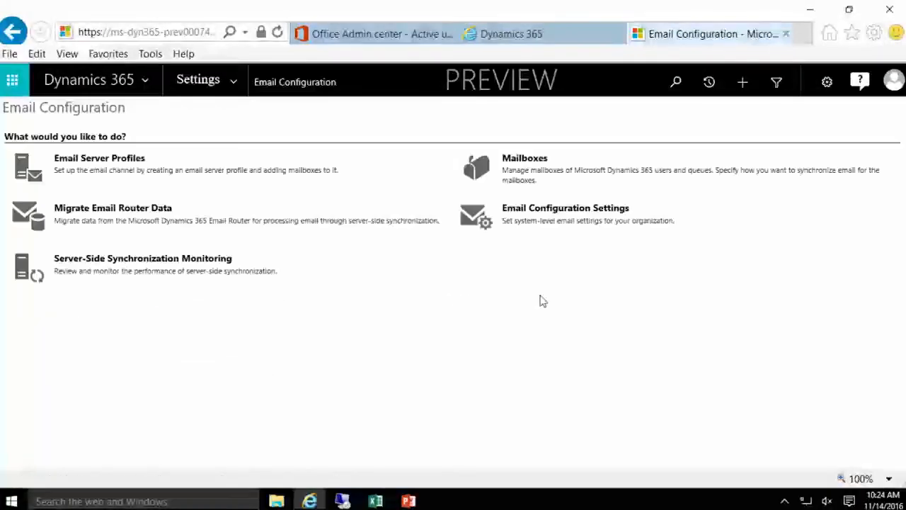
left_click(571, 216)
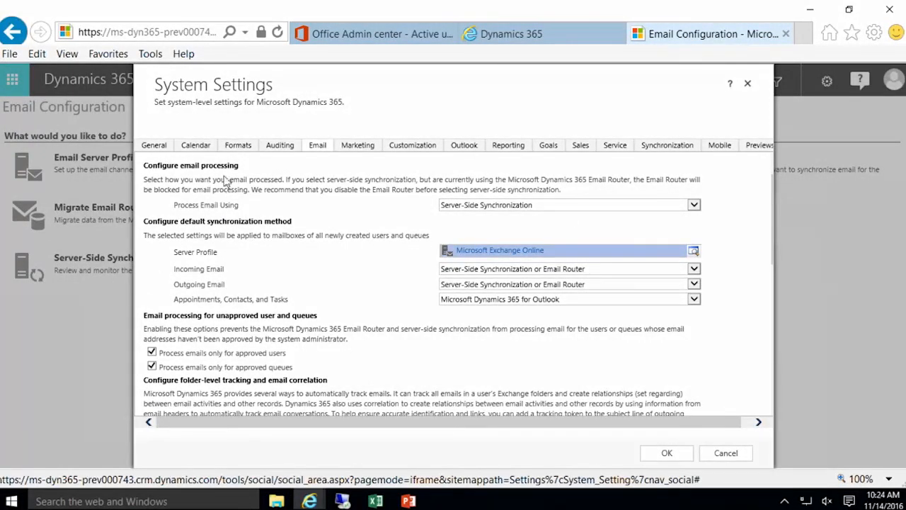
left_click(537, 209)
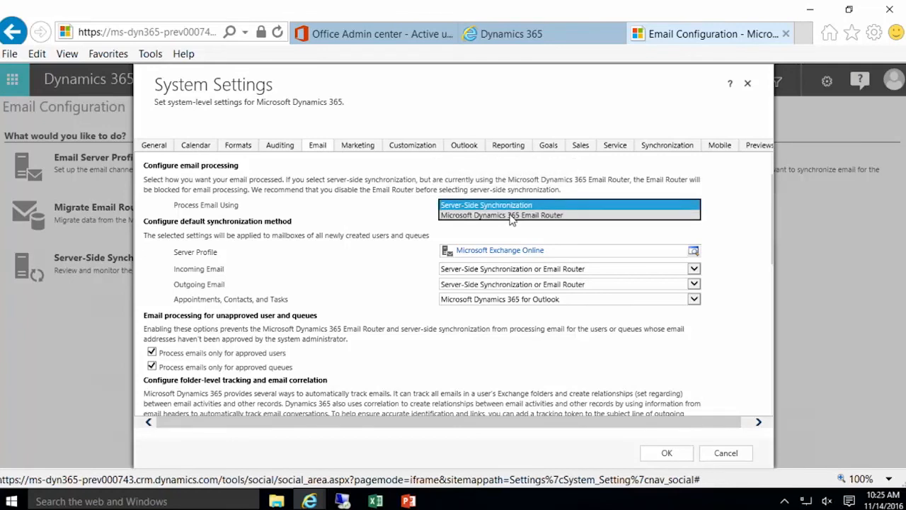
left_click(527, 205)
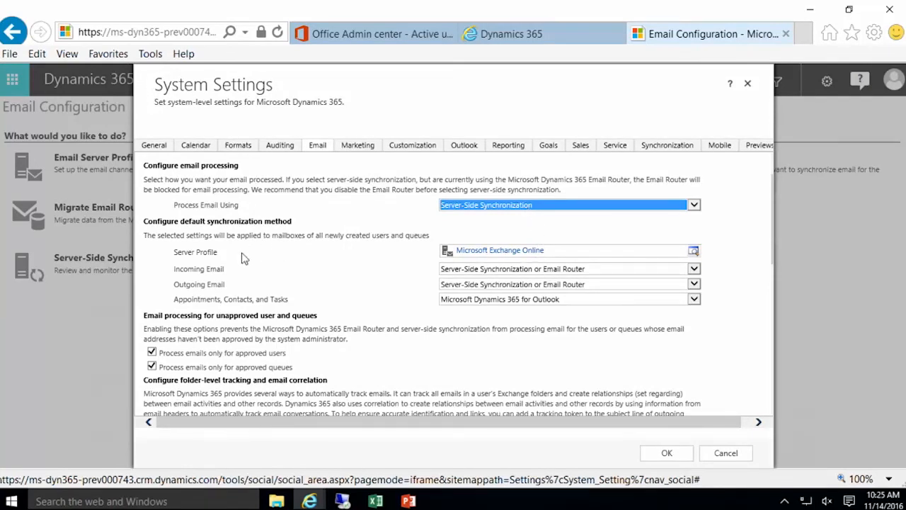
Step: Set incoming email to Microsoft Dynamics 365 for Outlook and keep outgoing on Server-Side Synchronization or Email Router
left_click(591, 269)
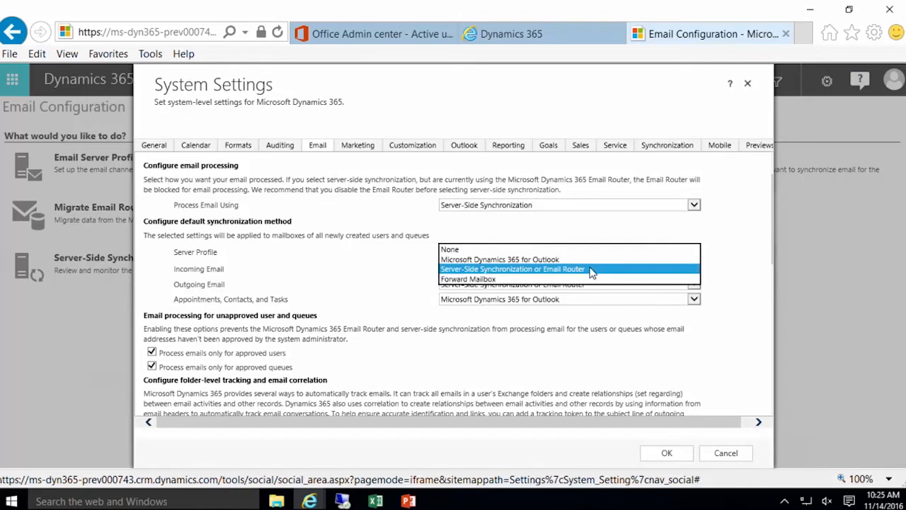
left_click(555, 258)
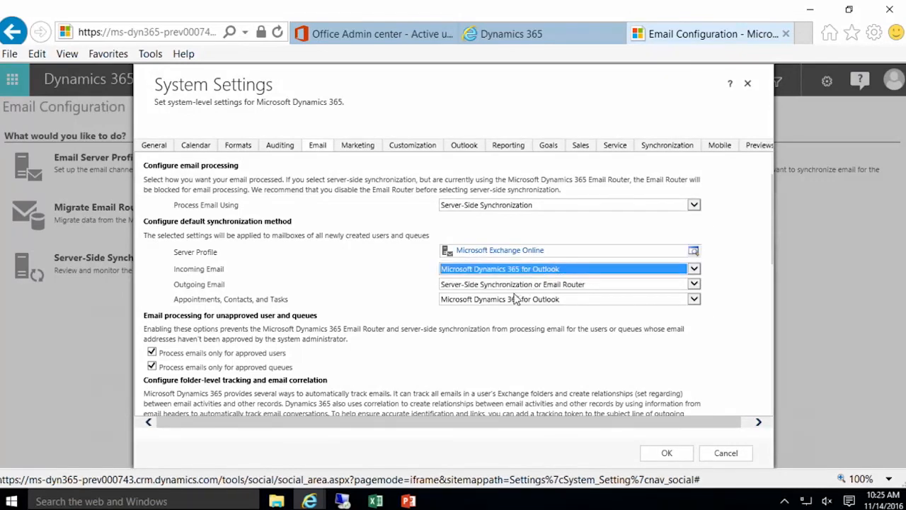
left_click(561, 269)
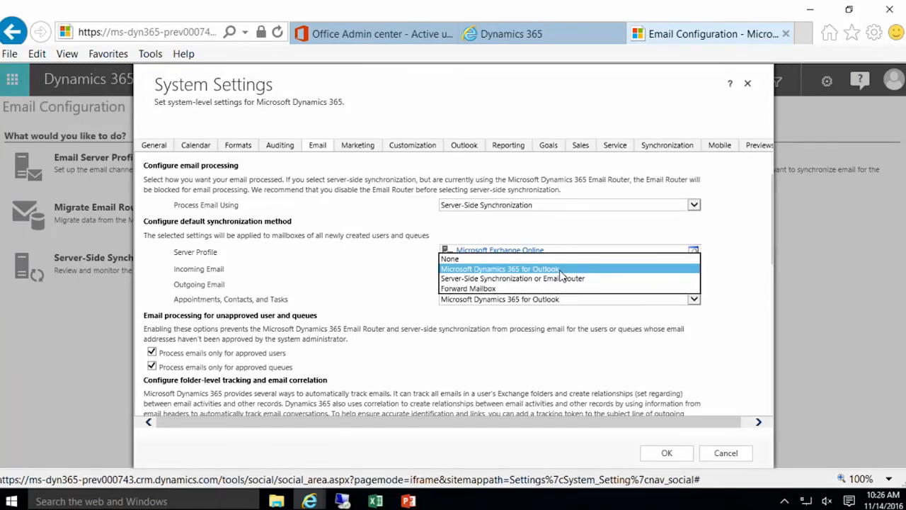
left_click(560, 270)
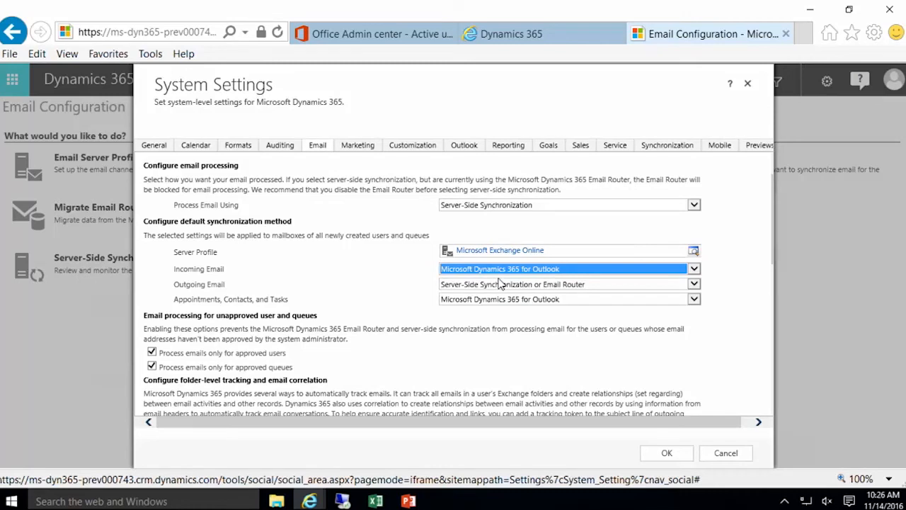
left_click(622, 286)
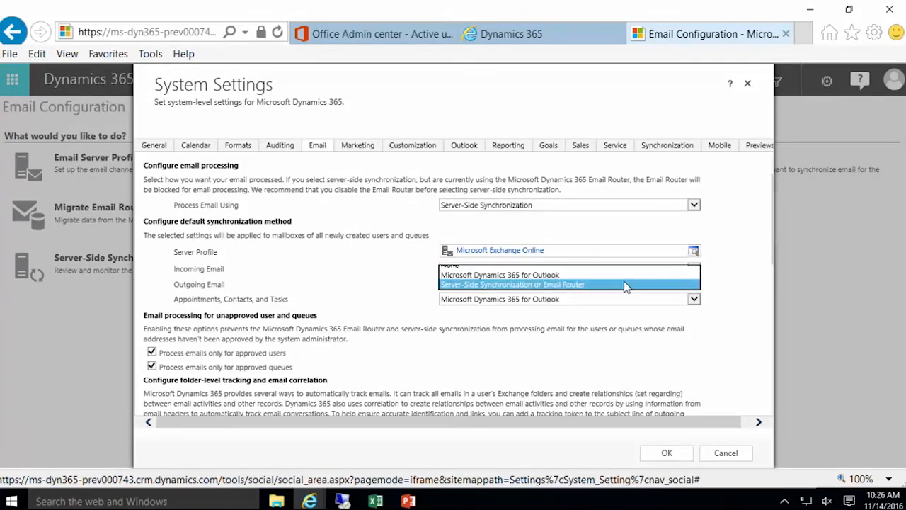
left_click(625, 285)
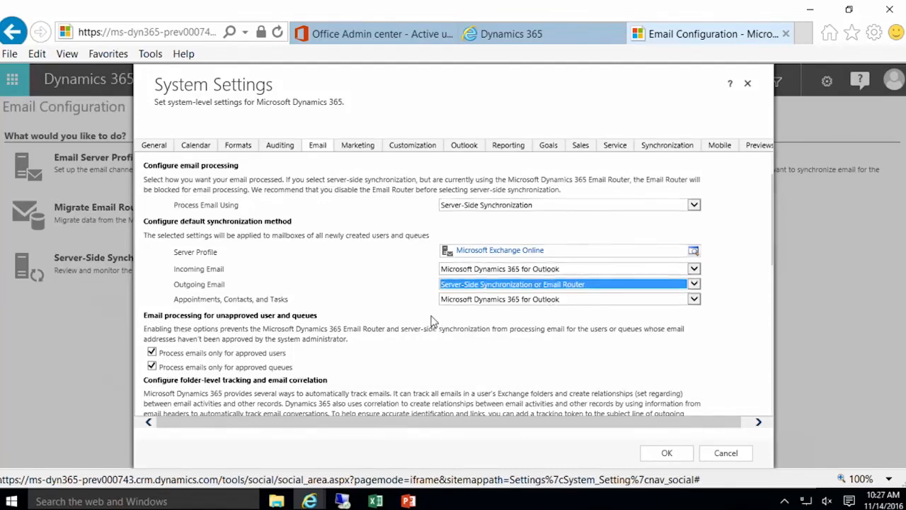
Step: Review the email tracking options, then save the System Settings with OK
scroll(432, 320, "down", 2)
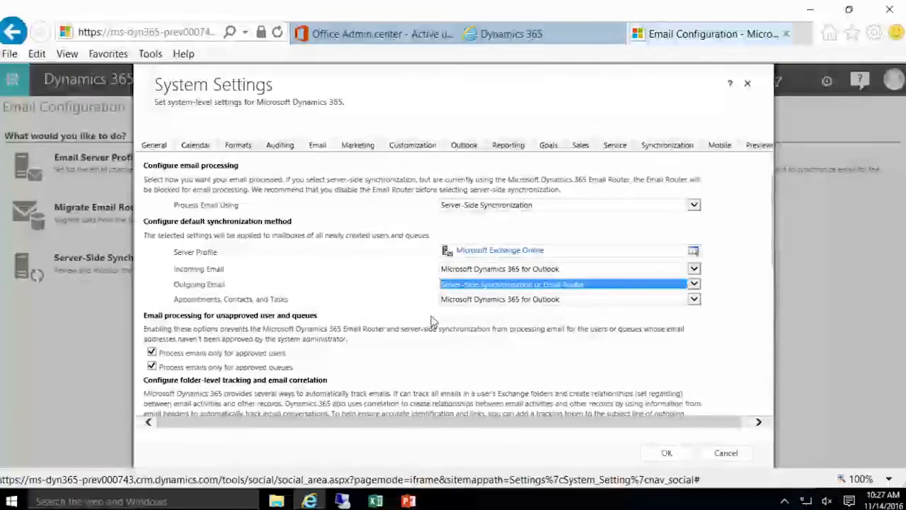
scroll(433, 320, "down", 3)
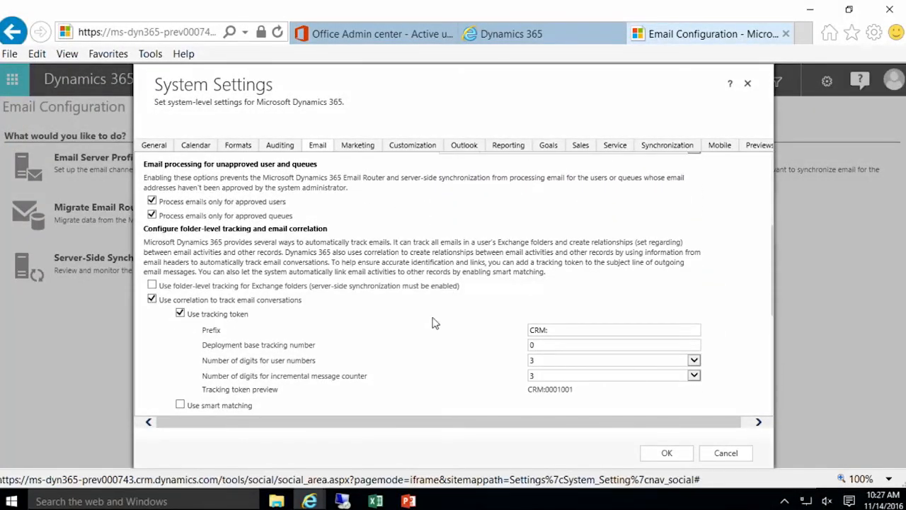
scroll(434, 322, "up", 1)
scroll(434, 322, "up", 1)
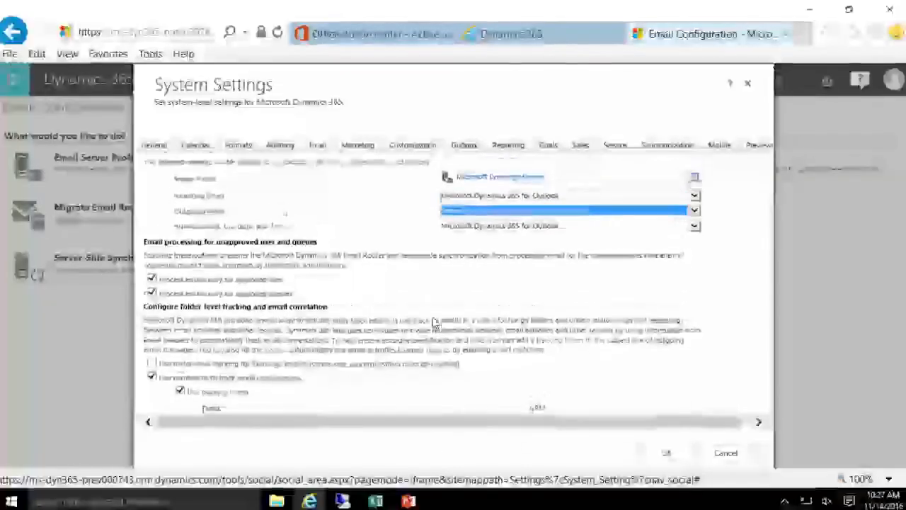
left_click(668, 454)
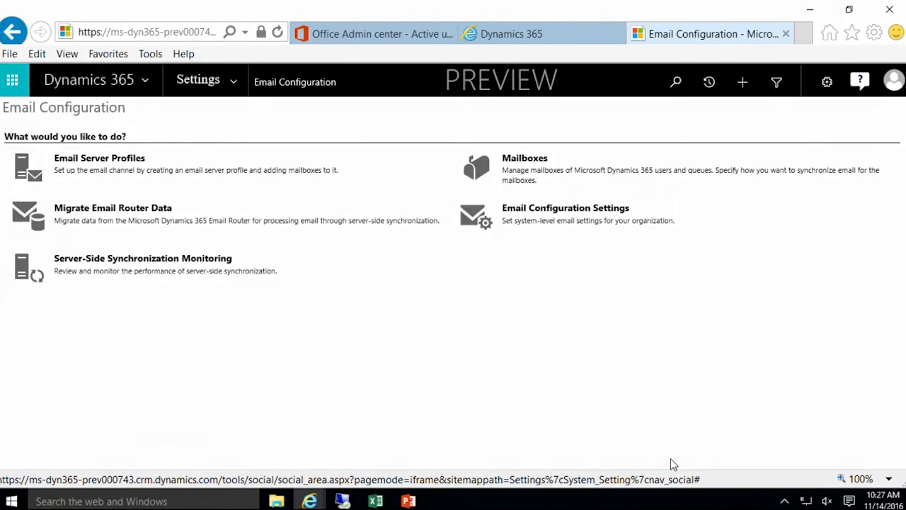
Step: Open Mailboxes and dismiss the Pending Email Approval notice to show My Active Mailboxes
left_click(518, 166)
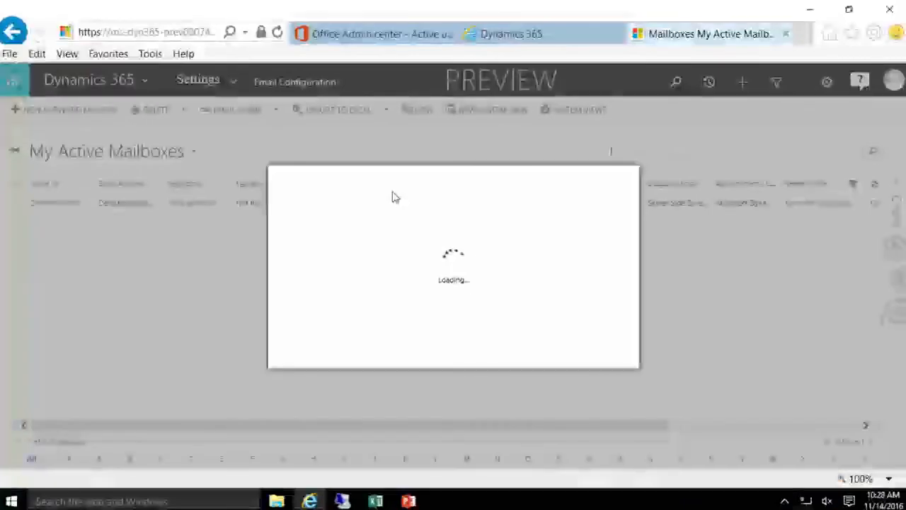
left_click(610, 358)
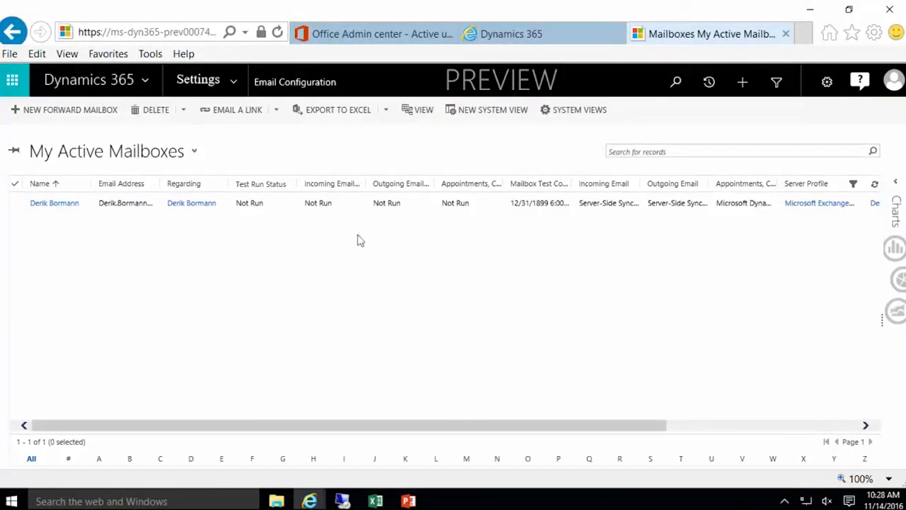
Step: Open the user's mailbox record and set its incoming email to Microsoft Dynamics 365 for Outlook
double_click(282, 213)
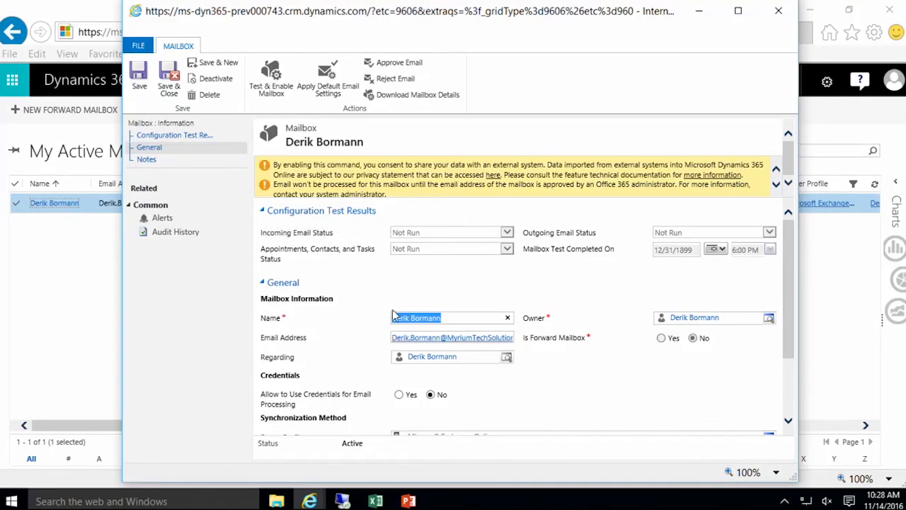
scroll(522, 289, "down", 1)
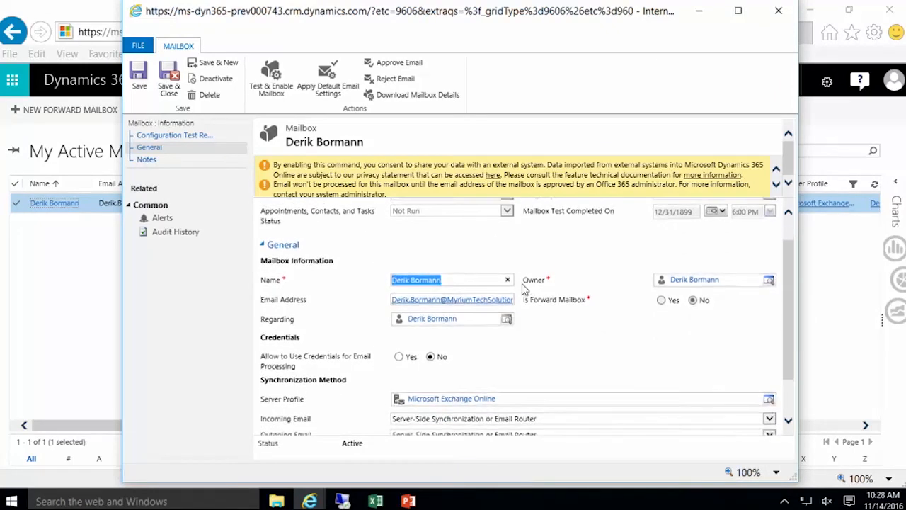
scroll(522, 289, "down", 2)
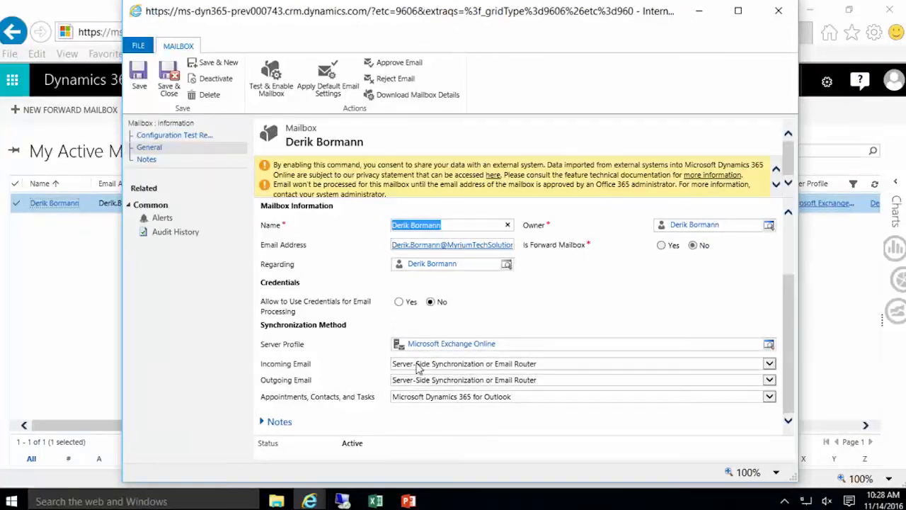
left_click(556, 370)
left_click(481, 354)
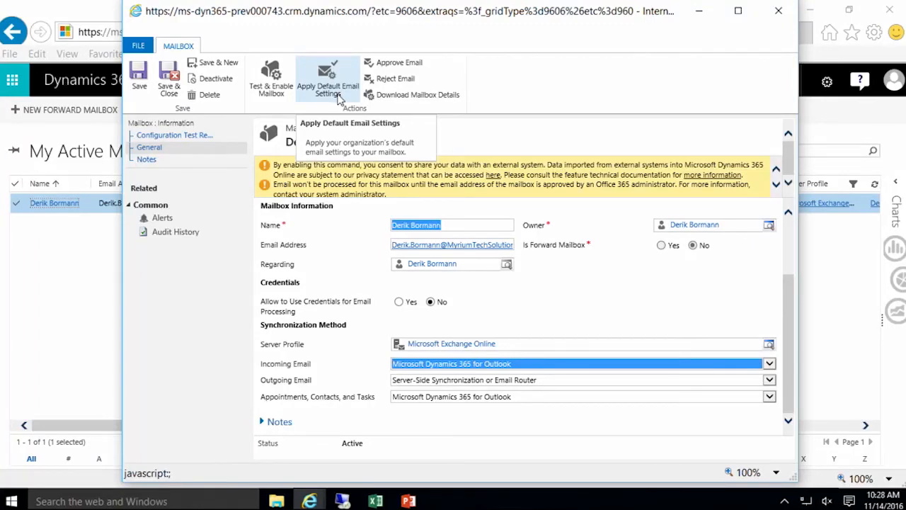
Step: Begin approving the mailbox's primary email address
scroll(422, 303, "up", 2)
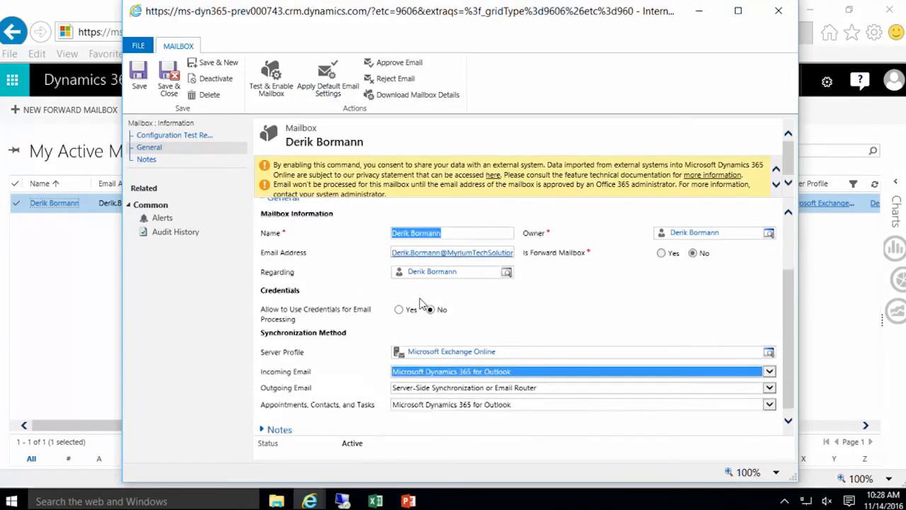
scroll(422, 303, "down", 1)
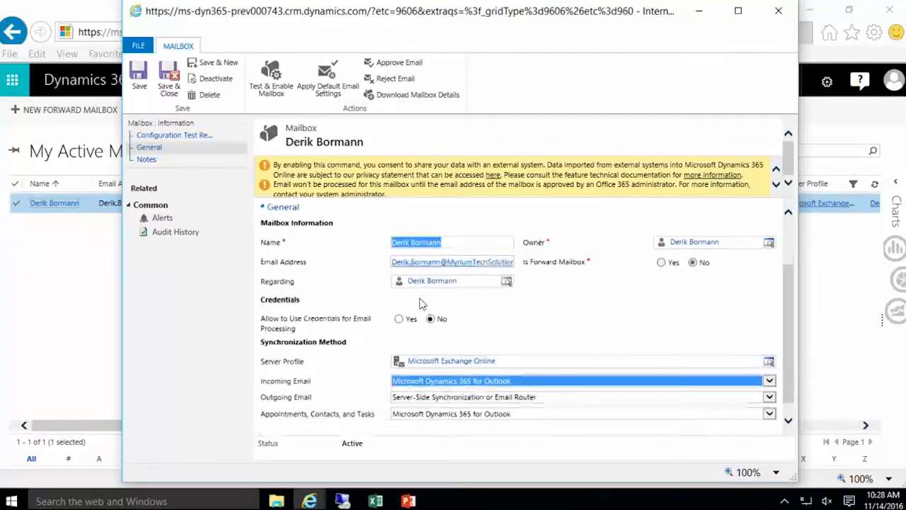
left_click(418, 67)
Step: Save the mailbox record and approve its primary email address after the first attempt errors
left_click(531, 317)
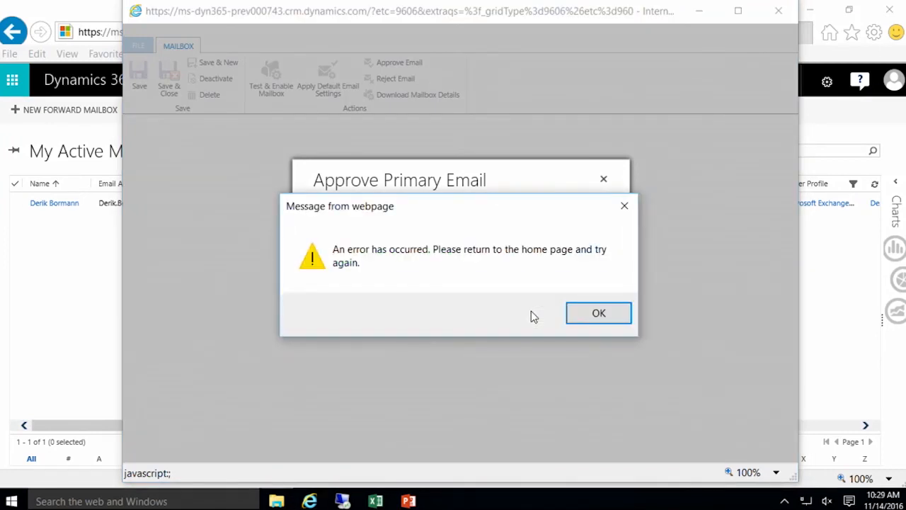
left_click(572, 314)
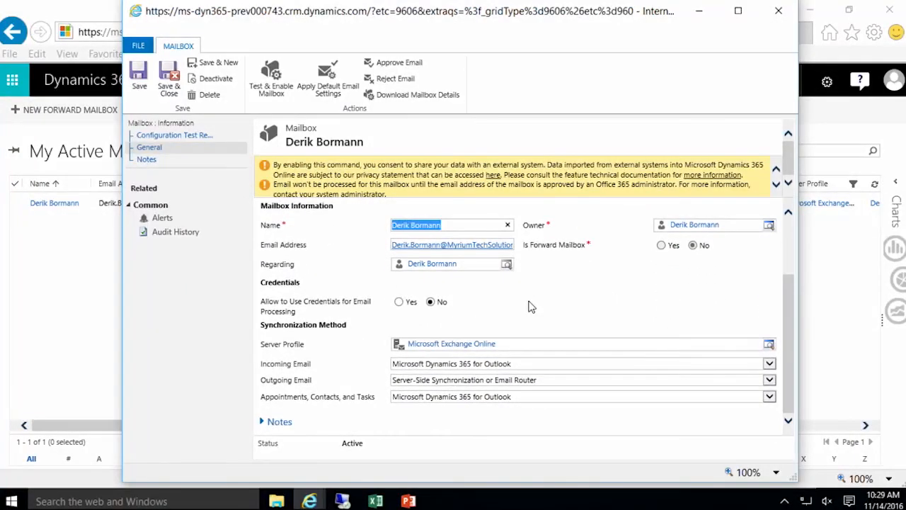
left_click(131, 83)
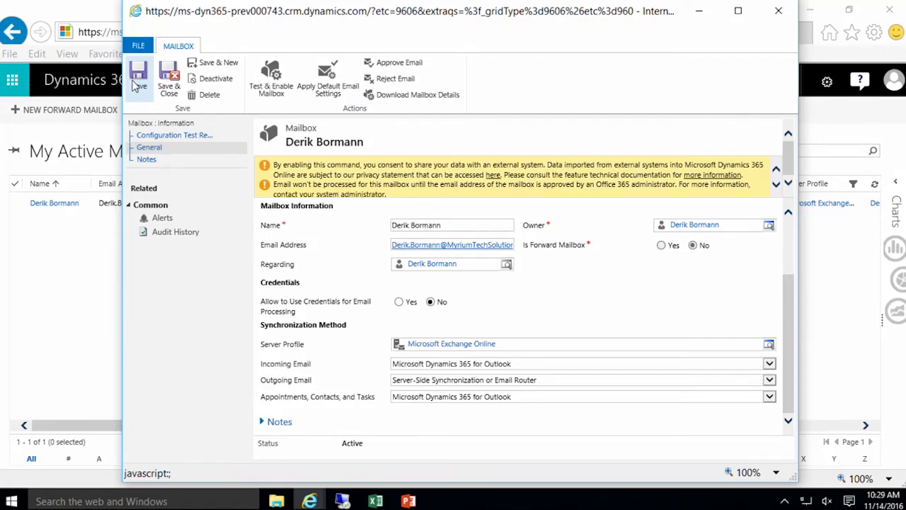
left_click(398, 64)
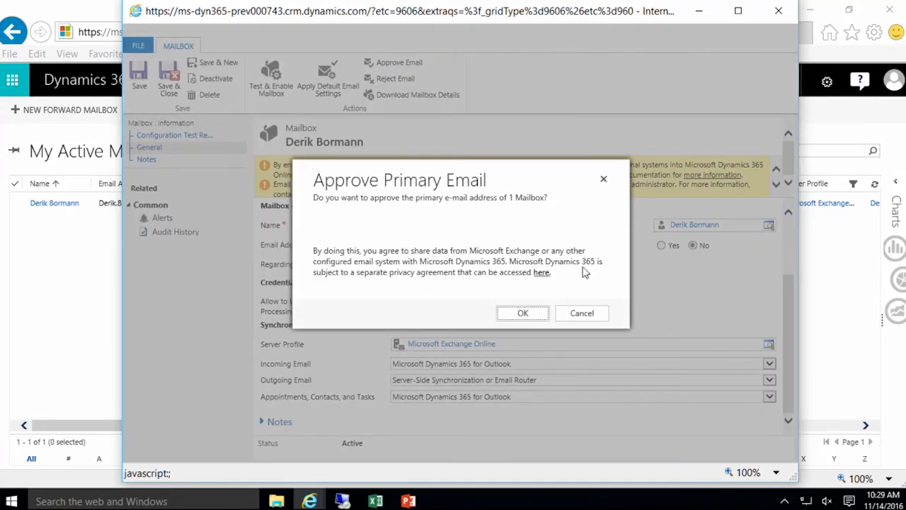
left_click(536, 314)
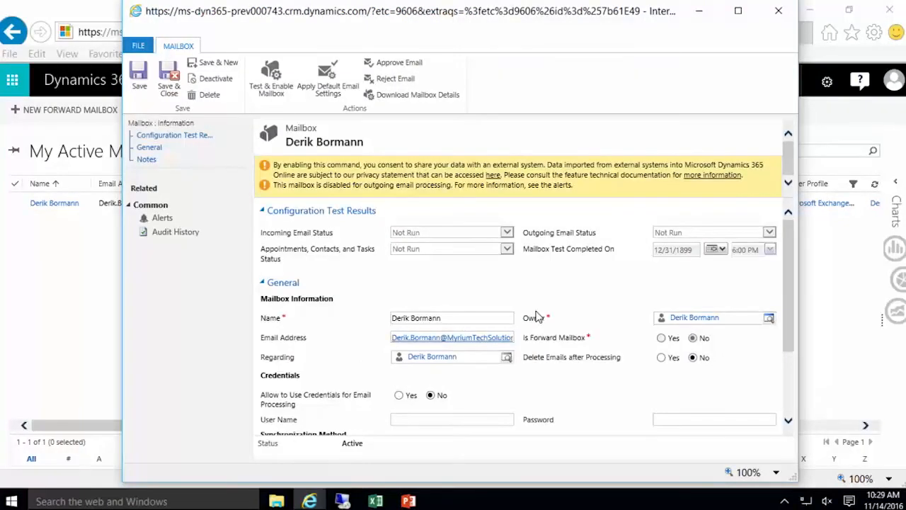
scroll(536, 318, "up", 2)
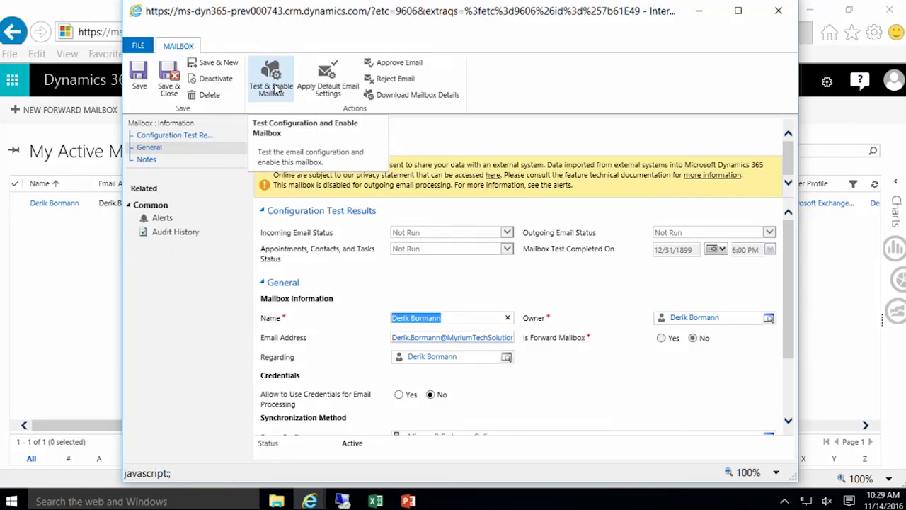
left_click(274, 88)
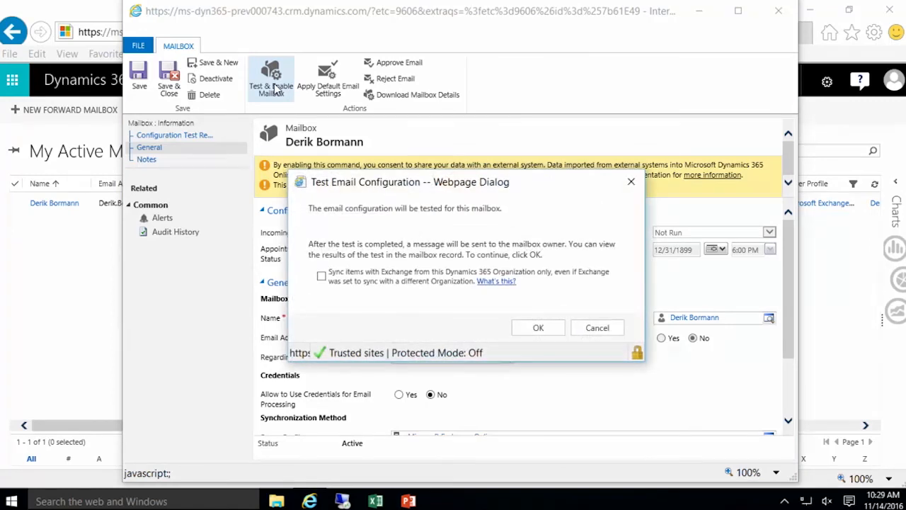
Step: Schedule the mailbox test syncing items with this organization only, then close the mailbox record
left_click(322, 276)
left_click(536, 329)
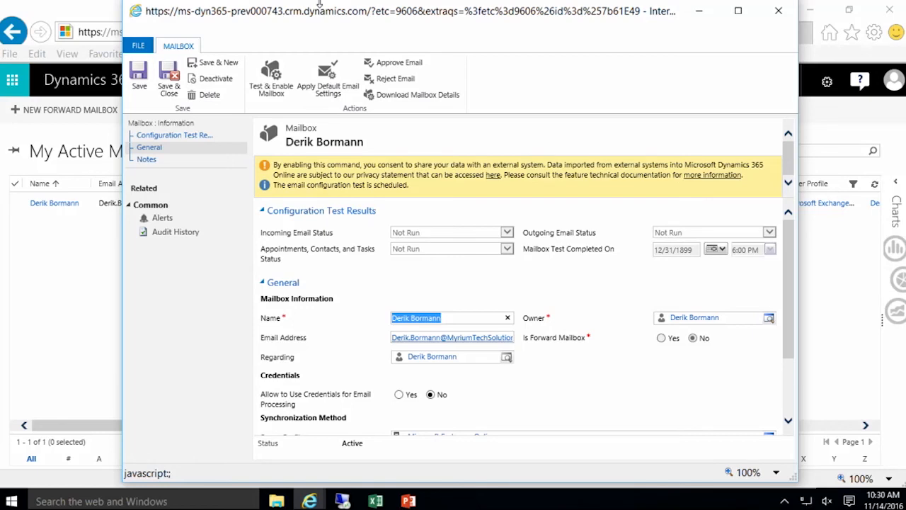
left_click(779, 12)
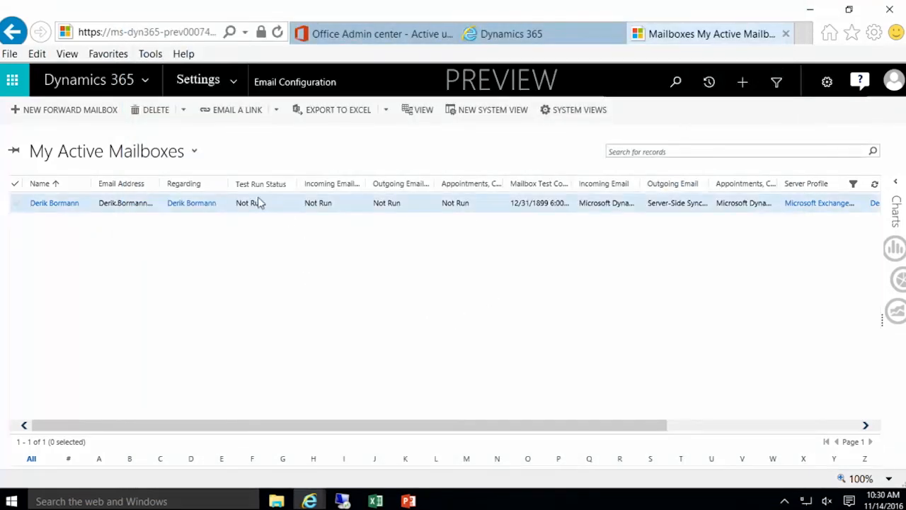
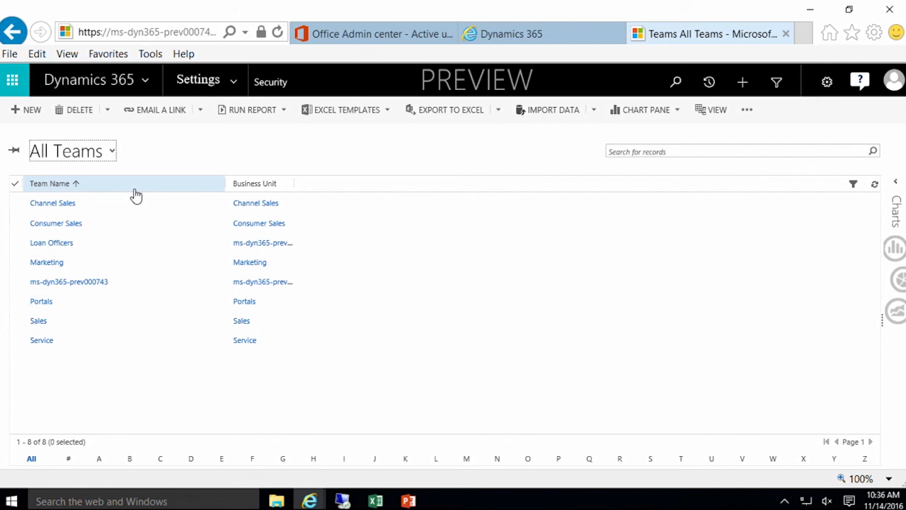
Step: Start a new team named 'Sample' and assign a user as its administrator
left_click(32, 111)
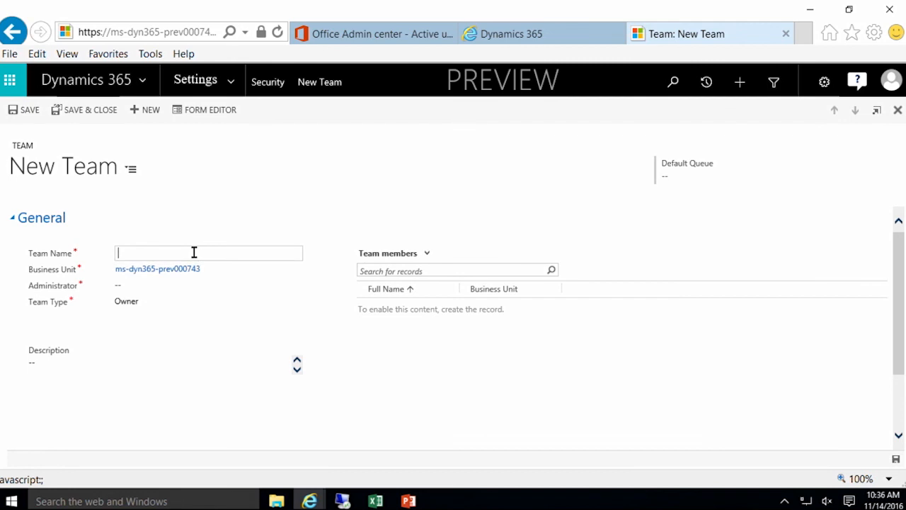
type("Sample")
key("Tab")
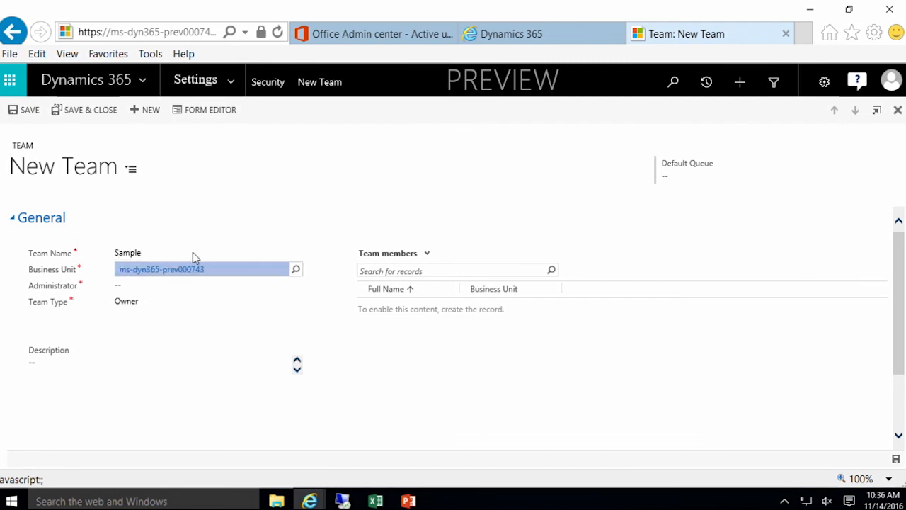
left_click(191, 286)
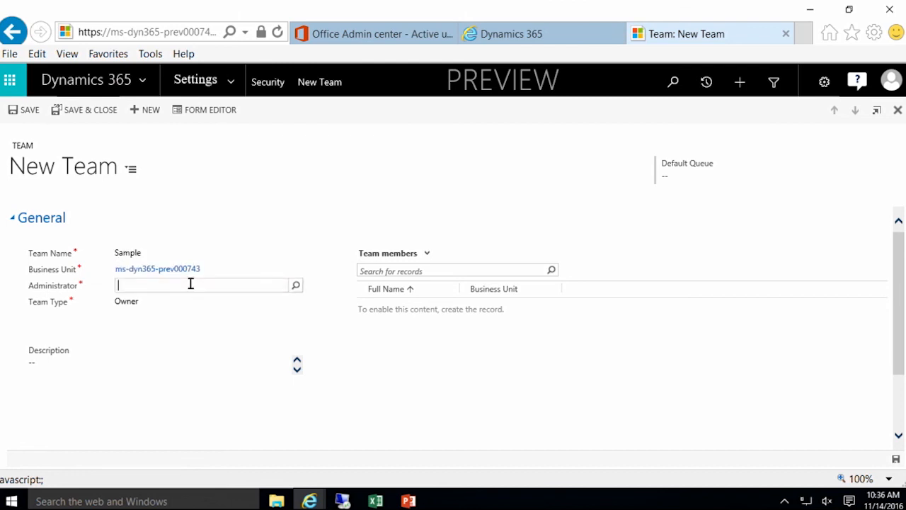
left_click(295, 285)
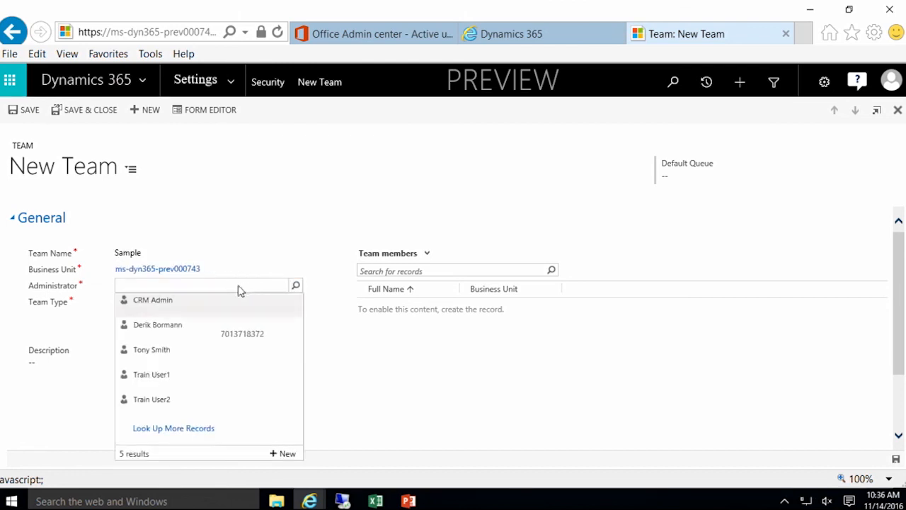
left_click(148, 333)
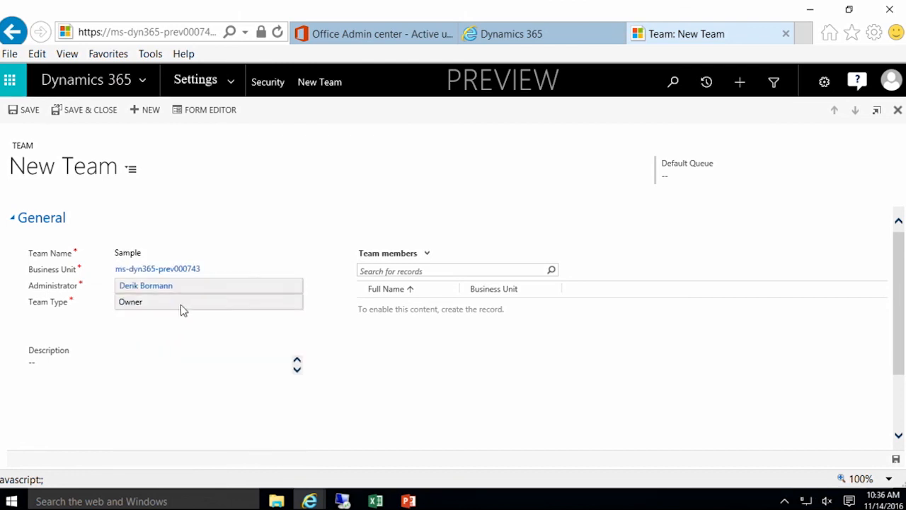
Step: Keep the team type as Owner and save the Sample team
left_click(180, 305)
left_click(170, 314)
left_click(171, 305)
left_click(175, 300)
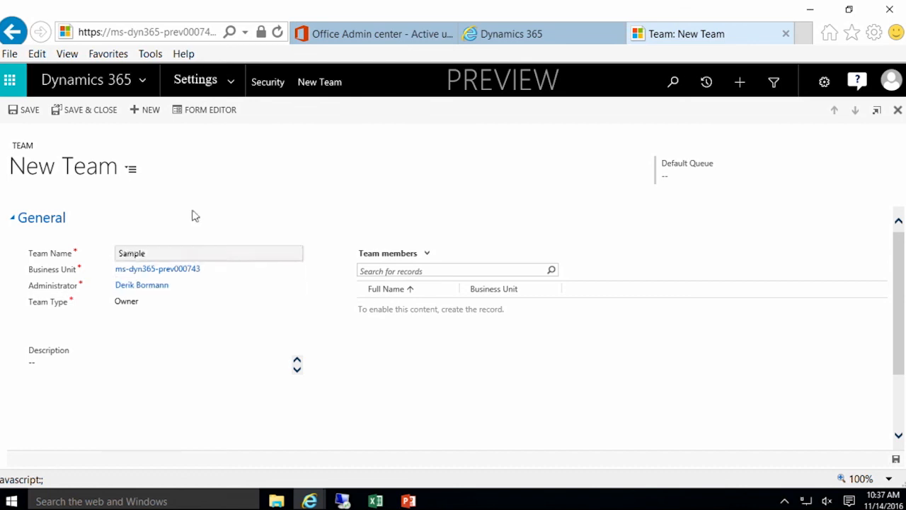
left_click(23, 112)
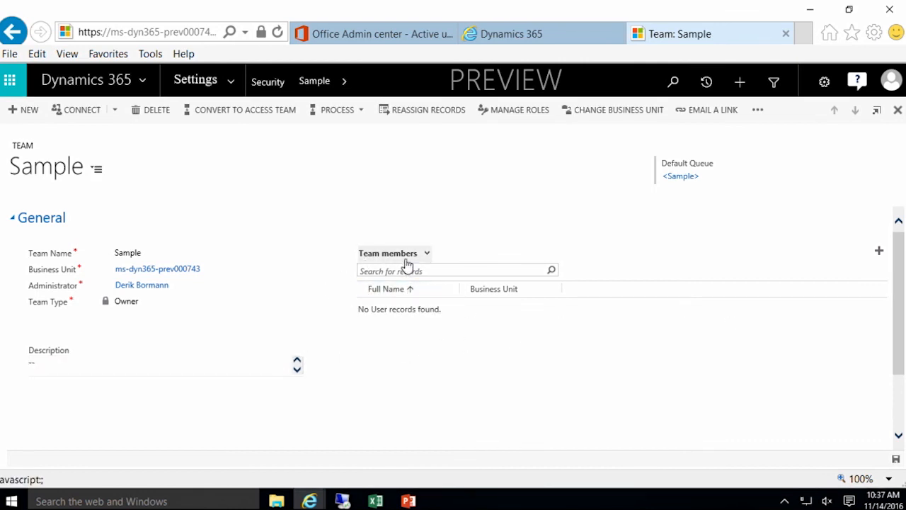
Step: Add a user and the admin account as Sample team members, then close the record
left_click(879, 252)
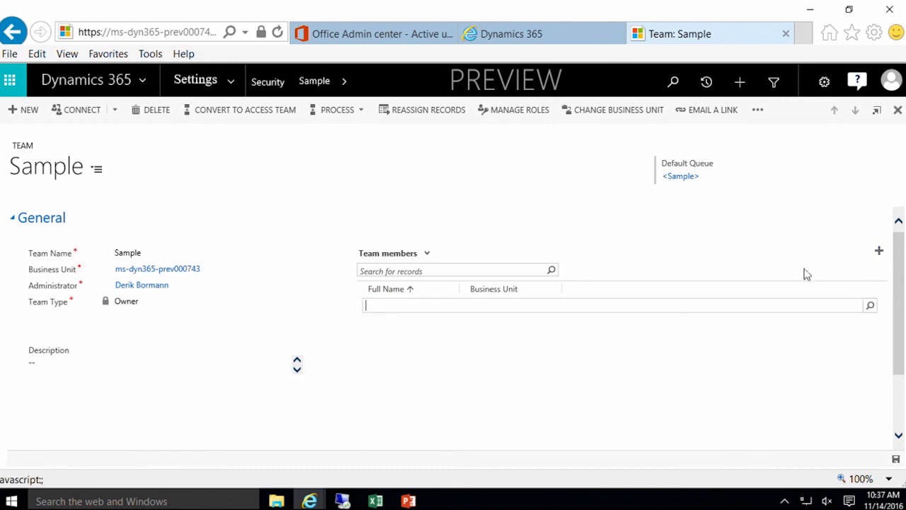
left_click(871, 306)
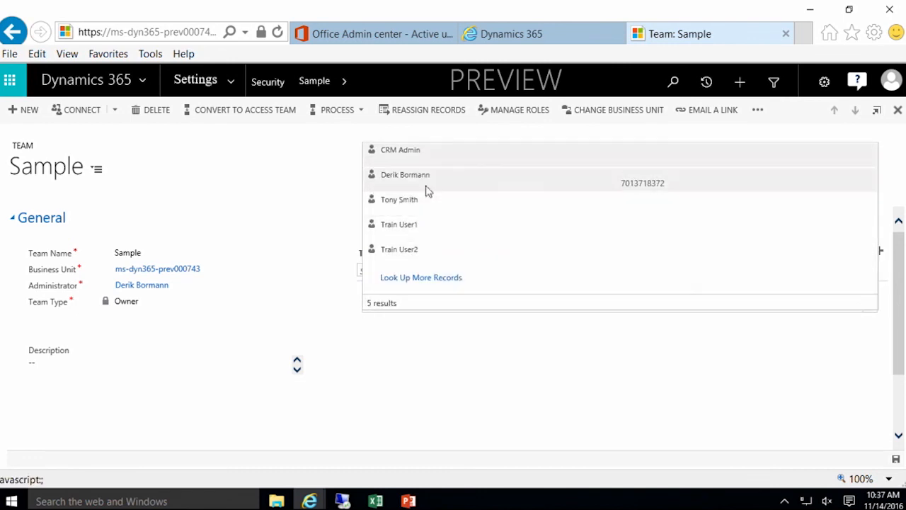
left_click(422, 180)
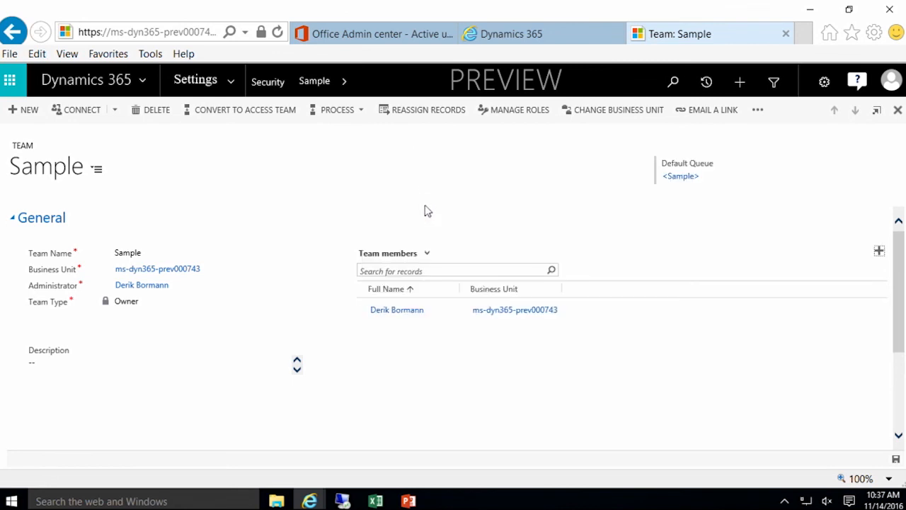
left_click(880, 254)
left_click(870, 306)
left_click(406, 162)
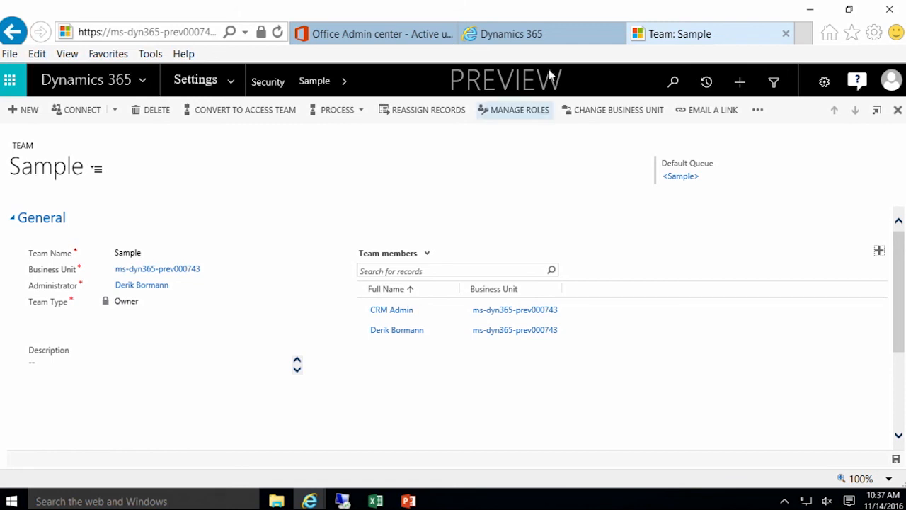
left_click(898, 110)
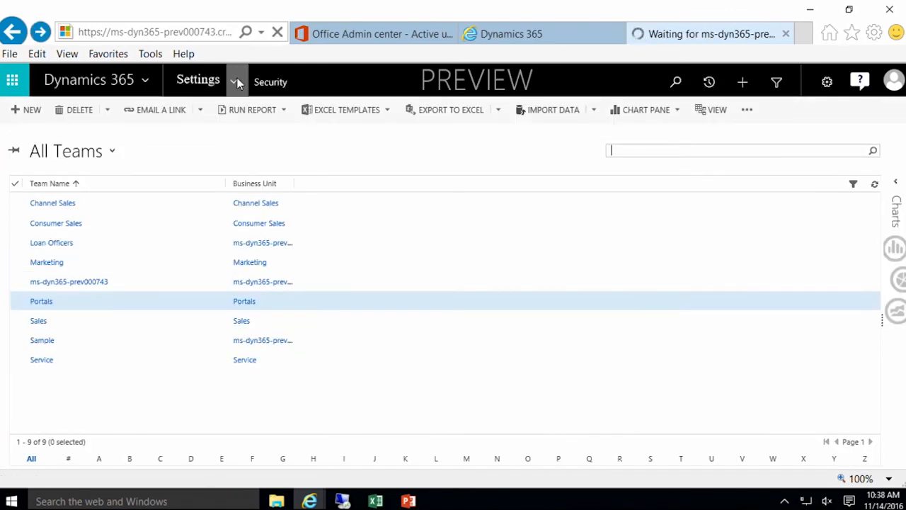
left_click(227, 82)
Step: Go to Security settings, open Access Team Templates and start a new template
left_click(352, 240)
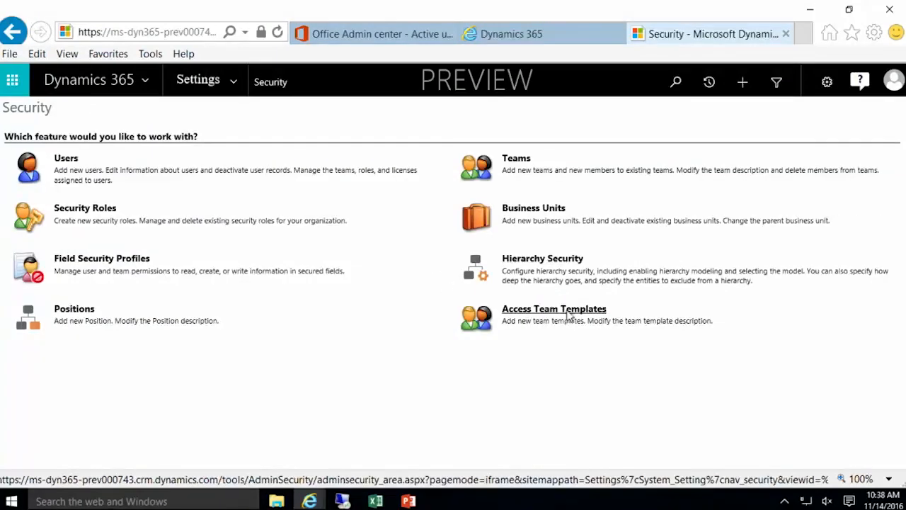
left_click(566, 316)
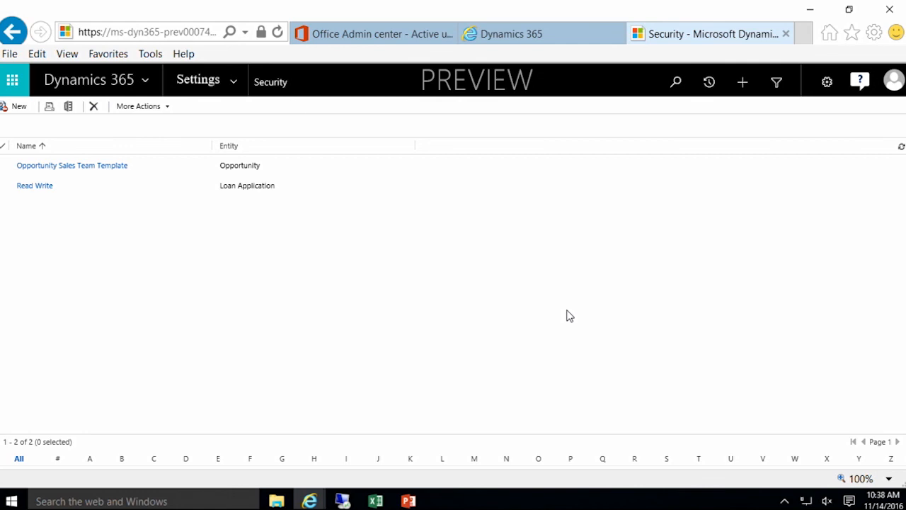
left_click(19, 108)
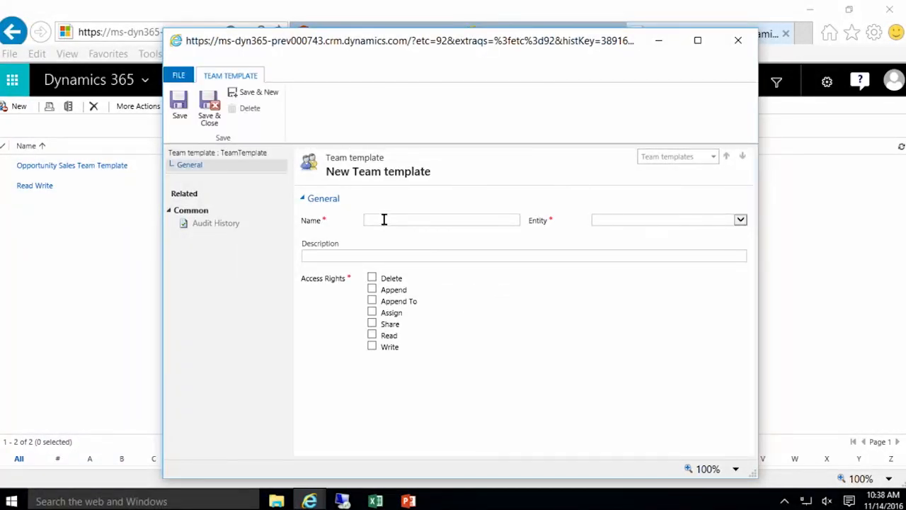
Step: Name the template 'Sample Template' for Opportunity with Read and Write access, then save and close
type("Sample Template")
key("Tab")
left_click(740, 220)
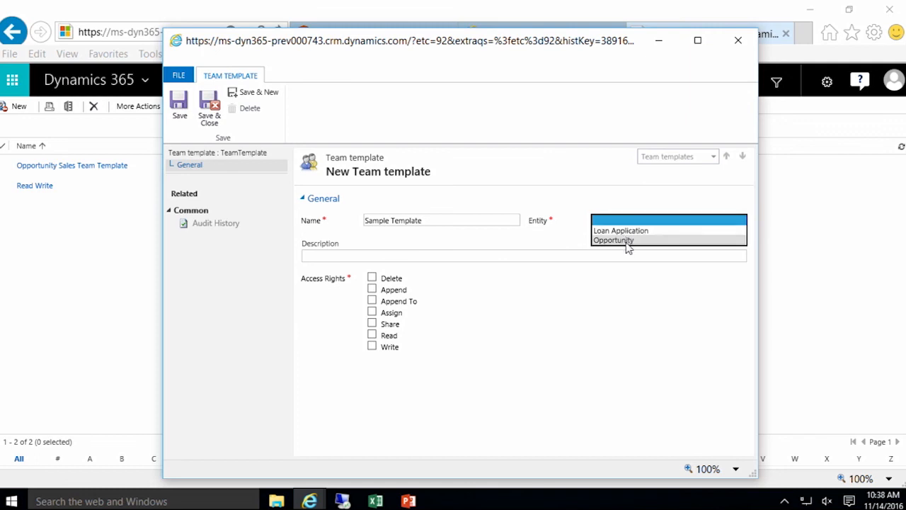
left_click(627, 240)
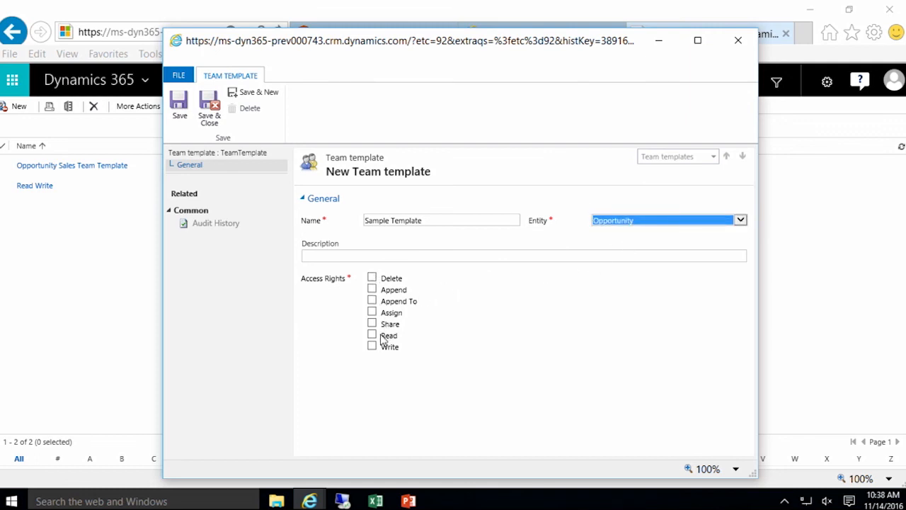
left_click(372, 335)
left_click(372, 346)
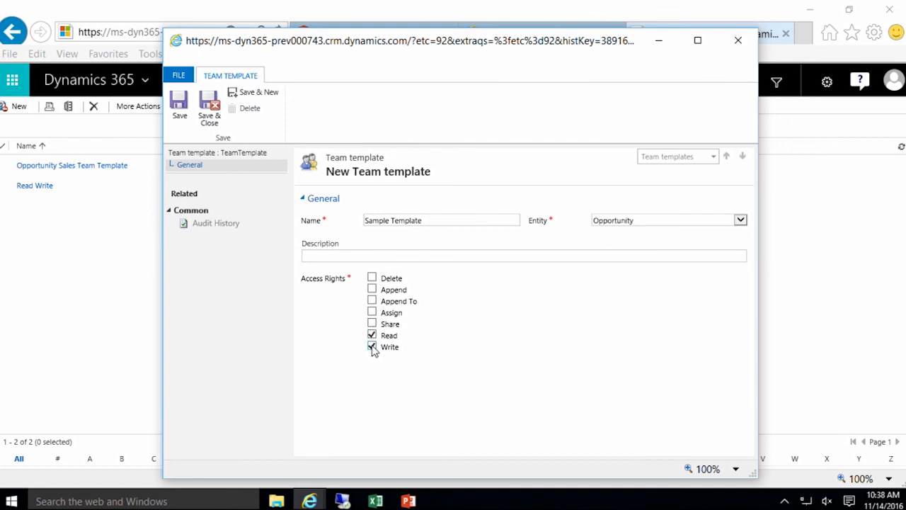
left_click(211, 119)
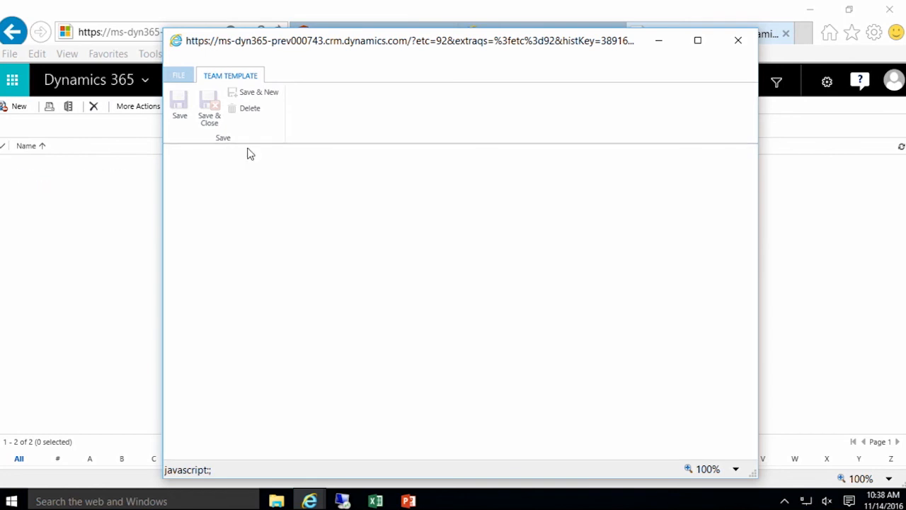